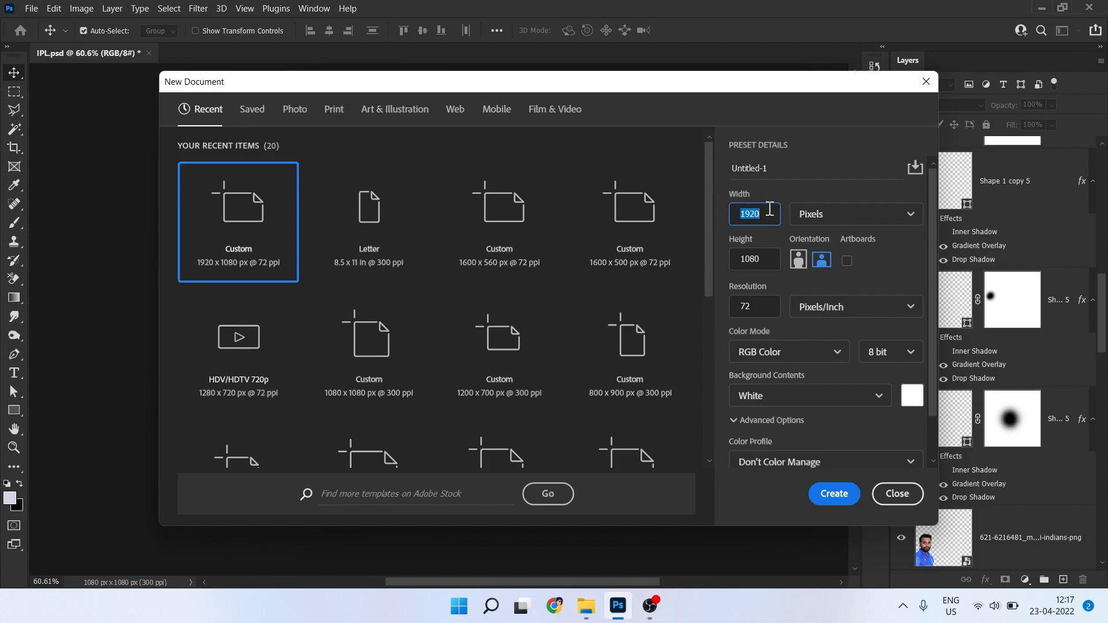
# Create a new document 1080 px wide and 1080 px high at a resolution of 300 pixels/inch
pyautogui.write('10')
pyautogui.click(759, 307)
pyautogui.press('BackSpace')
pyautogui.press('BackSpace')
pyautogui.write('300')
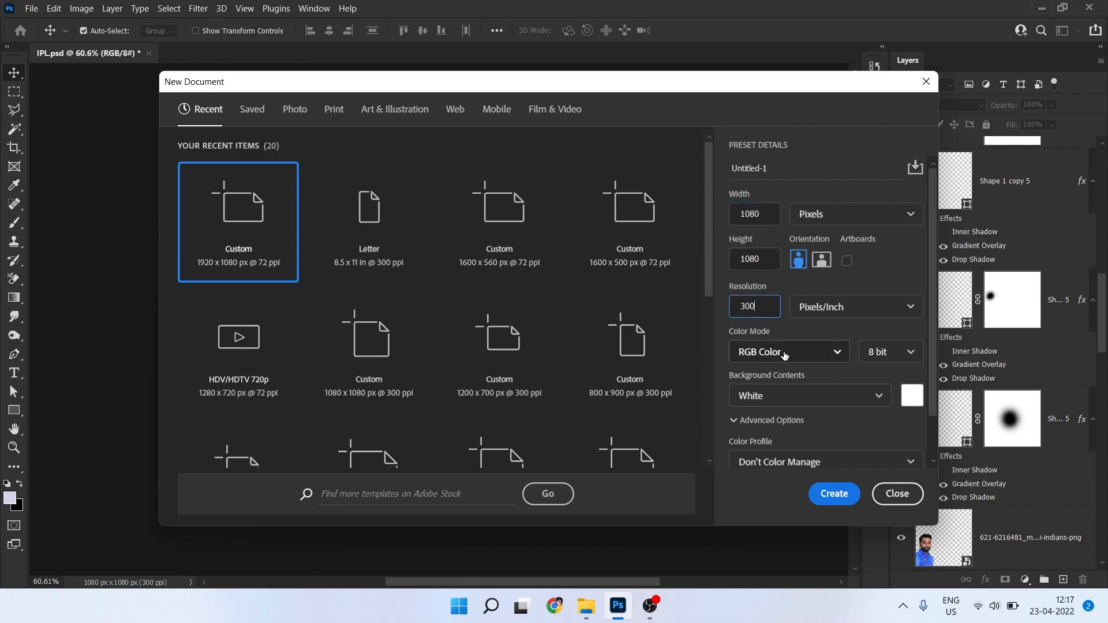
pyautogui.click(830, 220)
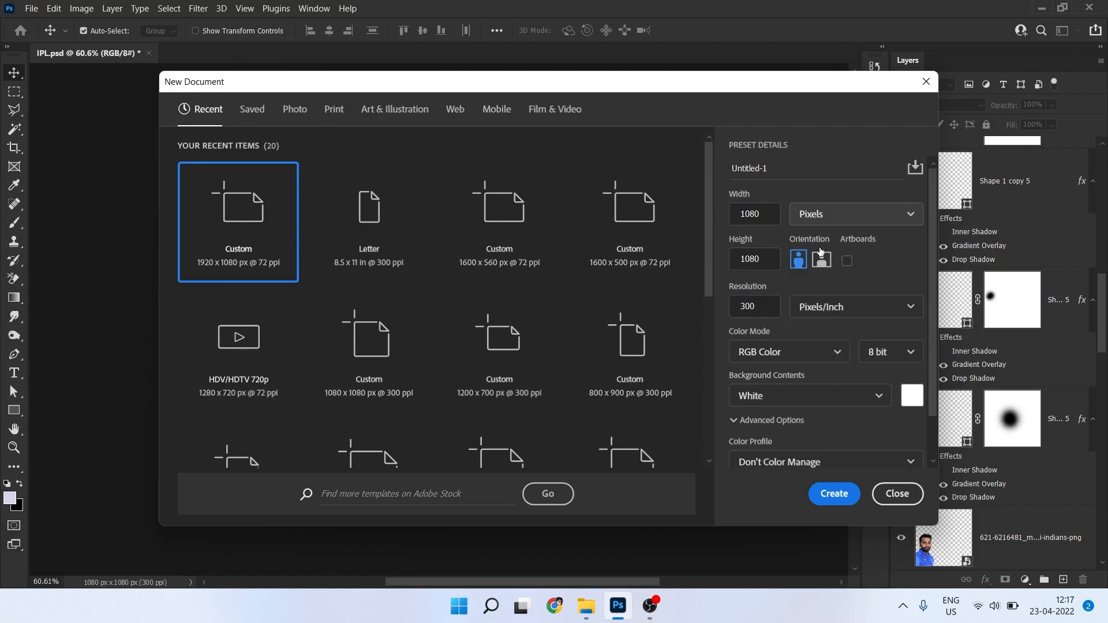
pyautogui.click(819, 242)
pyautogui.click(833, 495)
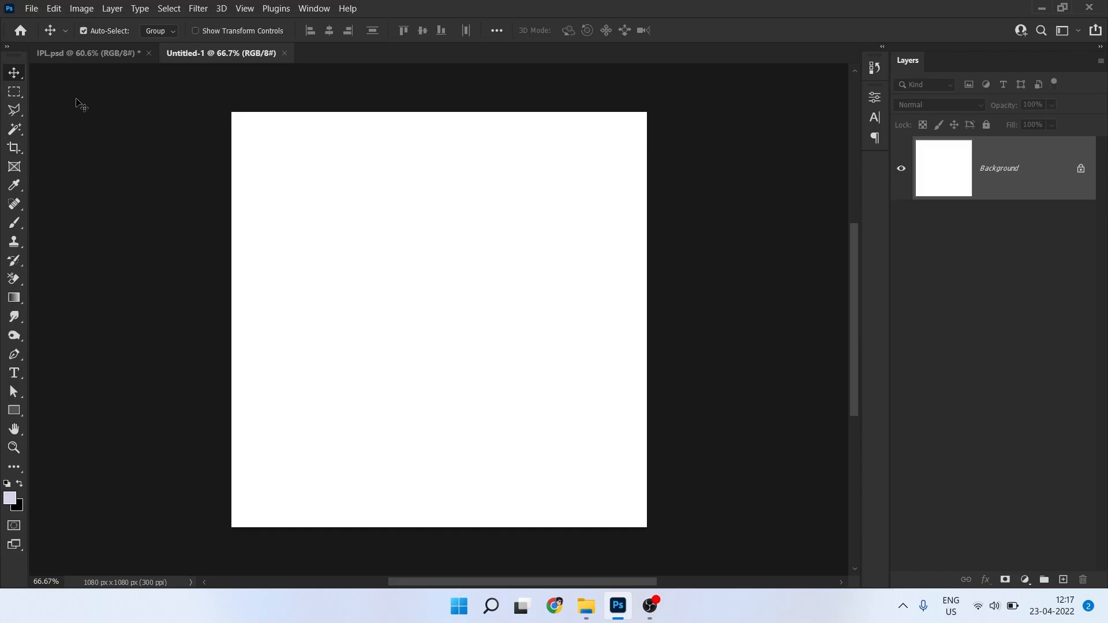
# Show the rulers on the blank canvas and place a vertical centre guide plus two margin guides along each edge
pyautogui.click(92, 52)
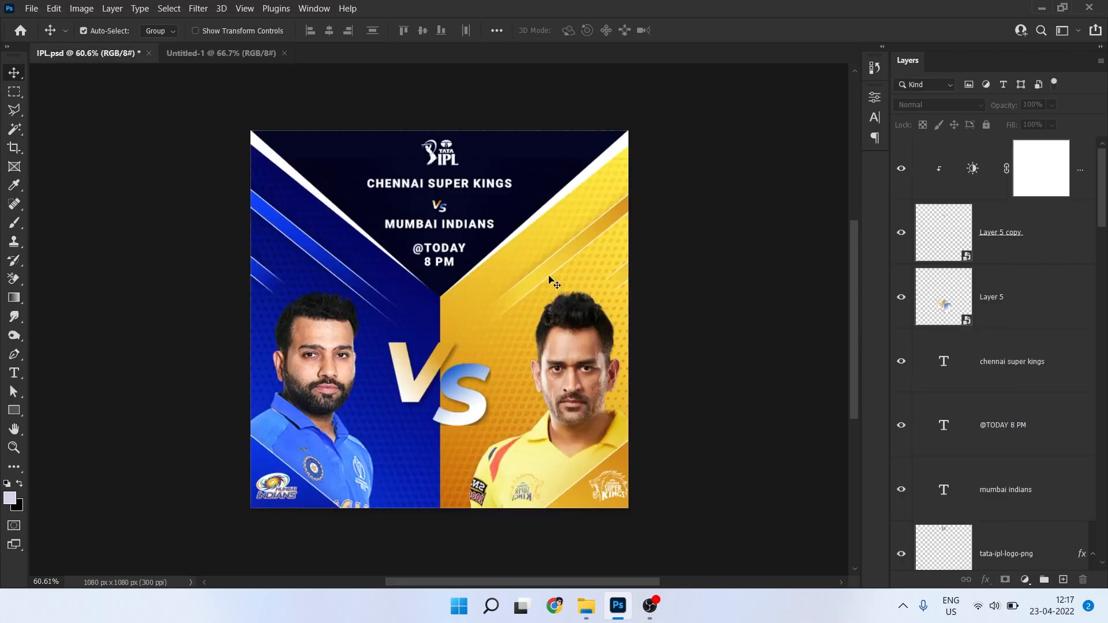
pyautogui.click(215, 52)
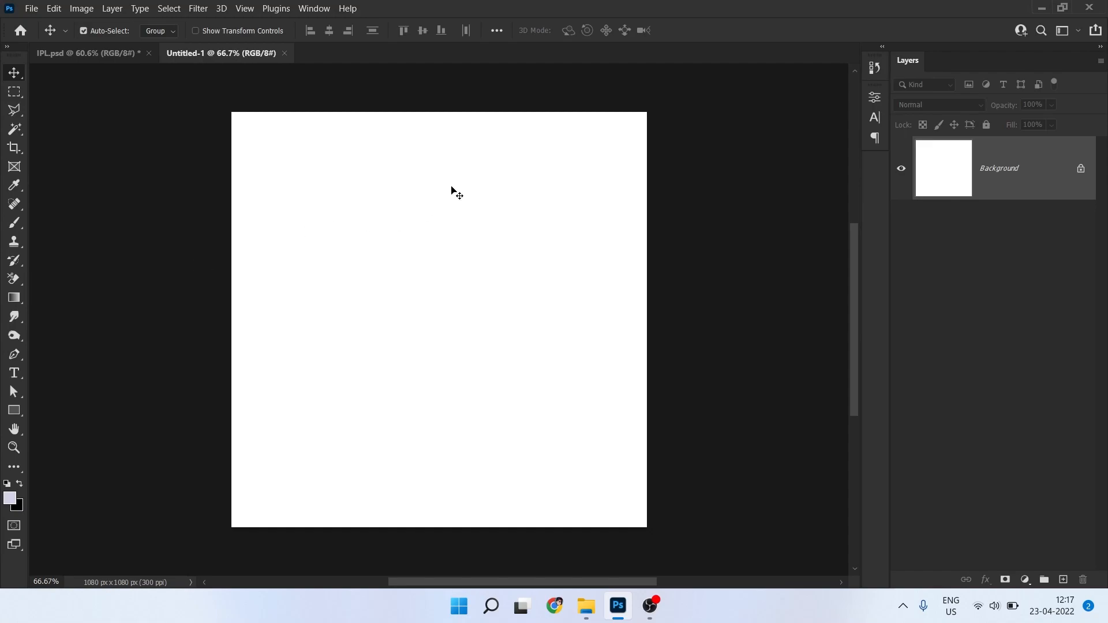
pyautogui.press('ctrl')
pyautogui.hotkey('ctrl', 'r')
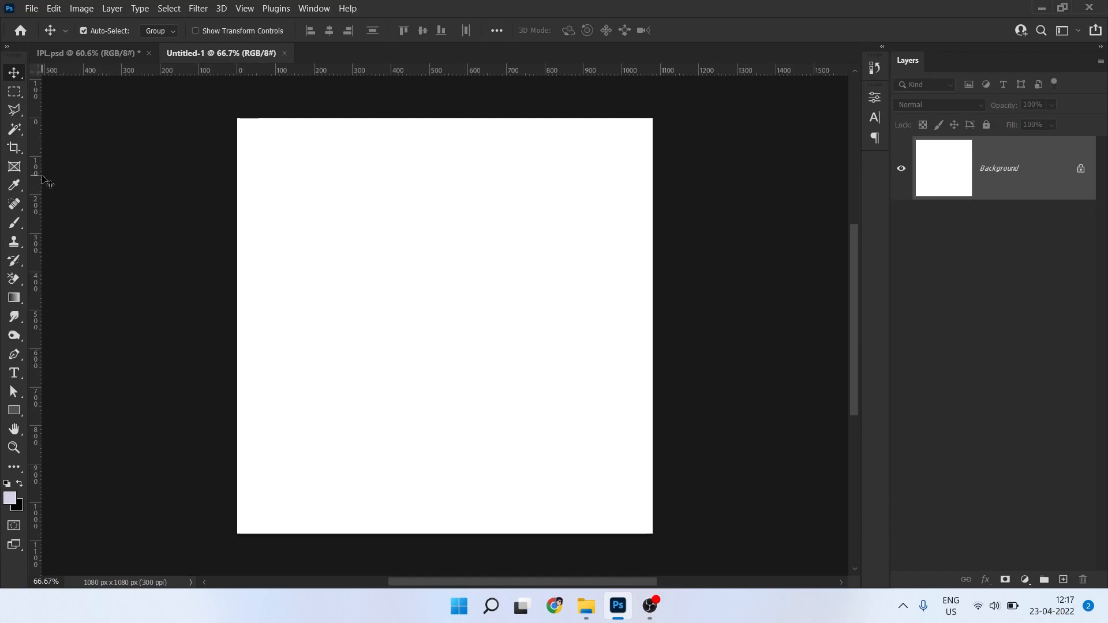
pyautogui.moveTo(39, 174); pyautogui.dragTo(445, 201)
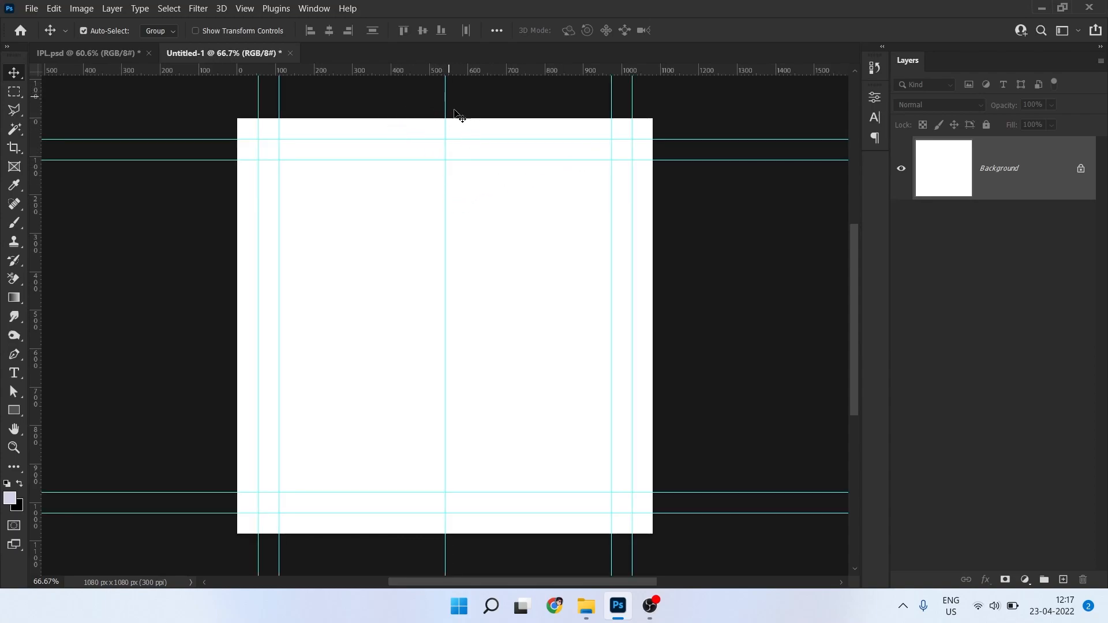
# Start a Pen tool shape from below the canvas's bottom centre, up the centre guide to about 435 px, and out to the upper-right corner
pyautogui.press('p')
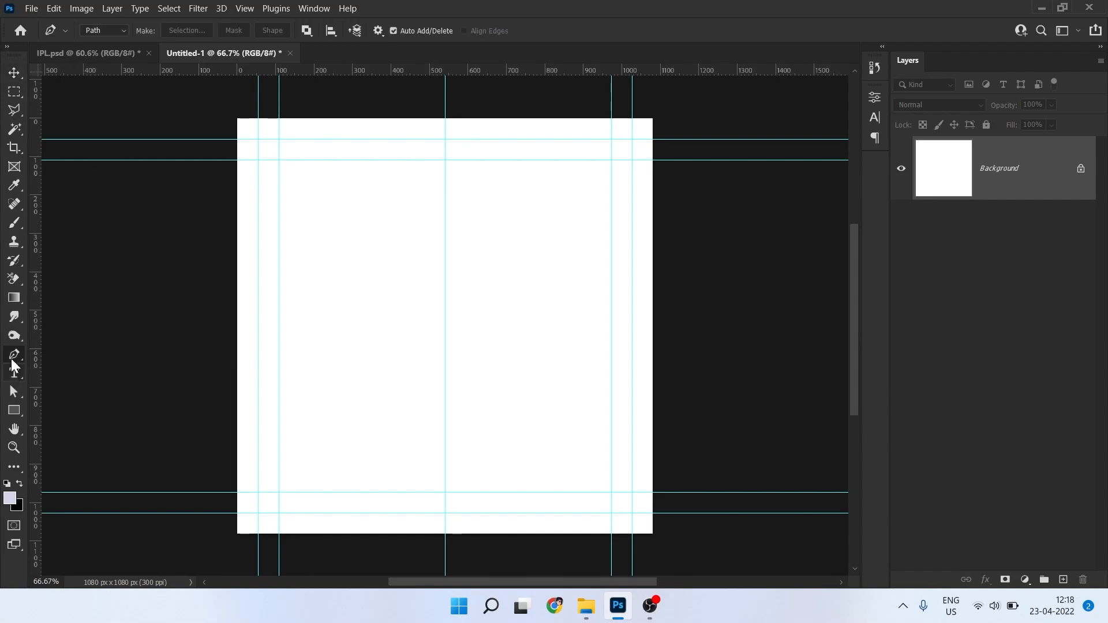
pyautogui.click(96, 39)
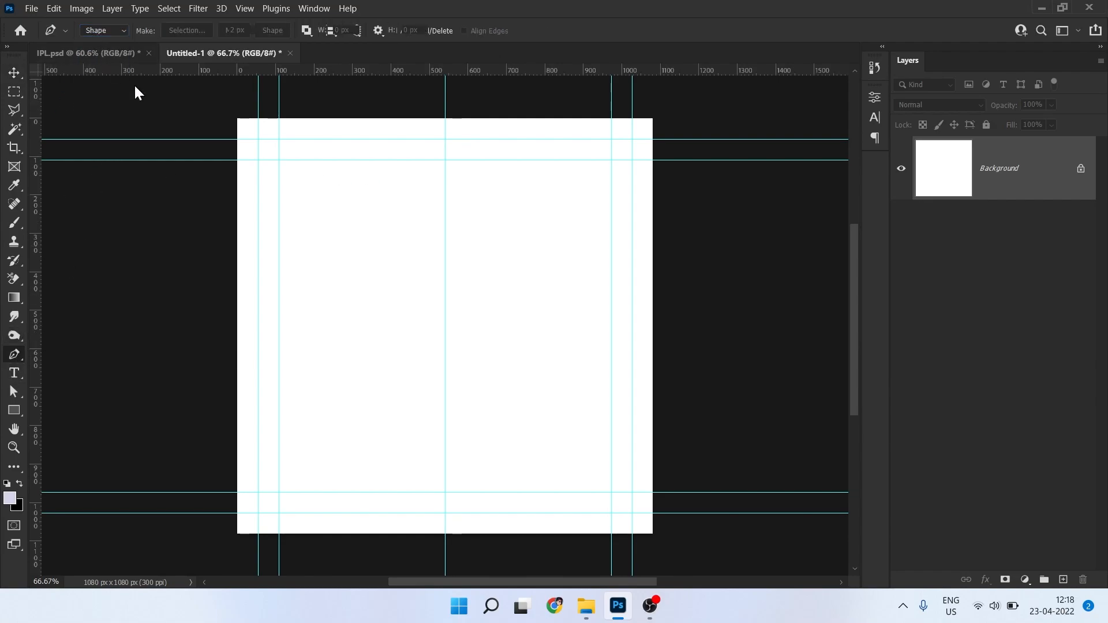
pyautogui.click(445, 543)
pyautogui.click(446, 286)
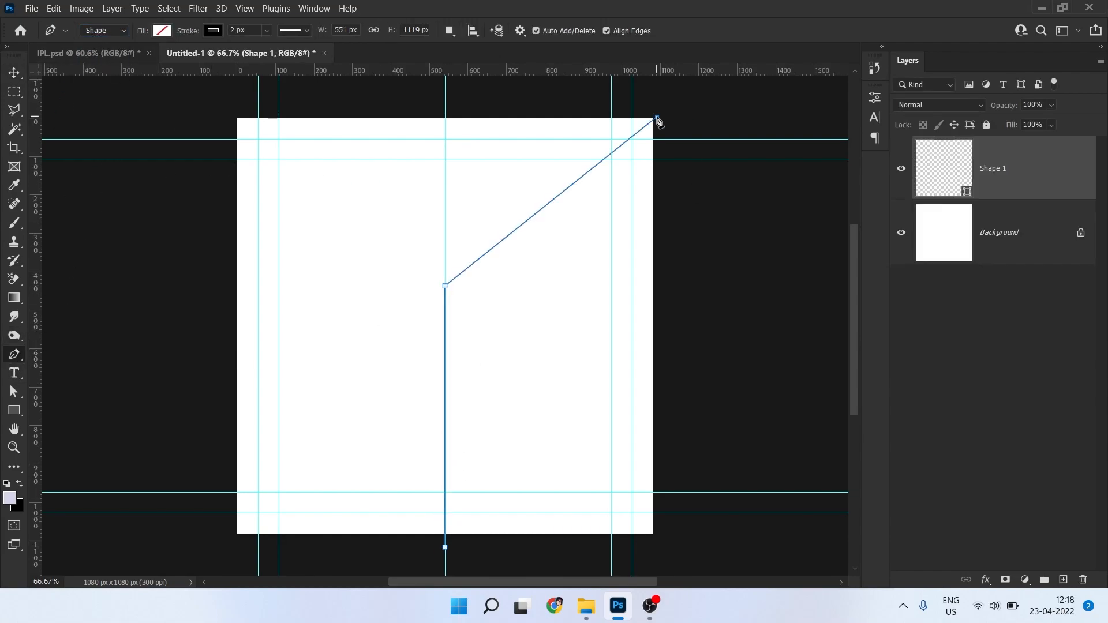
pyautogui.click(658, 118)
pyautogui.scroll(1, 658, 119)
pyautogui.scroll(2, 669, 115)
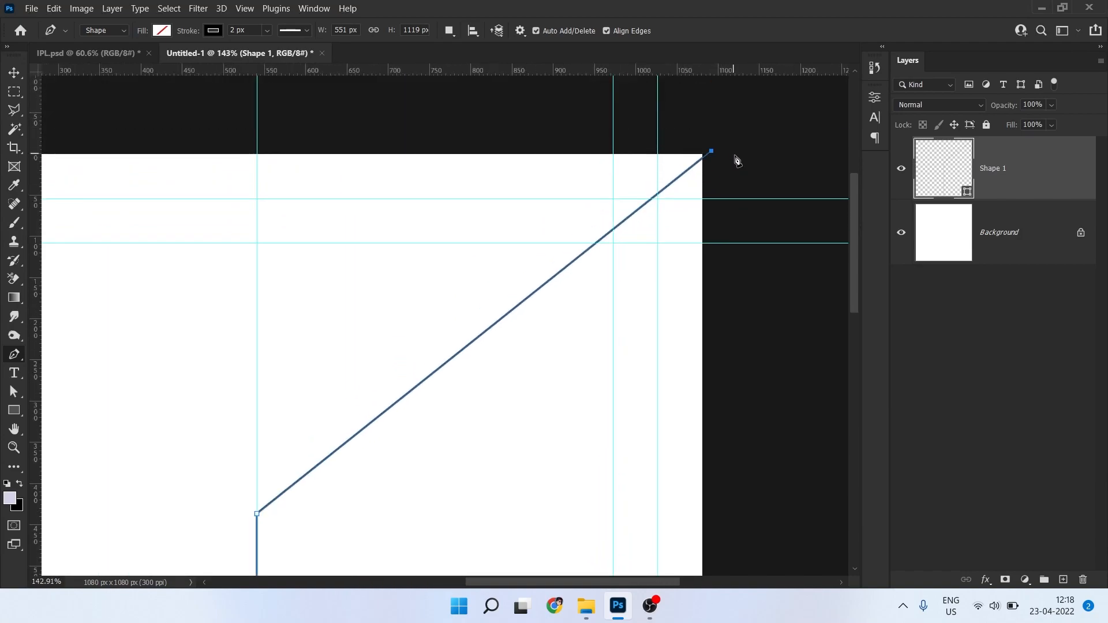
pyautogui.press('a')
pyautogui.moveTo(739, 132); pyautogui.dragTo(696, 170)
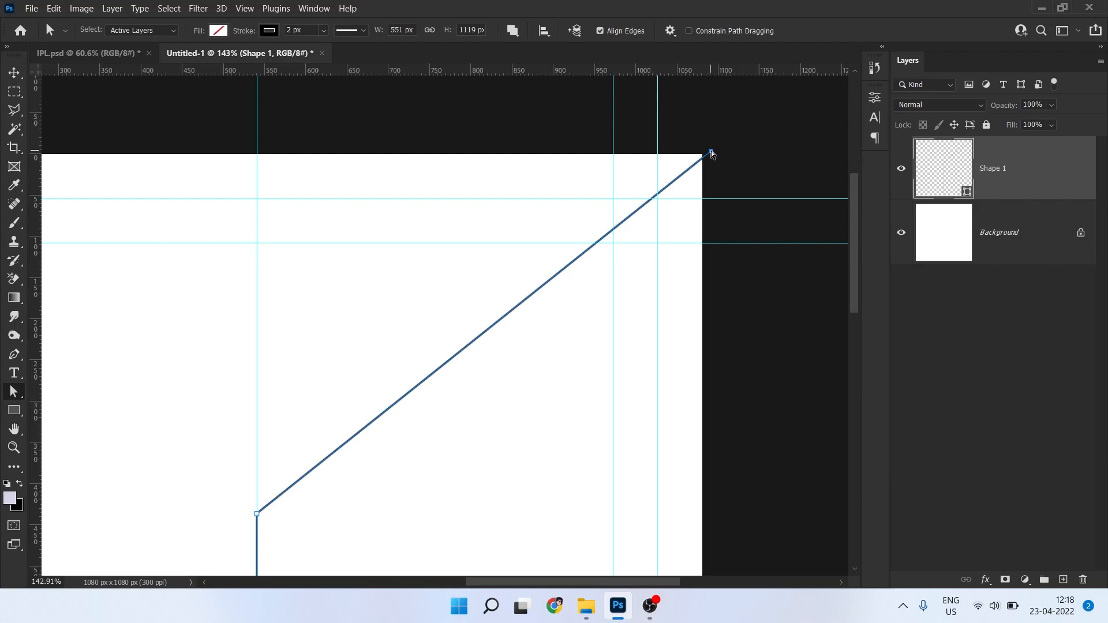
# Close the pen shape around the canvas's lower-right corner and back to its starting point below the bottom centre
pyautogui.press('p')
pyautogui.scroll(-3, 712, 152)
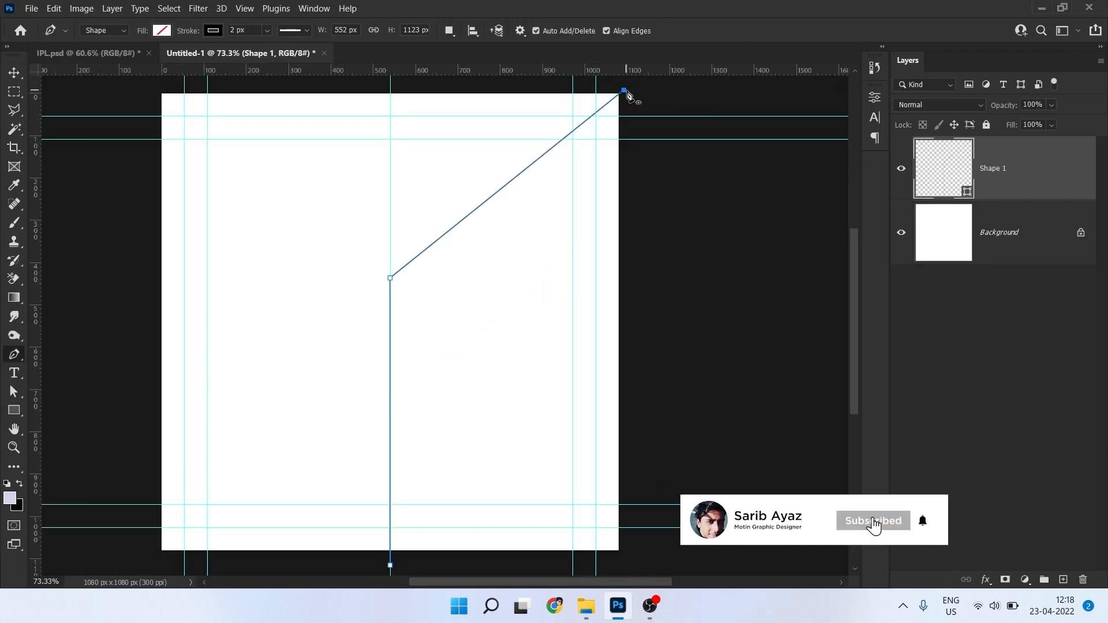
pyautogui.scroll(-2, 622, 427)
pyautogui.click(632, 518)
pyautogui.click(392, 520)
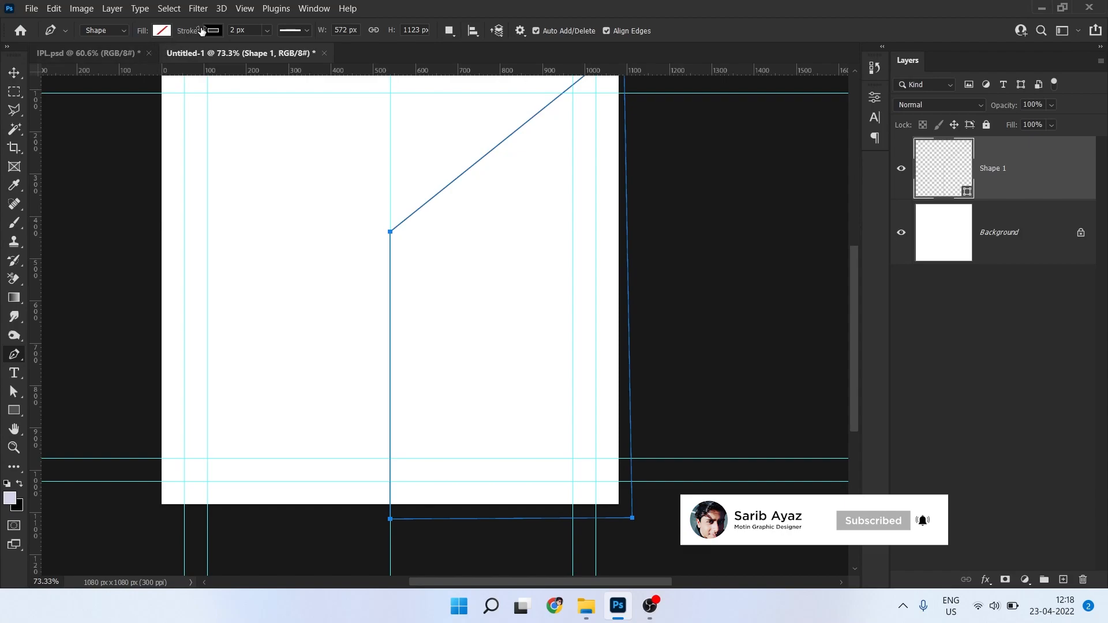
# Set the shape's stroke to 0 px and its fill to yellow ffcc00, and hide the guides
pyautogui.moveTo(202, 30); pyautogui.dragTo(173, 30)
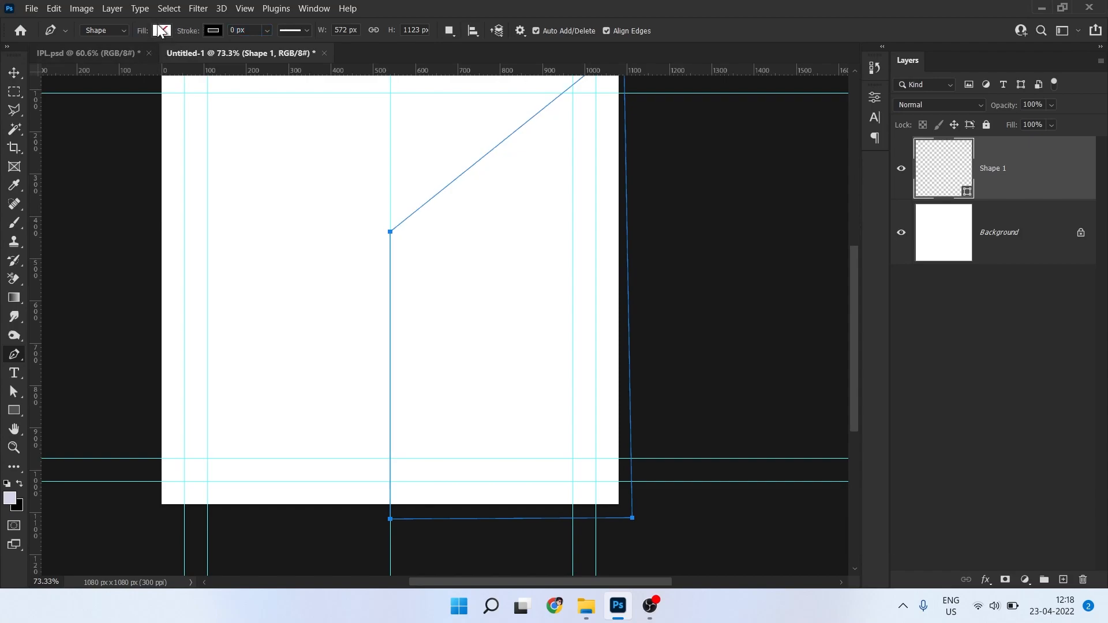
pyautogui.click(162, 30)
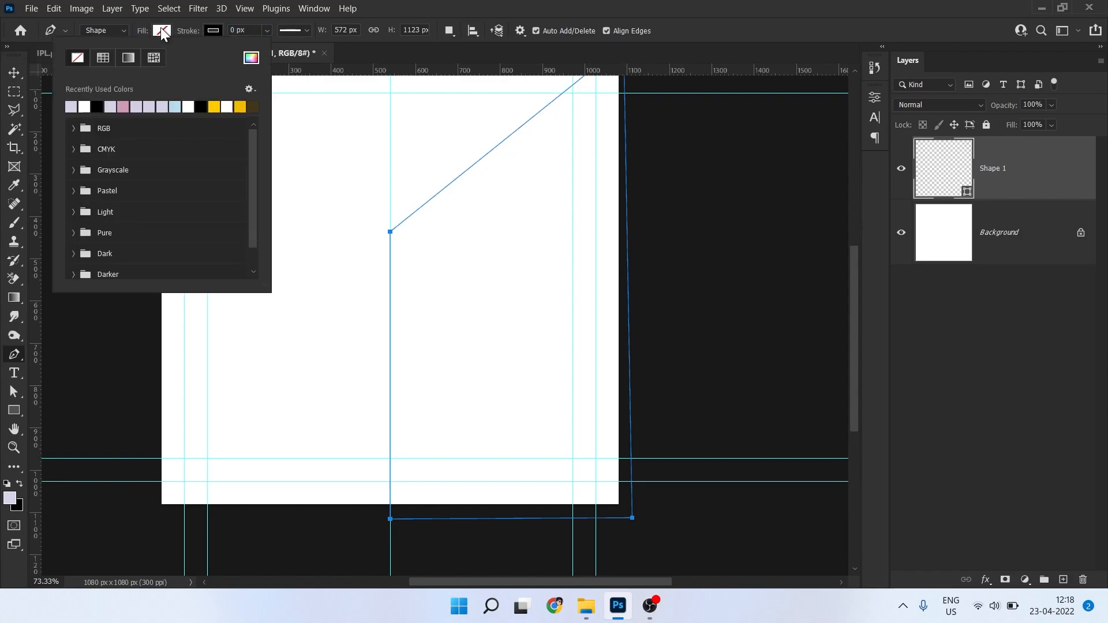
pyautogui.click(213, 104)
pyautogui.press('v')
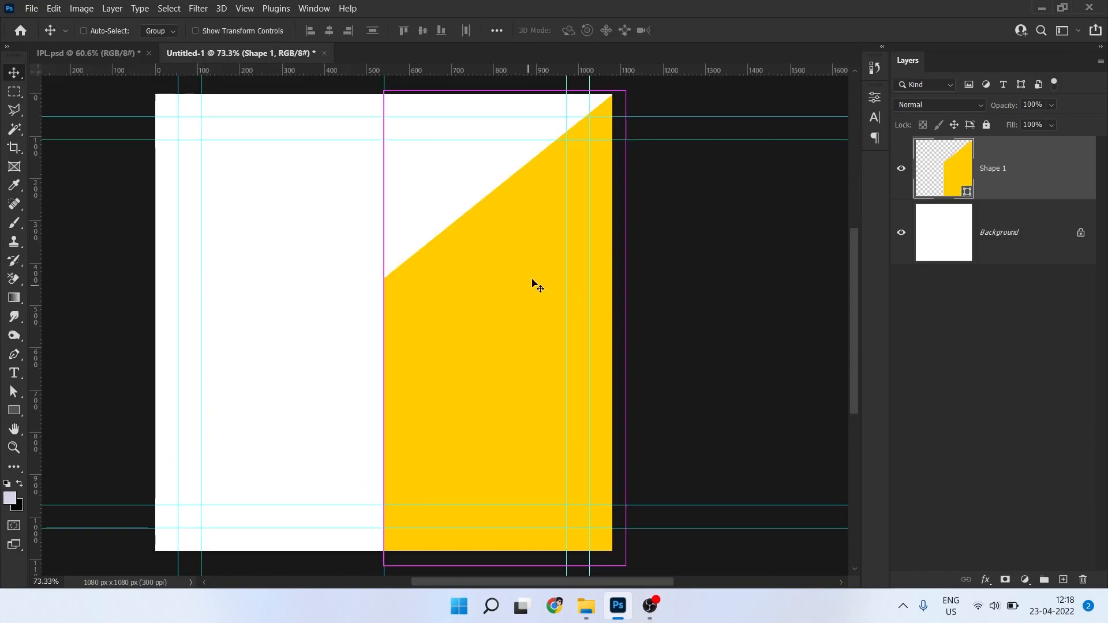
pyautogui.hotkey('ctrl', 'h')
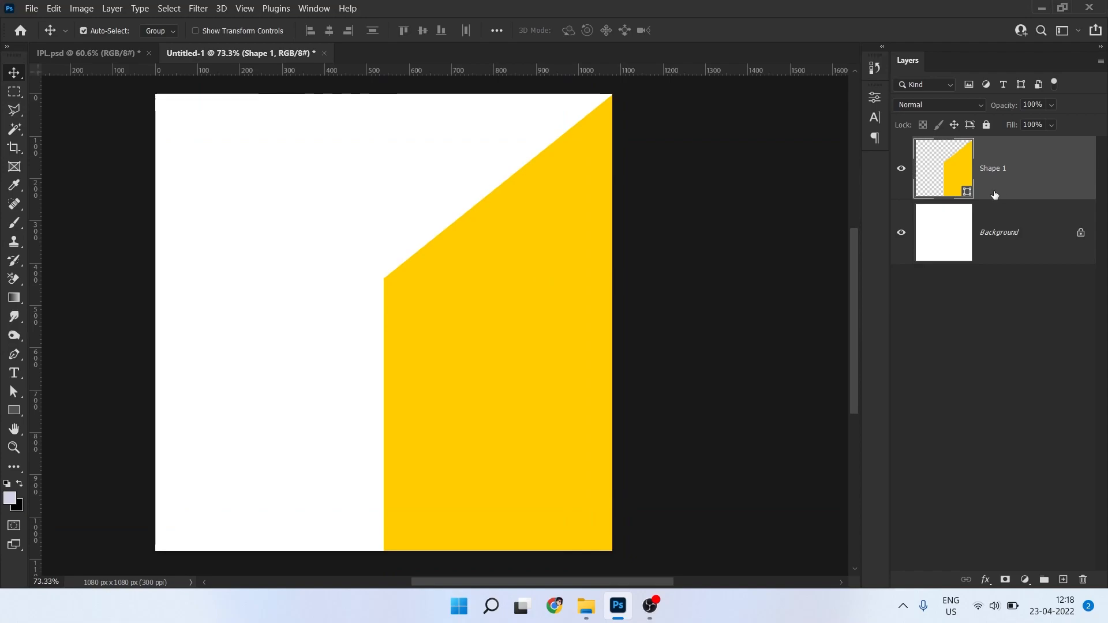
# Duplicate the yellow shape and flip the copy horizontally about its left edge so it mirrors onto the left half
pyautogui.press('ctrl')
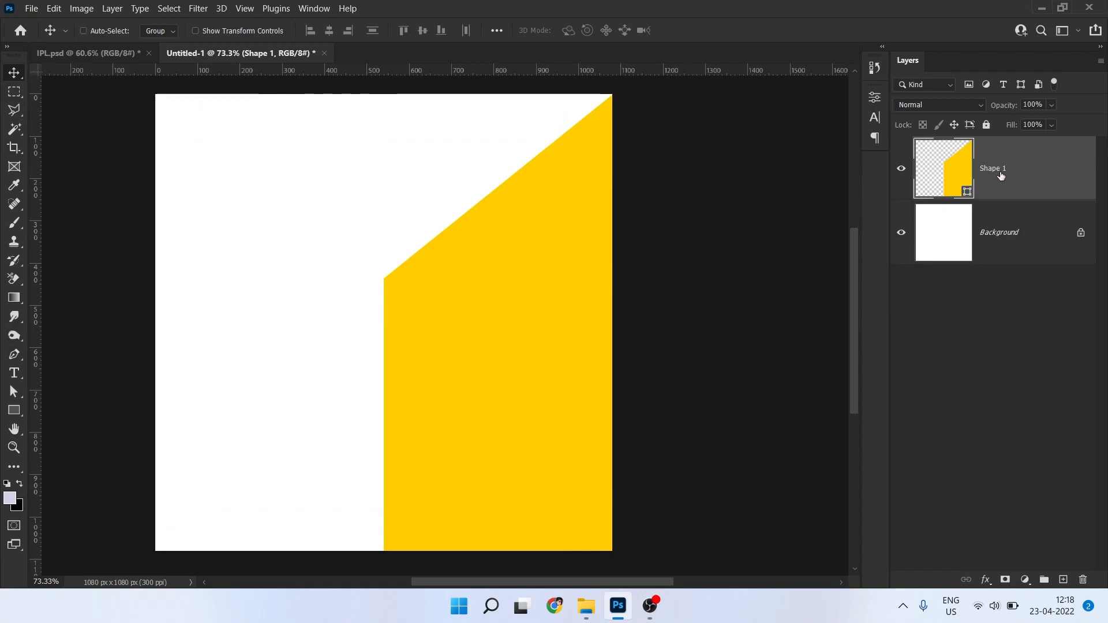
pyautogui.hotkey('ctrl', 'j')
pyautogui.hotkey('ctrl', 't')
pyautogui.rightClick(549, 247)
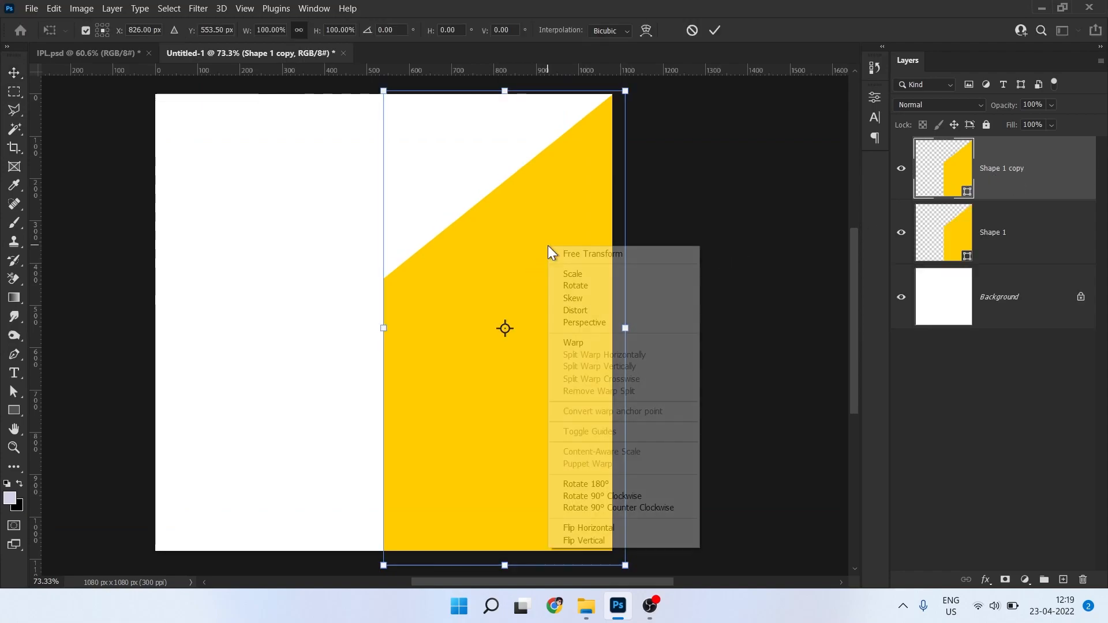
pyautogui.click(626, 333)
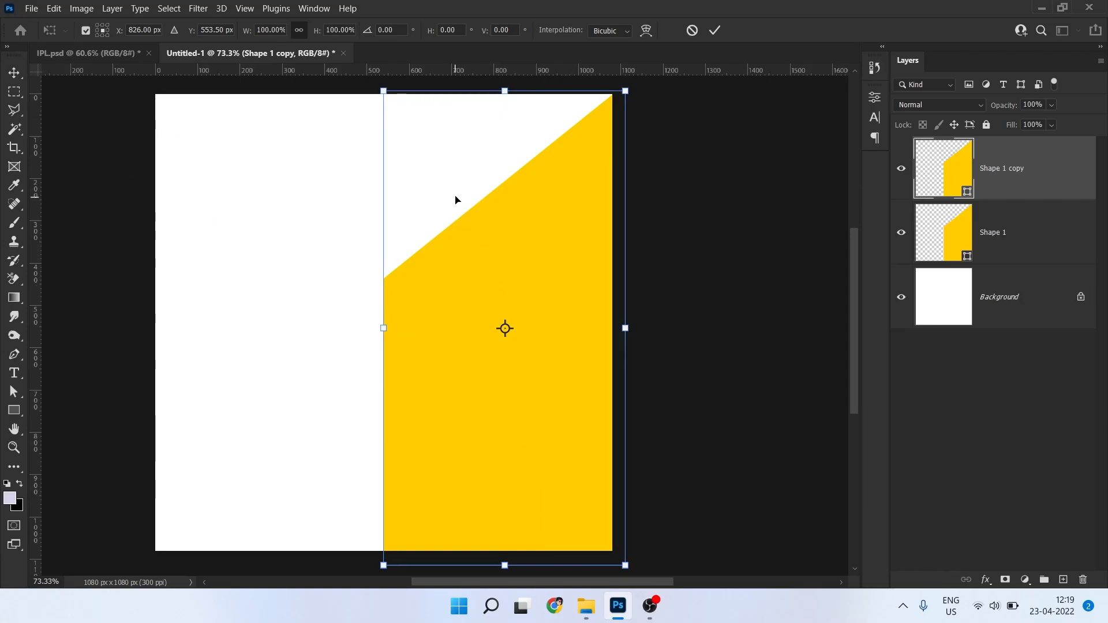
pyautogui.click(97, 30)
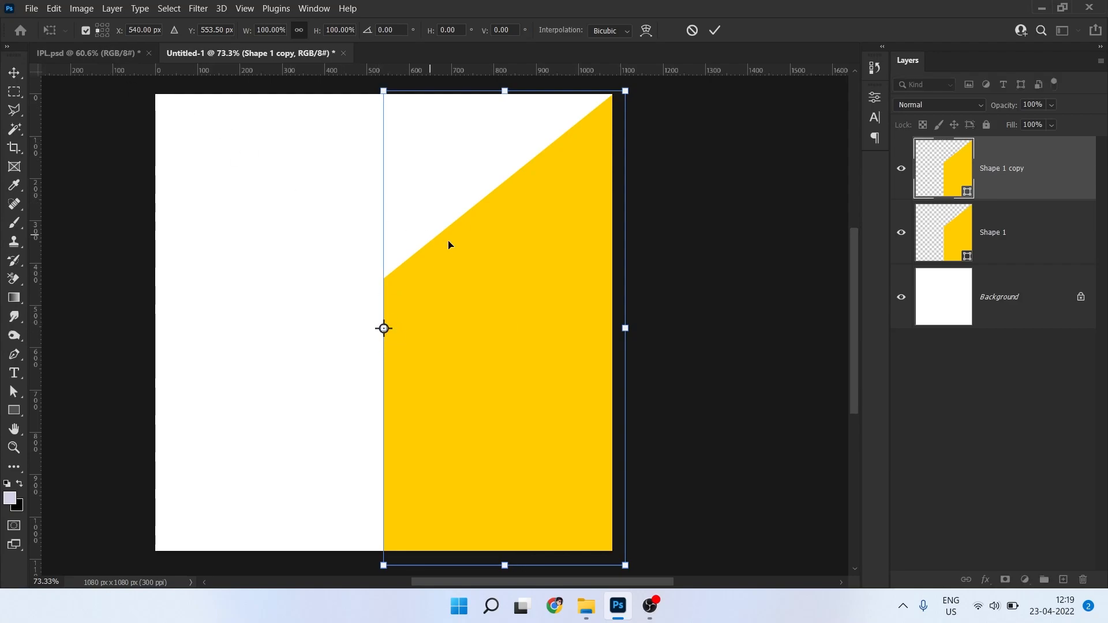
pyautogui.rightClick(490, 258)
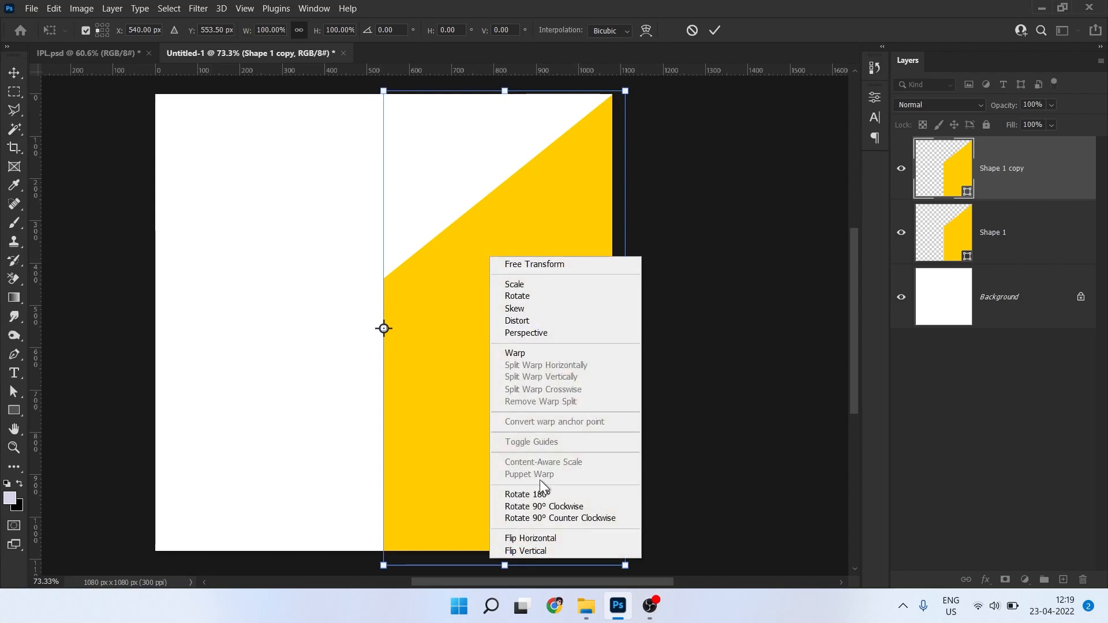
pyautogui.click(534, 538)
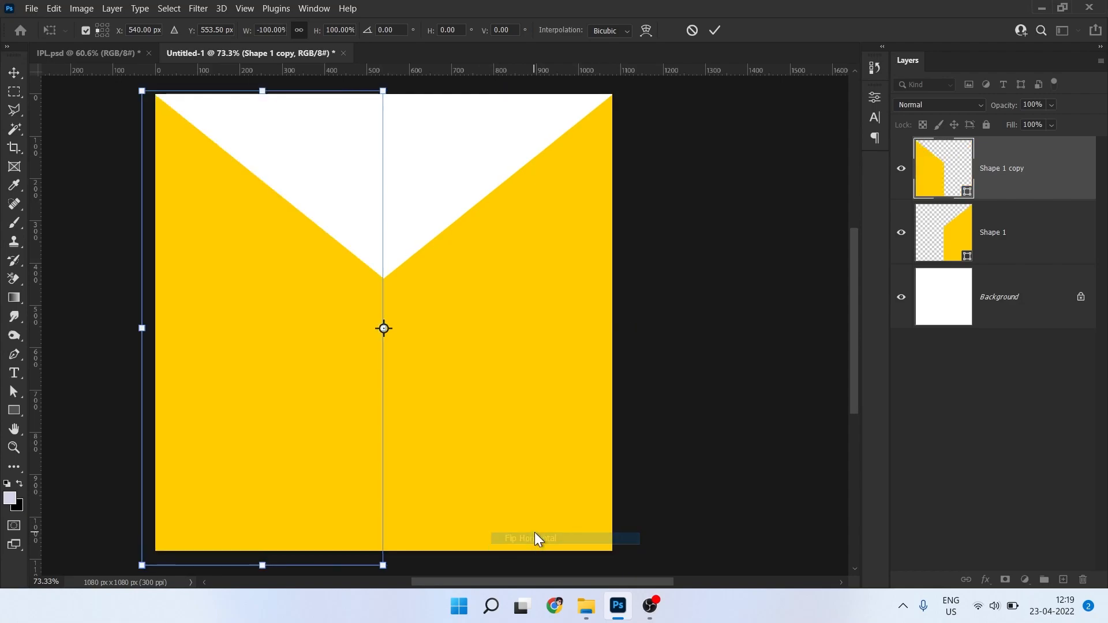
pyautogui.click(716, 30)
# Change the fill colour of the mirrored left shape to bright blue
pyautogui.doubleClick(969, 172)
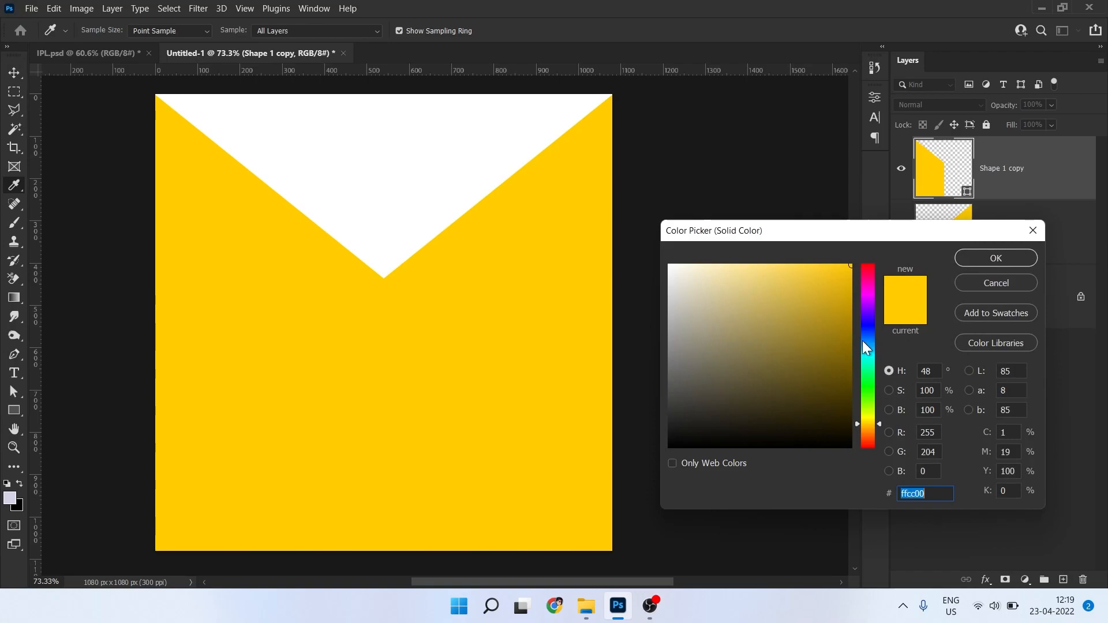
pyautogui.click(868, 338)
pyautogui.click(989, 262)
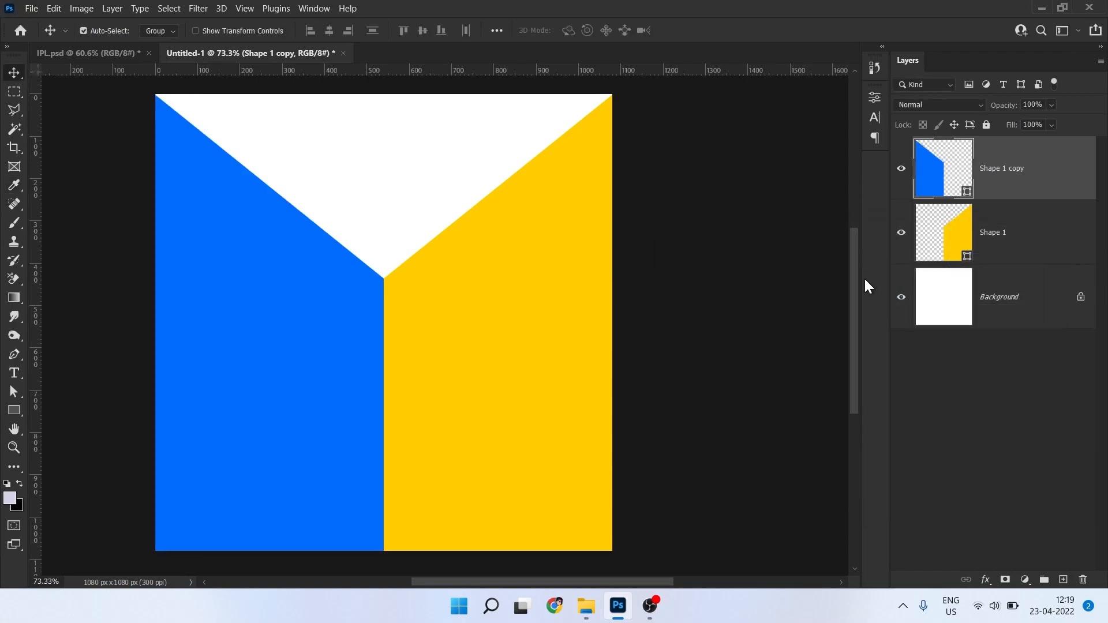
# Add a Solid Color fill layer in dark grey 303030 directly above the Background layer
pyautogui.click(1019, 297)
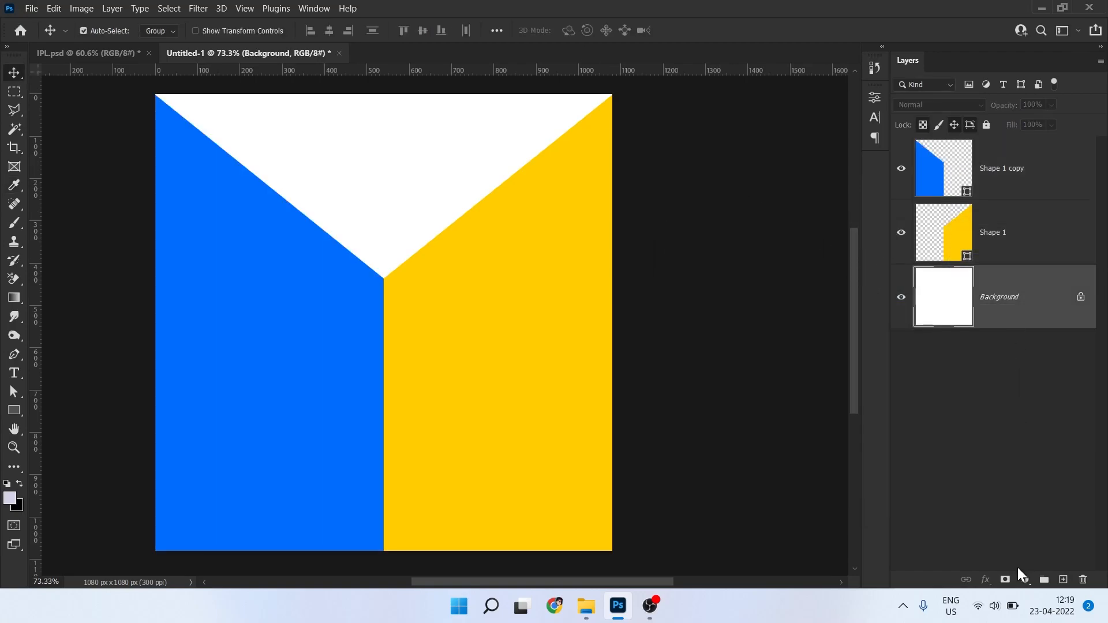
pyautogui.click(1020, 583)
pyautogui.click(986, 334)
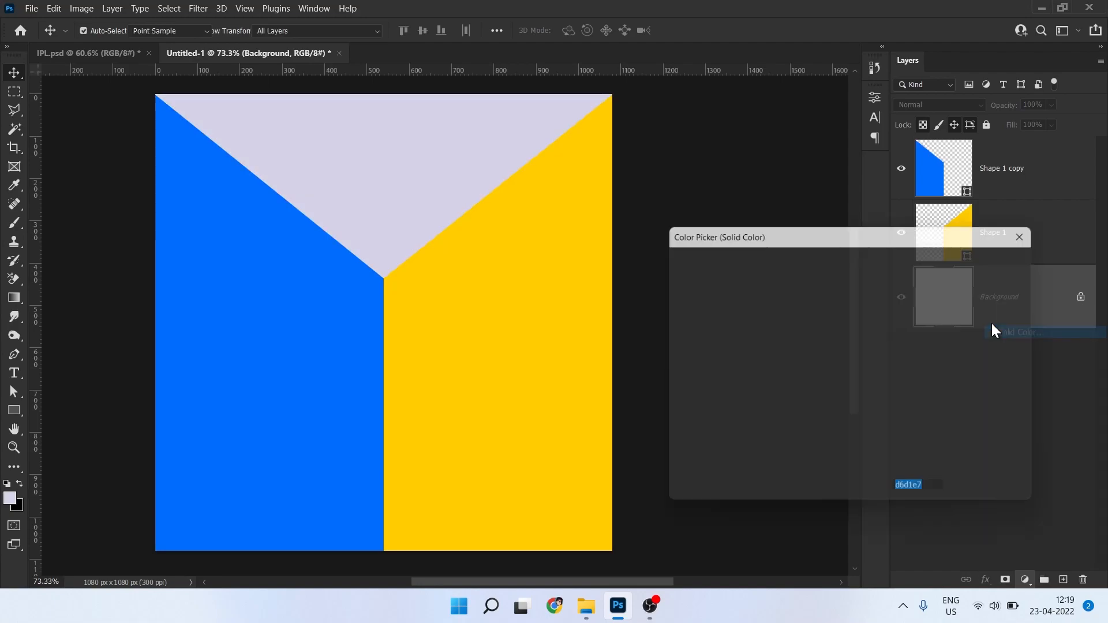
pyautogui.write('2f2f2f')
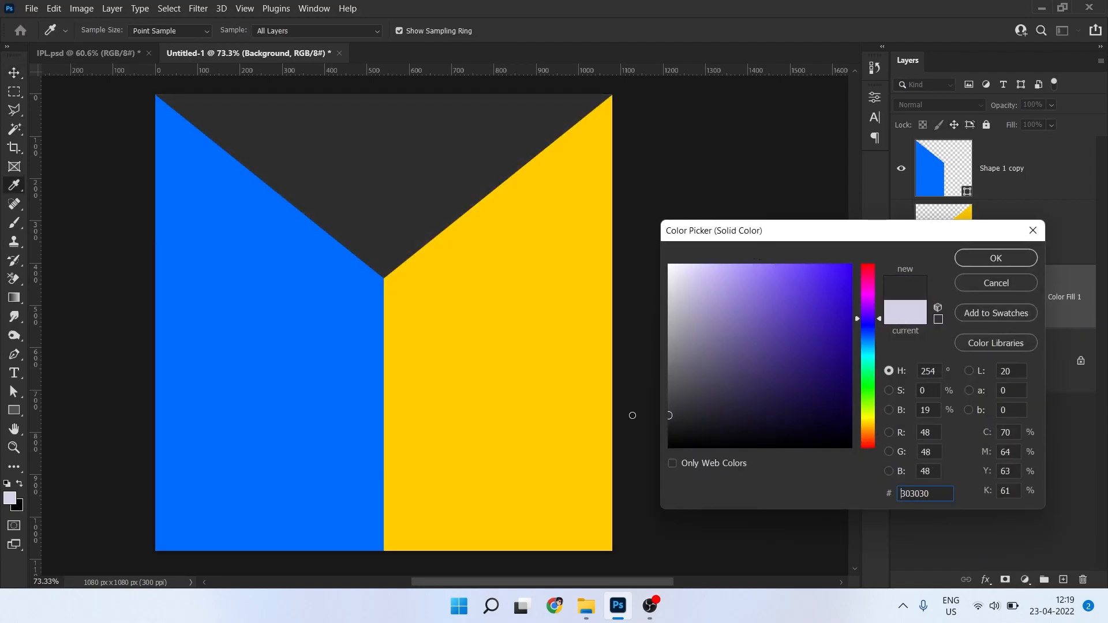
pyautogui.click(982, 259)
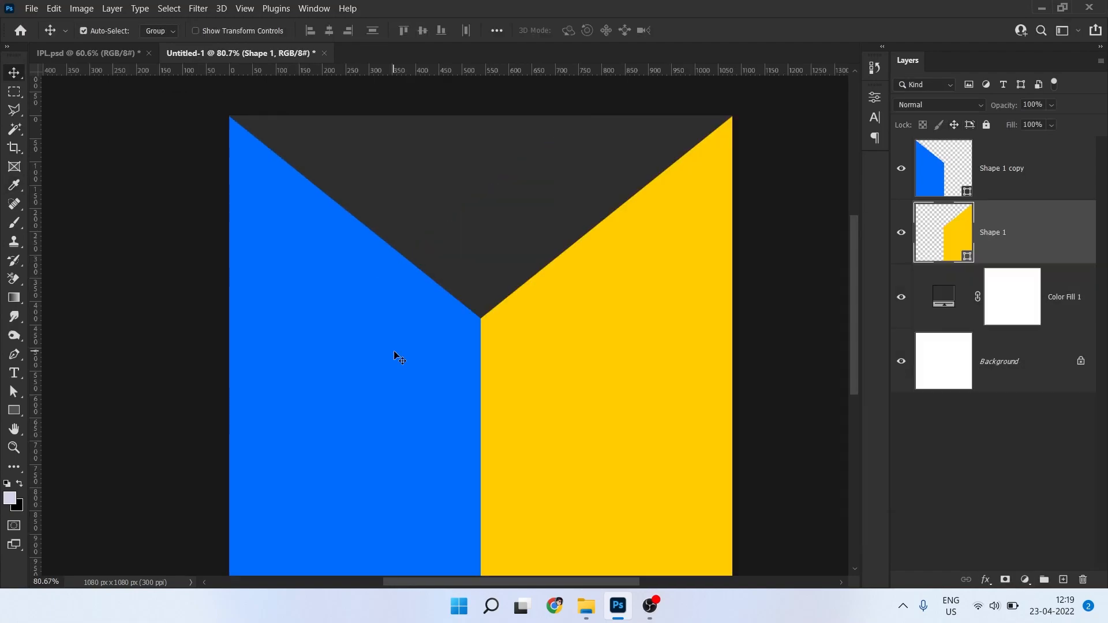
# Select both the blue and yellow shapes and move them down 30 px together
pyautogui.keyDown('shift'); pyautogui.click(601, 304); pyautogui.keyUp('shift')
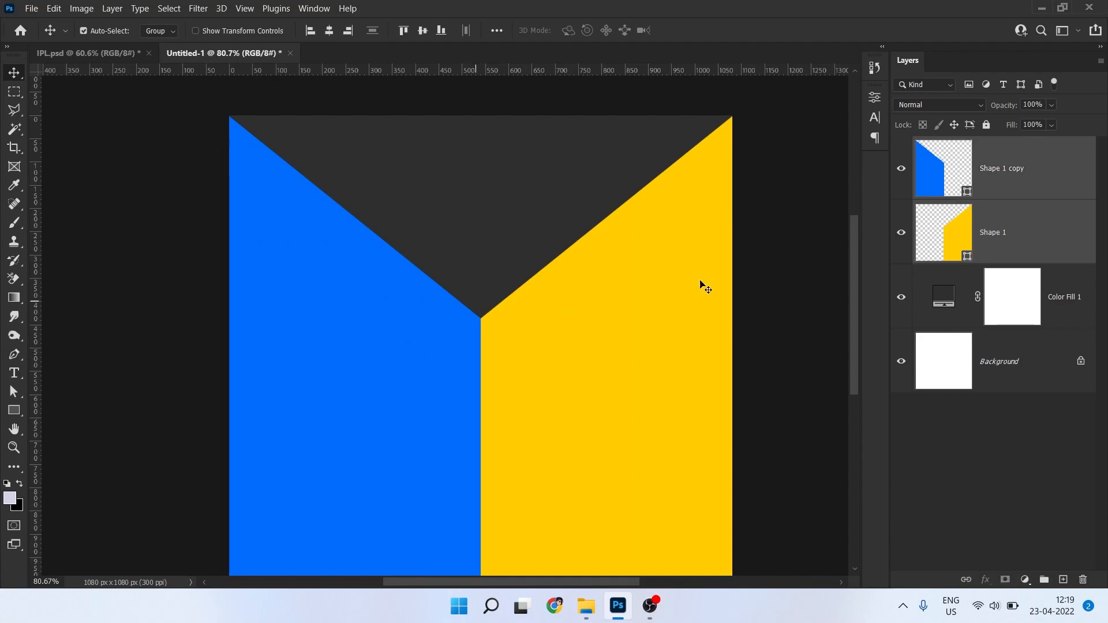
pyautogui.hotkey('shift', 'Down')
pyautogui.hotkey('shift', 'Down')
pyautogui.hotkey('shift', 'Down')
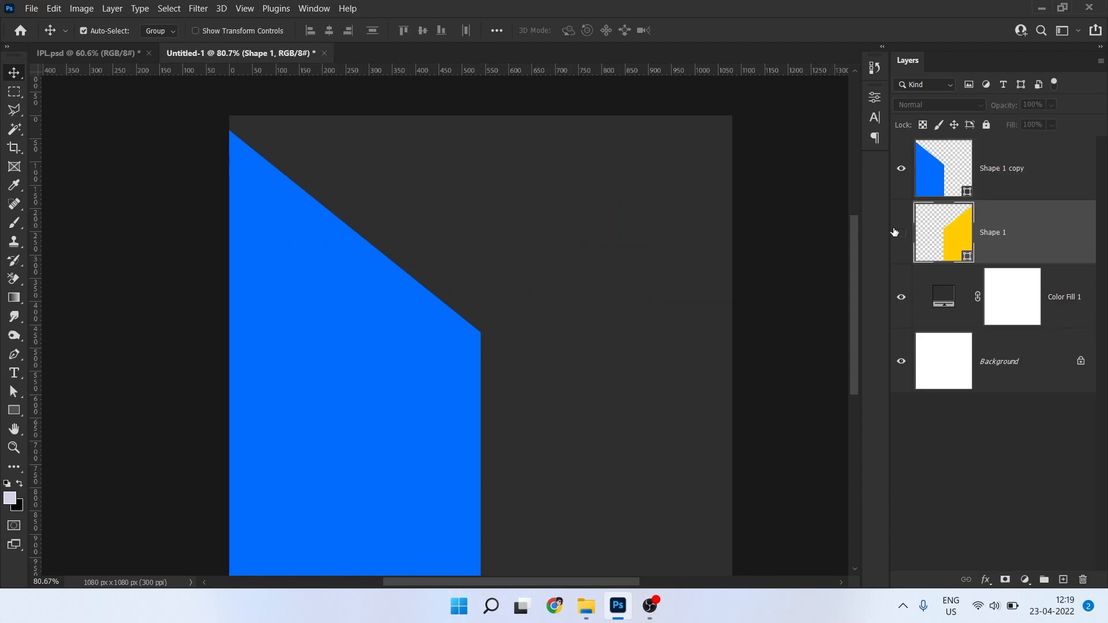
# Duplicate the yellow shape and rotate the copy about -2.1° around the corner where the blue and yellow shapes meet
pyautogui.click(900, 232)
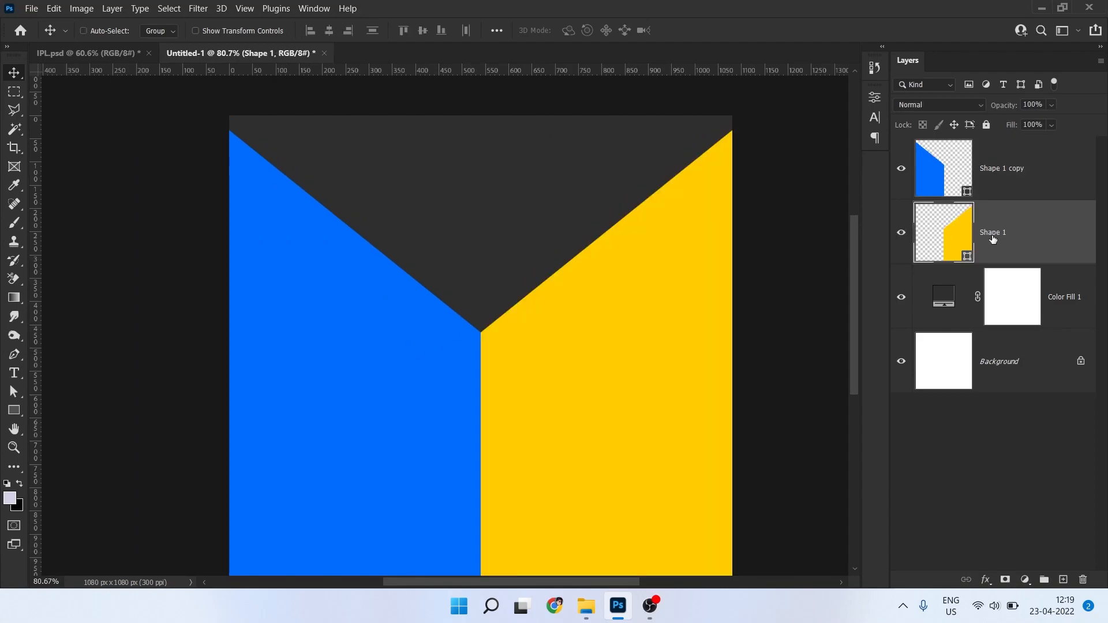
pyautogui.hotkey('ctrl', 'j')
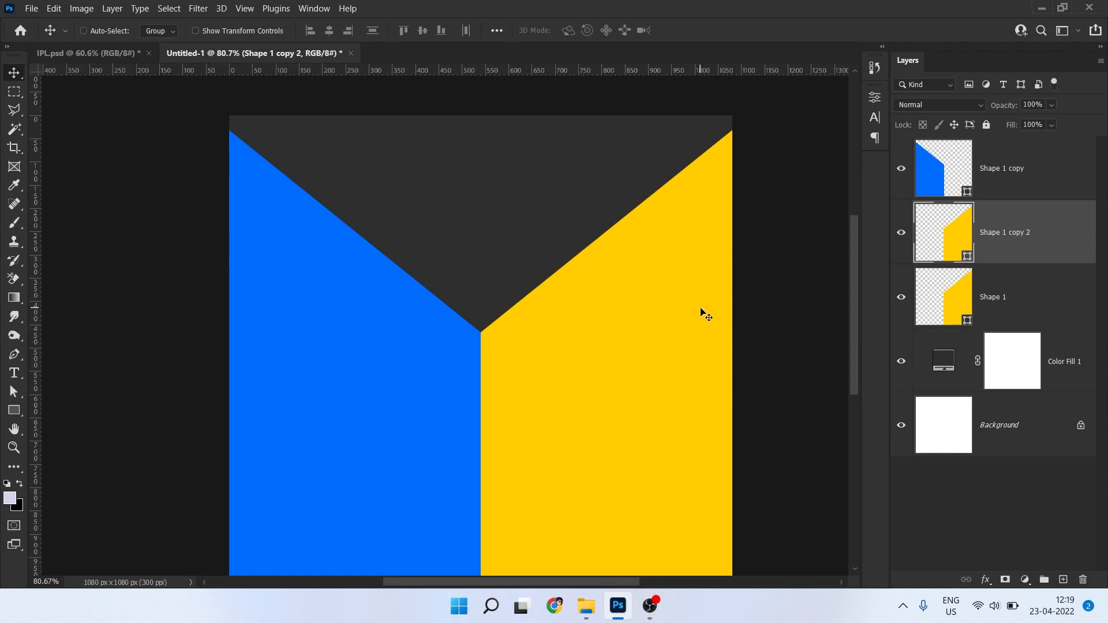
pyautogui.hotkey('ctrl', 't')
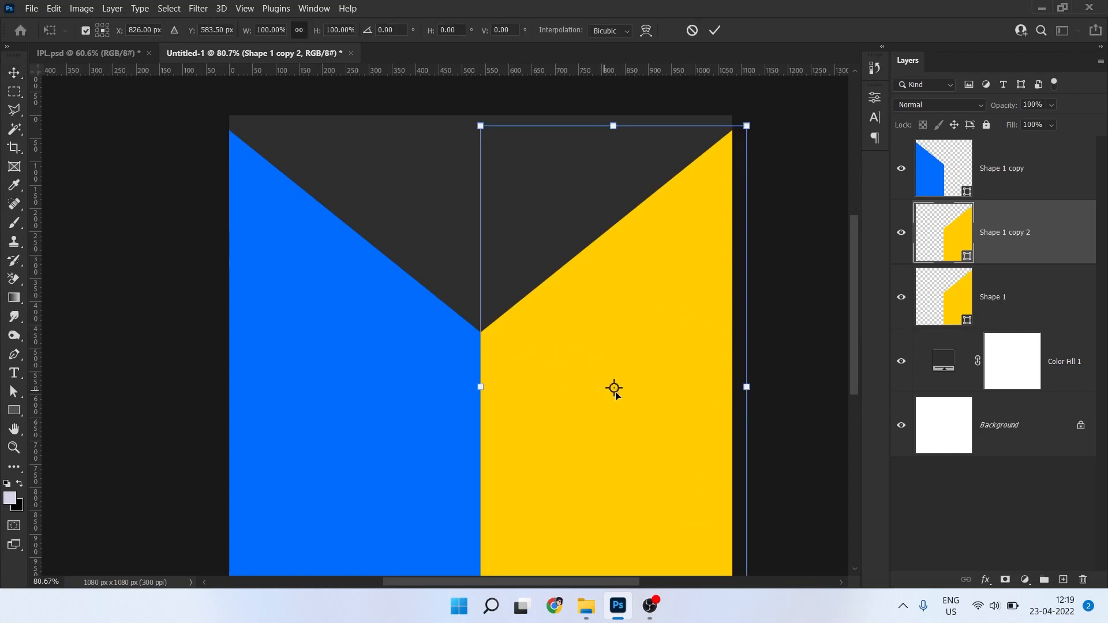
pyautogui.moveTo(614, 387); pyautogui.dragTo(481, 333)
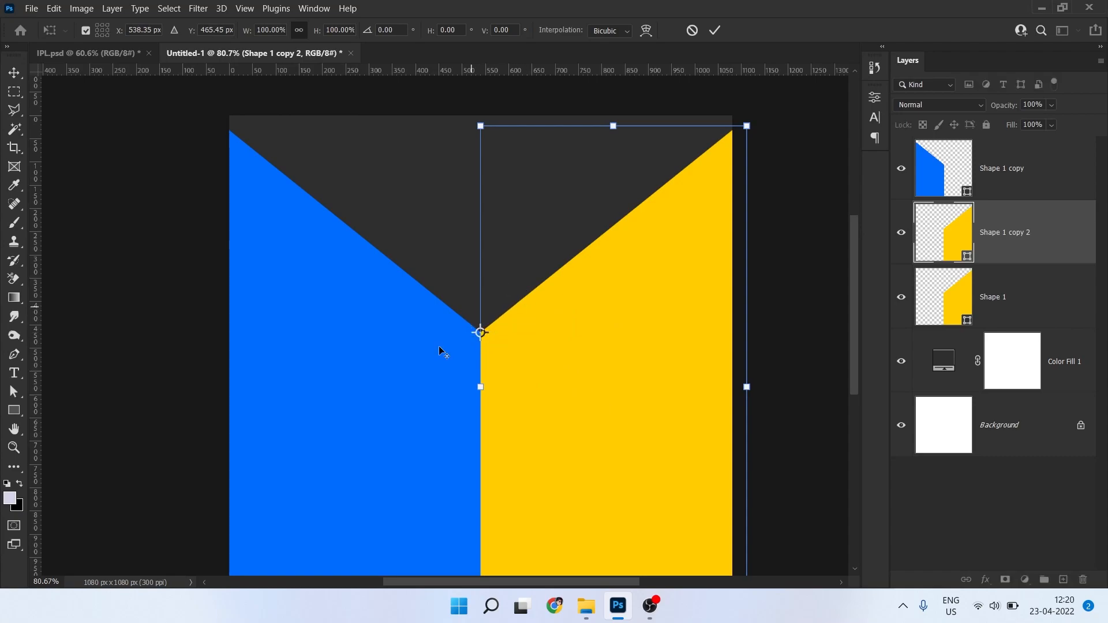
pyautogui.scroll(8, 481, 332)
pyautogui.scroll(6, 467, 327)
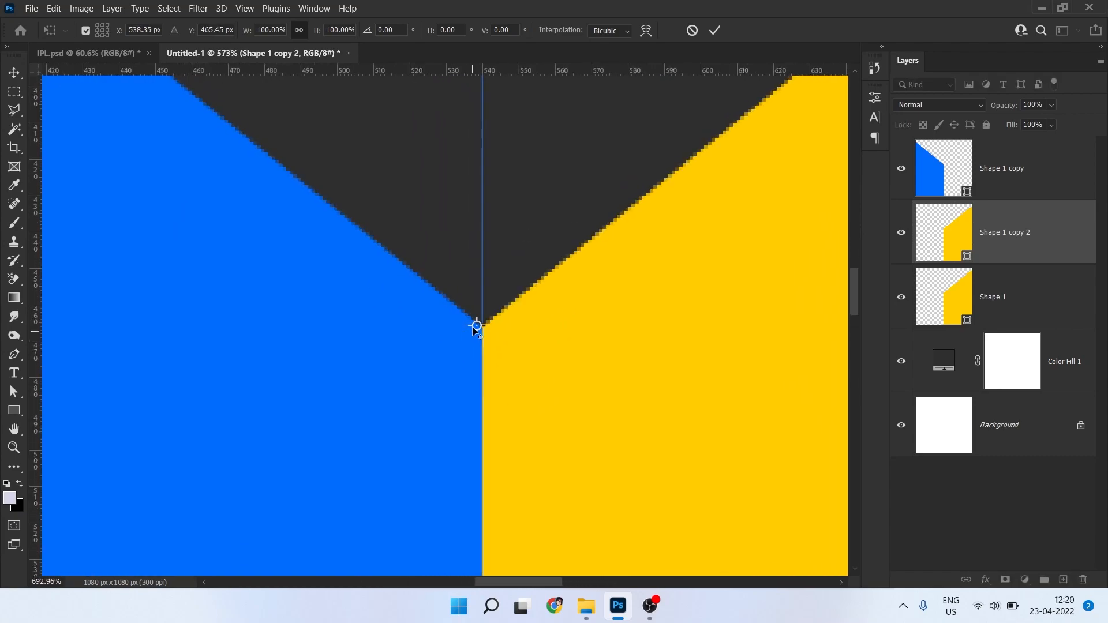
pyautogui.moveTo(474, 321); pyautogui.dragTo(494, 329)
pyautogui.scroll(-8, 519, 327)
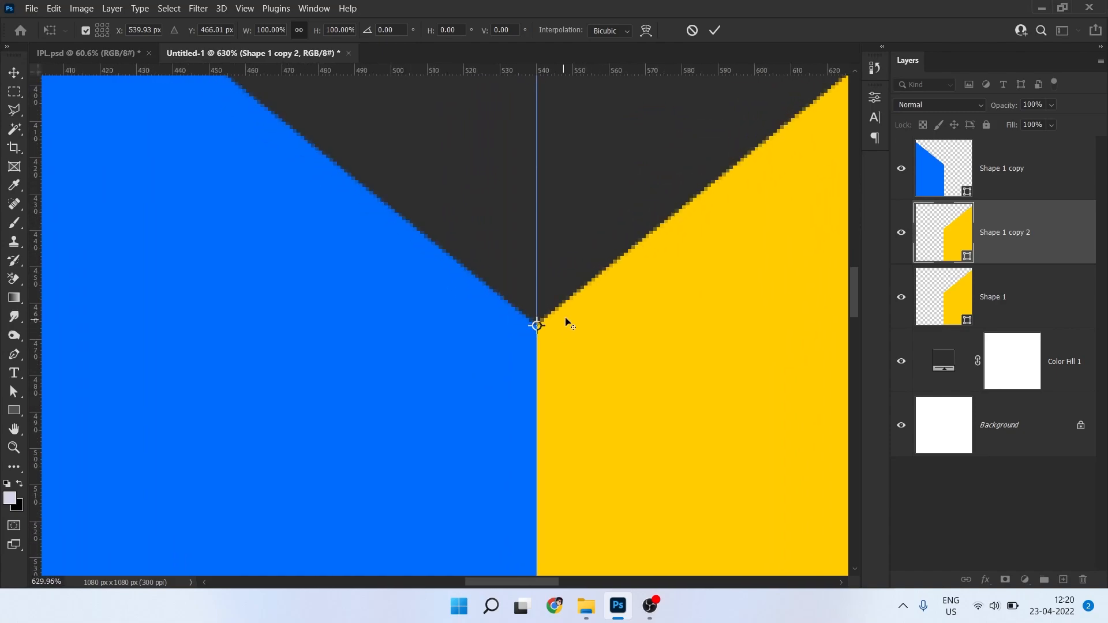
pyautogui.scroll(-4, 582, 321)
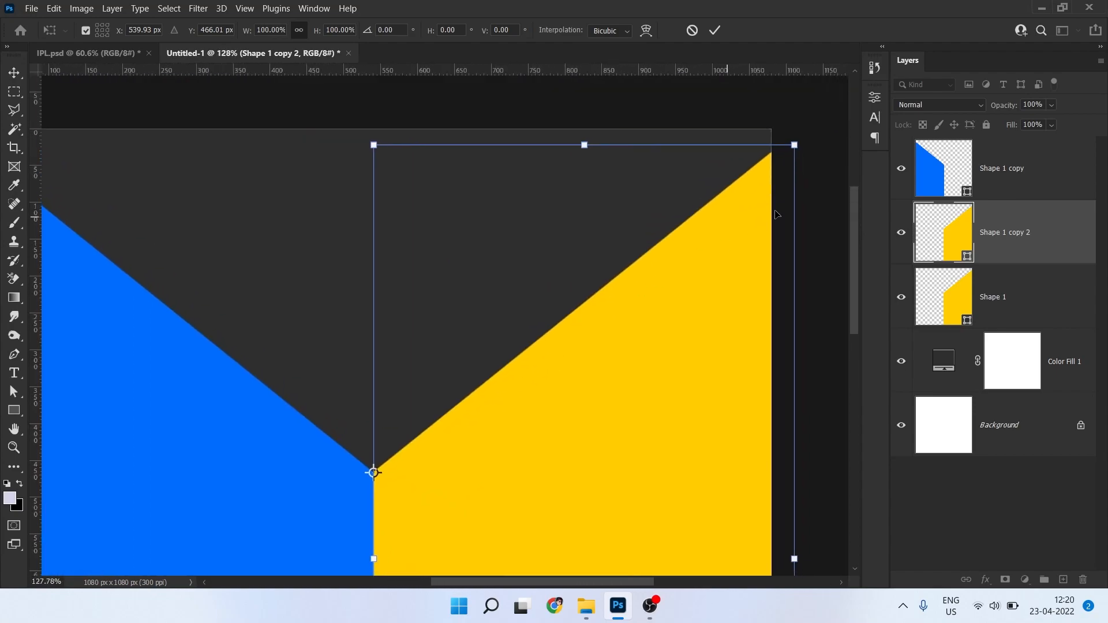
pyautogui.moveTo(815, 164); pyautogui.dragTo(810, 143)
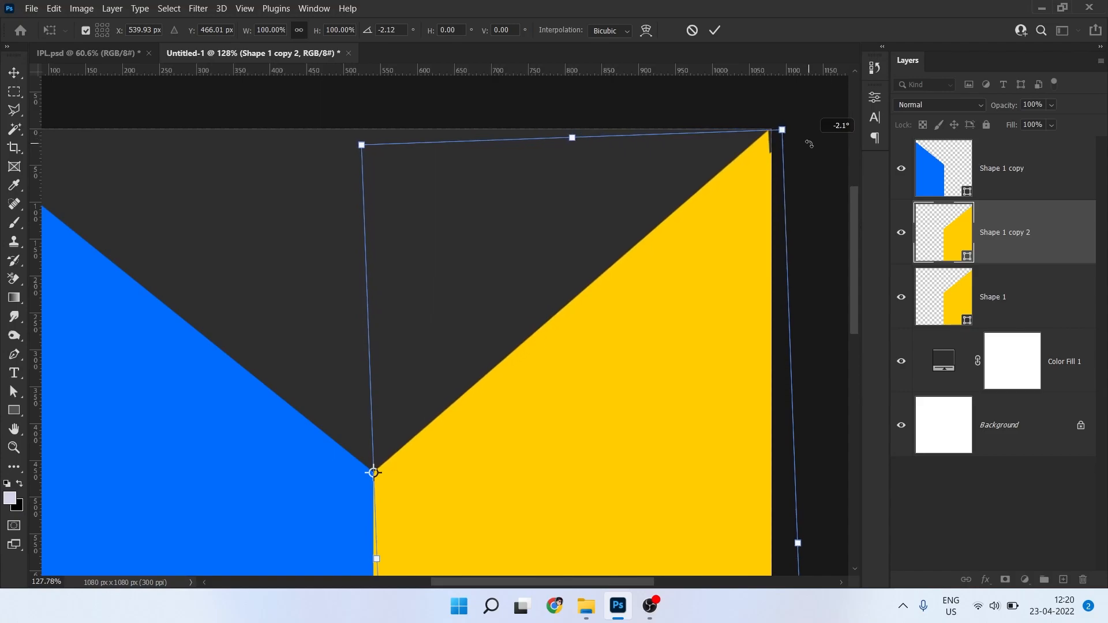
pyautogui.press('Return')
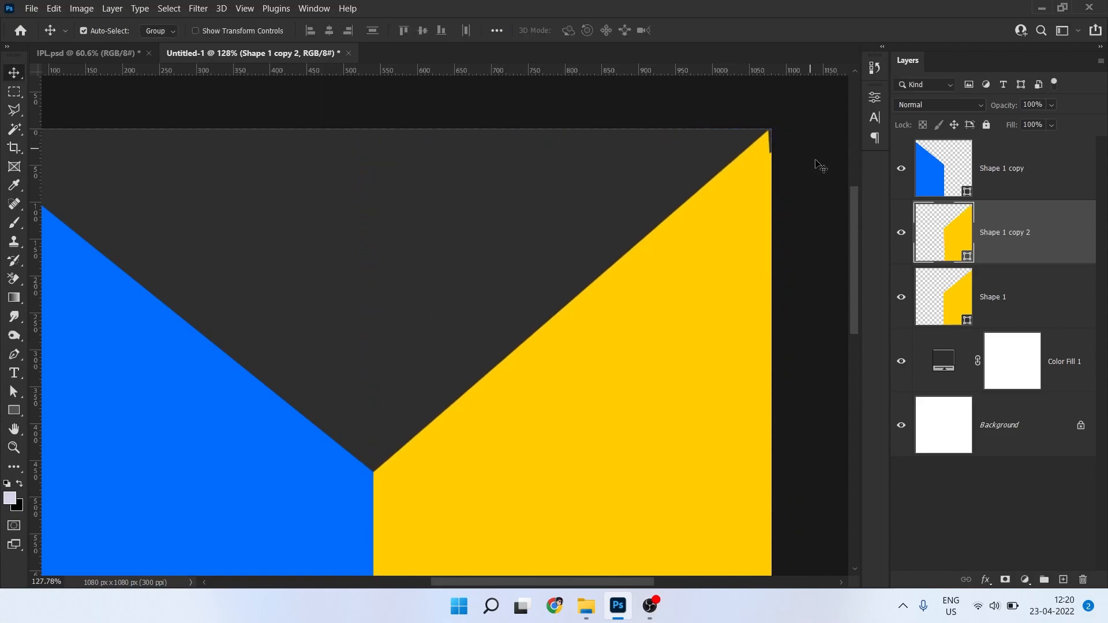
# Fill the rotated copy with white and place its layer directly below the yellow shape
pyautogui.doubleClick(940, 236)
pyautogui.moveTo(735, 275); pyautogui.dragTo(613, 228)
pyautogui.click(1011, 260)
pyautogui.moveTo(1021, 250); pyautogui.dragTo(1016, 312)
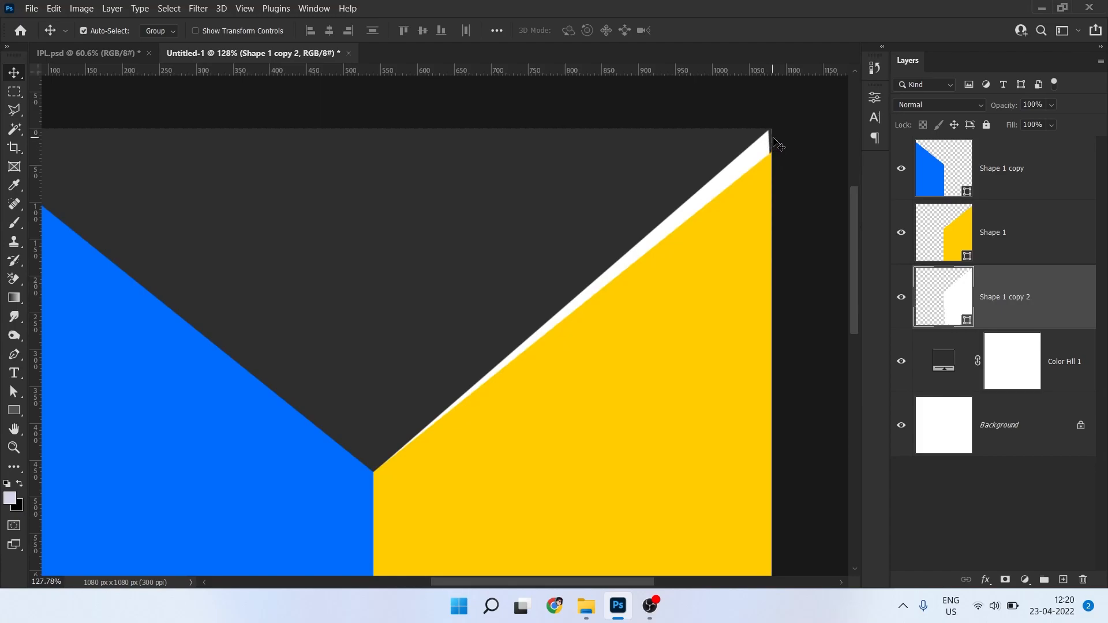
# Move the white shape's upper outer anchor point slightly beyond the canvas corner so the strip reaches the edge
pyautogui.scroll(5, 779, 144)
pyautogui.press('a')
pyautogui.moveTo(808, 132); pyautogui.dragTo(671, 141)
pyautogui.scroll(-2, 683, 186)
pyautogui.scroll(7, 664, 177)
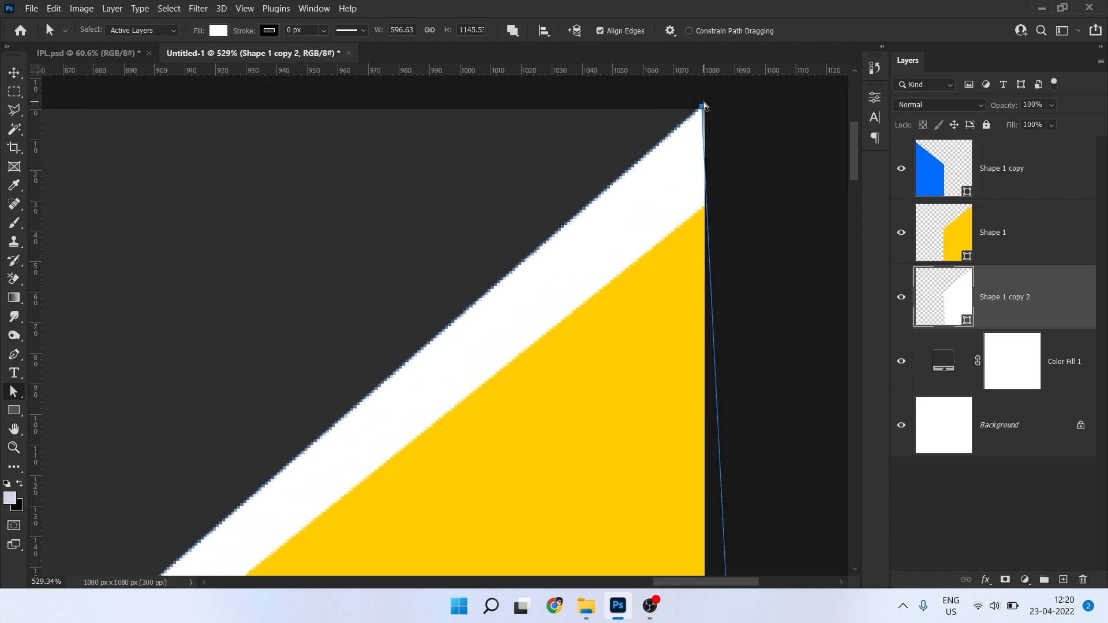
pyautogui.moveTo(703, 107); pyautogui.dragTo(708, 101)
pyautogui.scroll(-5, 577, 423)
pyautogui.scroll(-4, 578, 424)
pyautogui.moveTo(394, 364); pyautogui.dragTo(577, 255)
pyautogui.press('v')
pyautogui.click(772, 288)
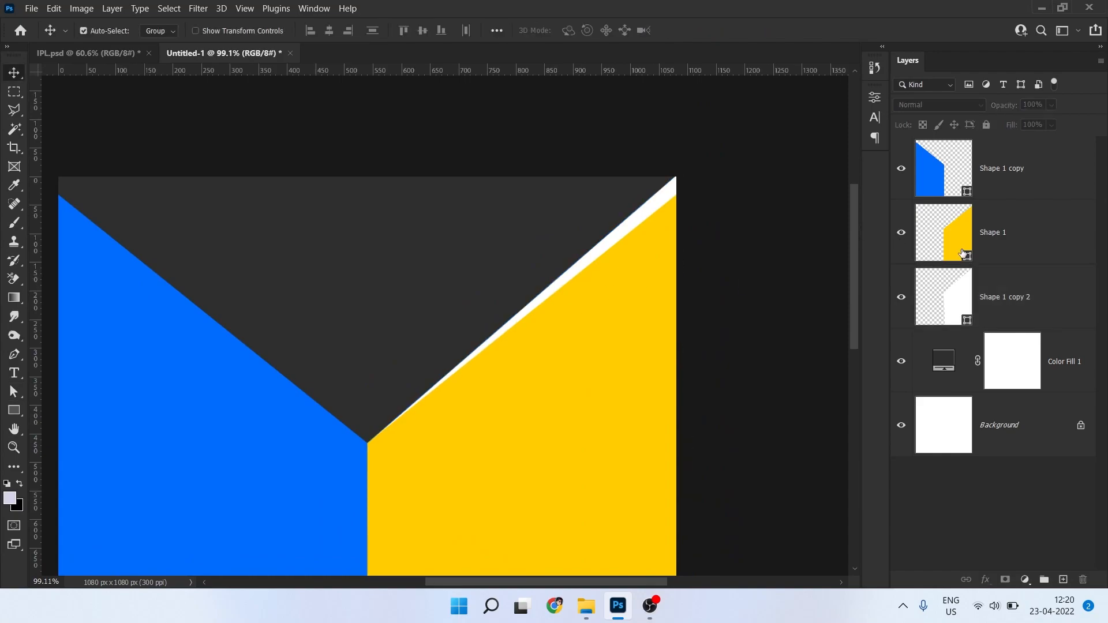
# Duplicate the white shape, flip the copy horizontally and move it behind the blue shape to mirror the white strip
pyautogui.click(1019, 315)
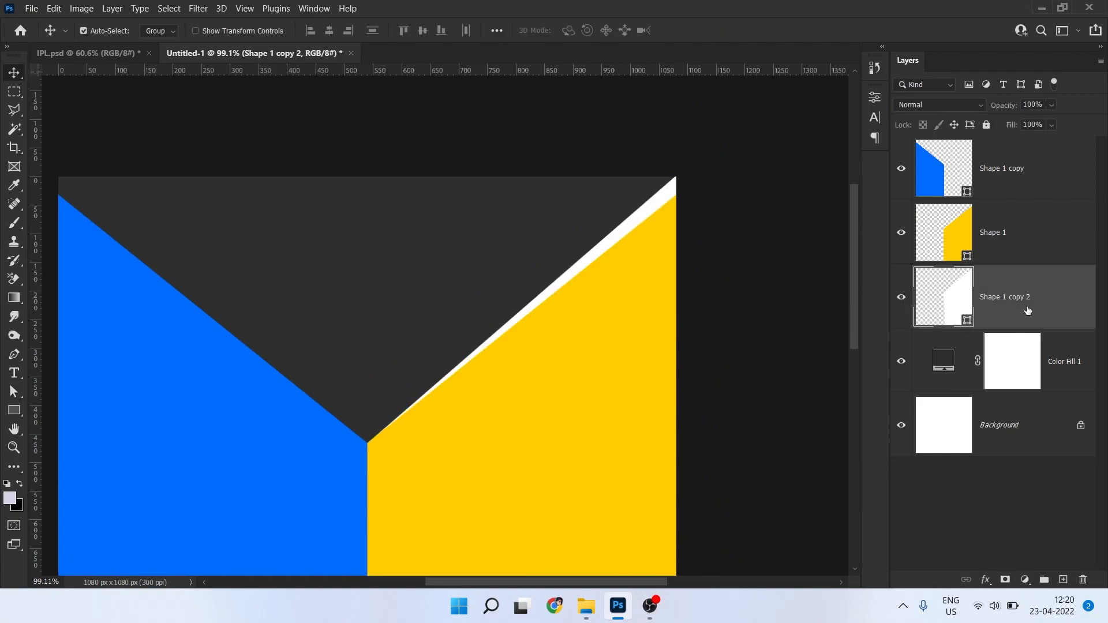
pyautogui.hotkey('ctrl', 'j')
pyautogui.hotkey('ctrl', 't')
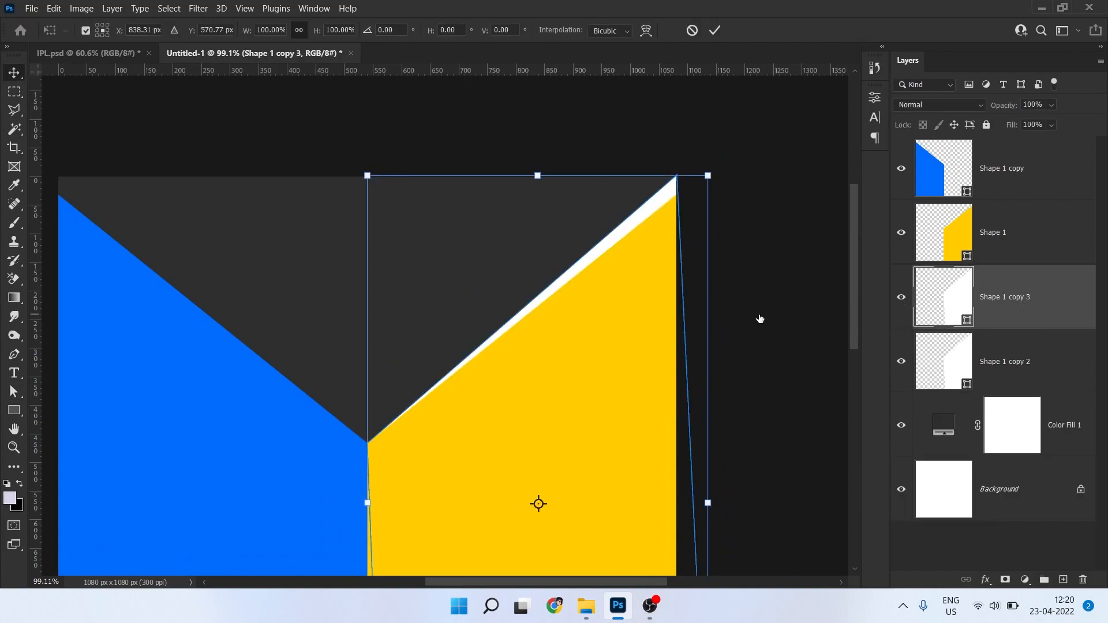
pyautogui.rightClick(631, 296)
pyautogui.click(674, 568)
pyautogui.moveTo(399, 306); pyautogui.dragTo(349, 276)
pyautogui.press('Return')
pyautogui.hotkey('ctrl', '0')
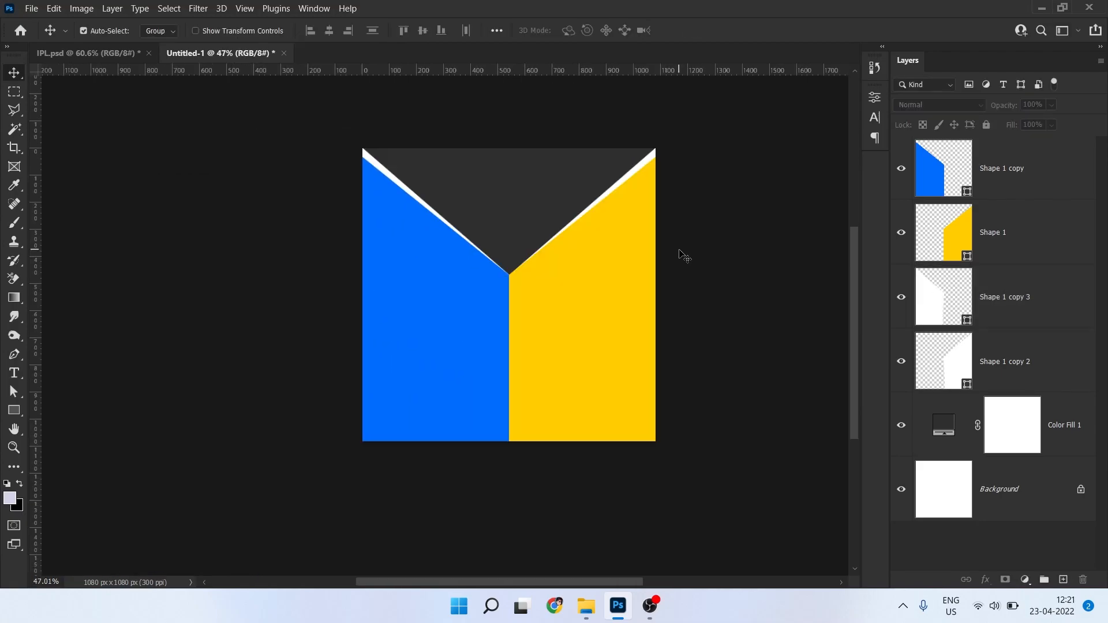
# In IPL.psd, open the yellow panel's Gradient Overlay and save its yellow-to-brown gradient as a new preset
pyautogui.click(633, 287)
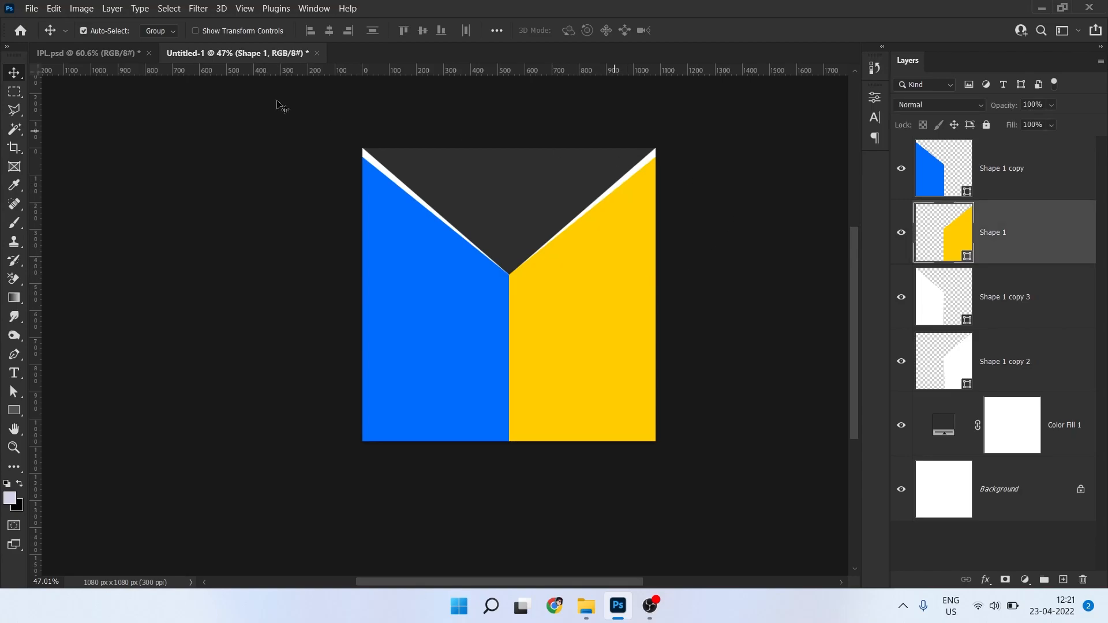
pyautogui.click(101, 53)
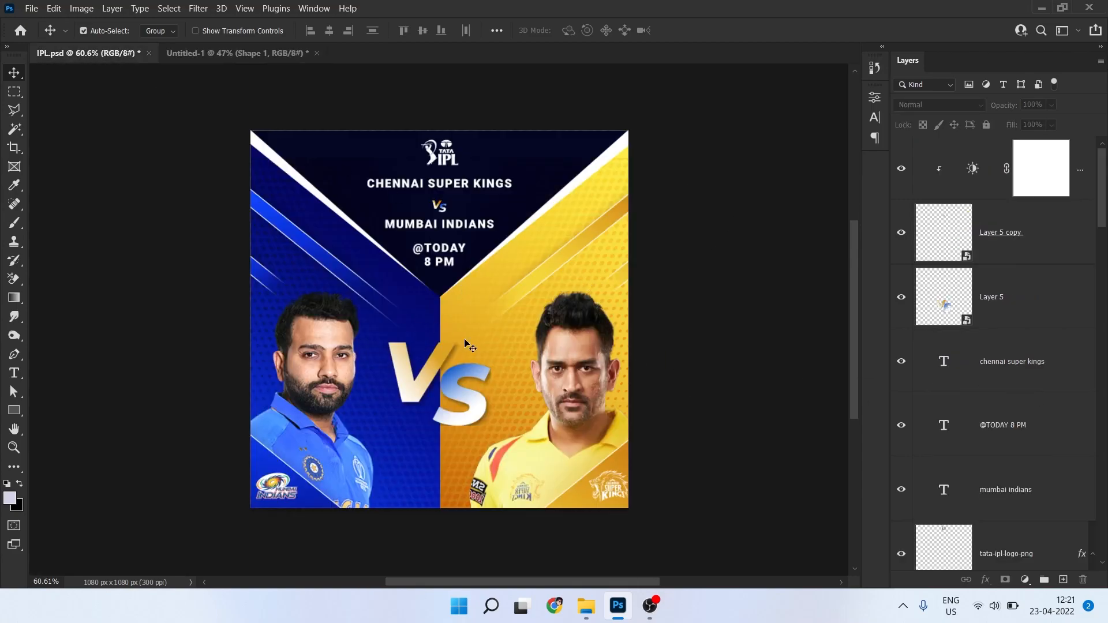
pyautogui.scroll(-8, 992, 431)
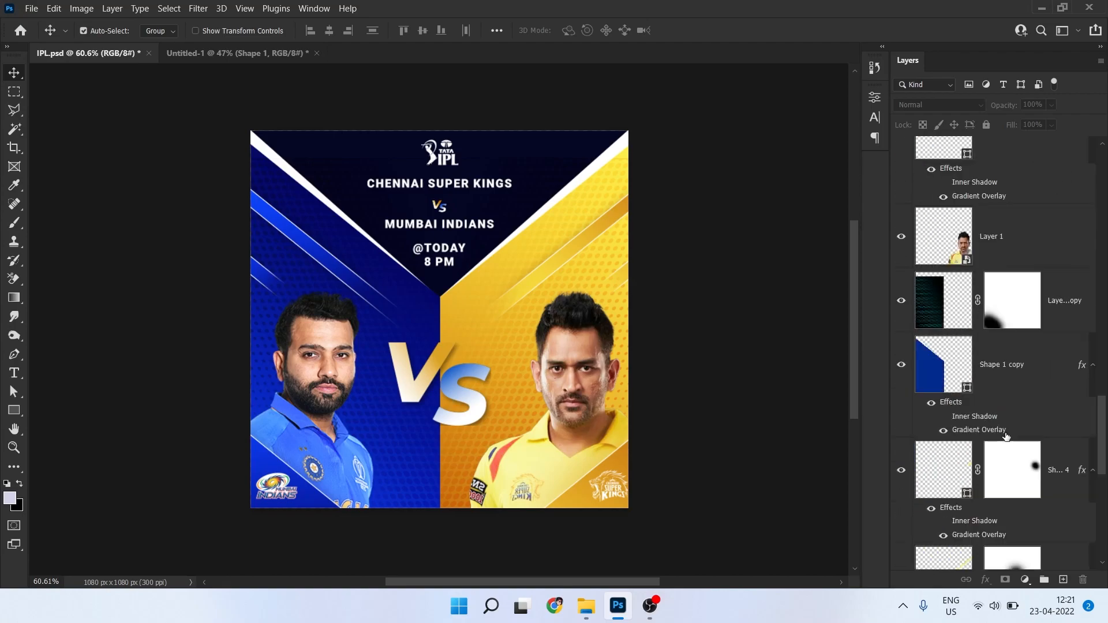
pyautogui.scroll(-5, 1006, 437)
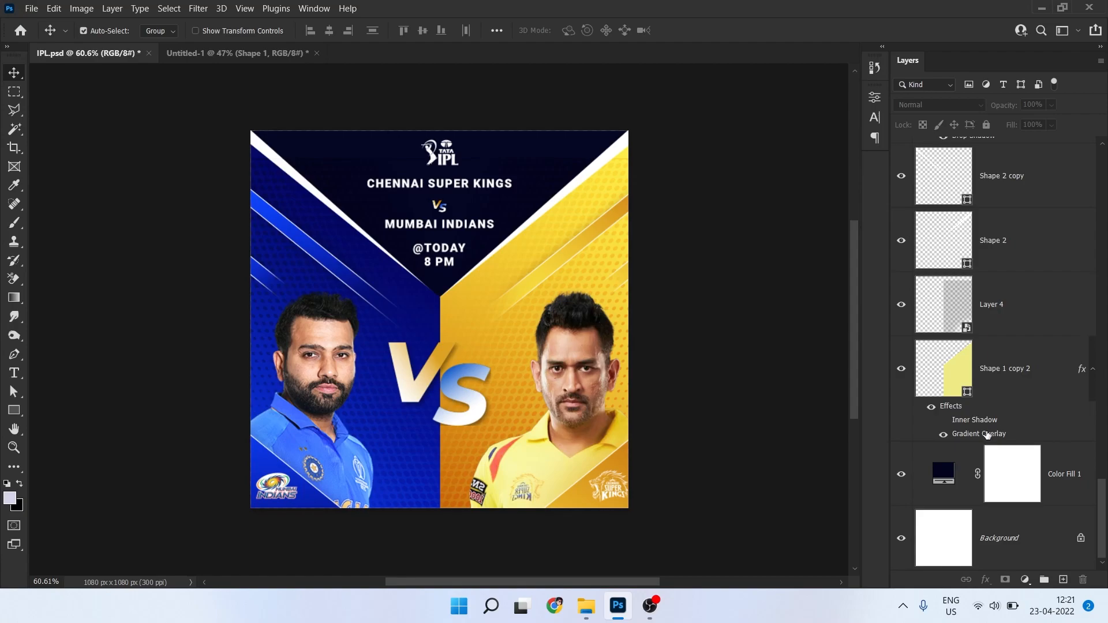
pyautogui.click(987, 435)
pyautogui.click(811, 291)
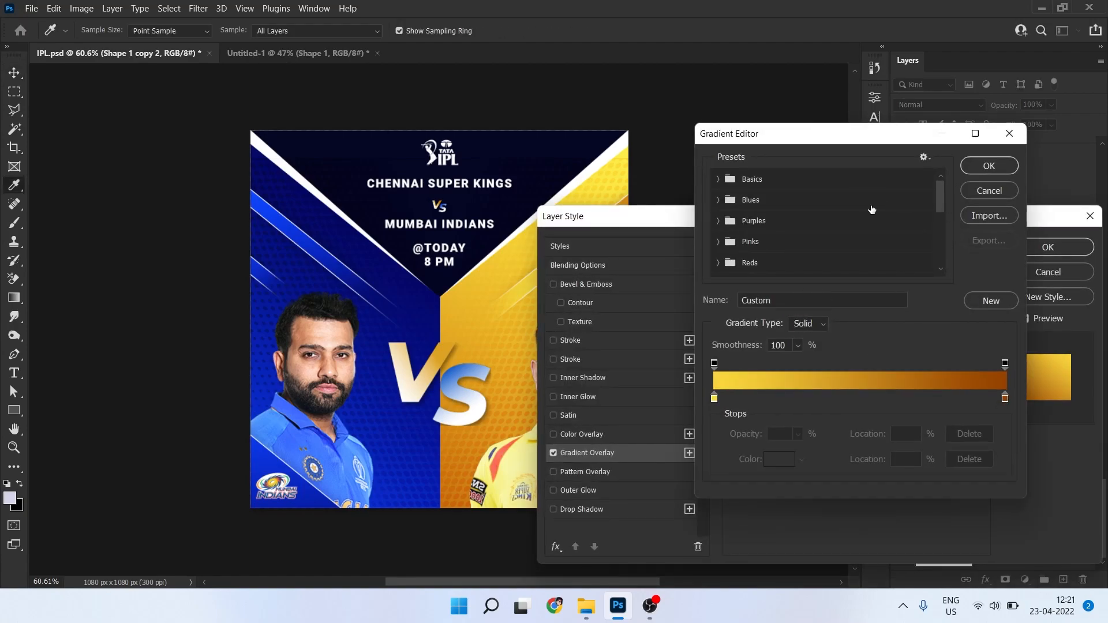
pyautogui.click(991, 302)
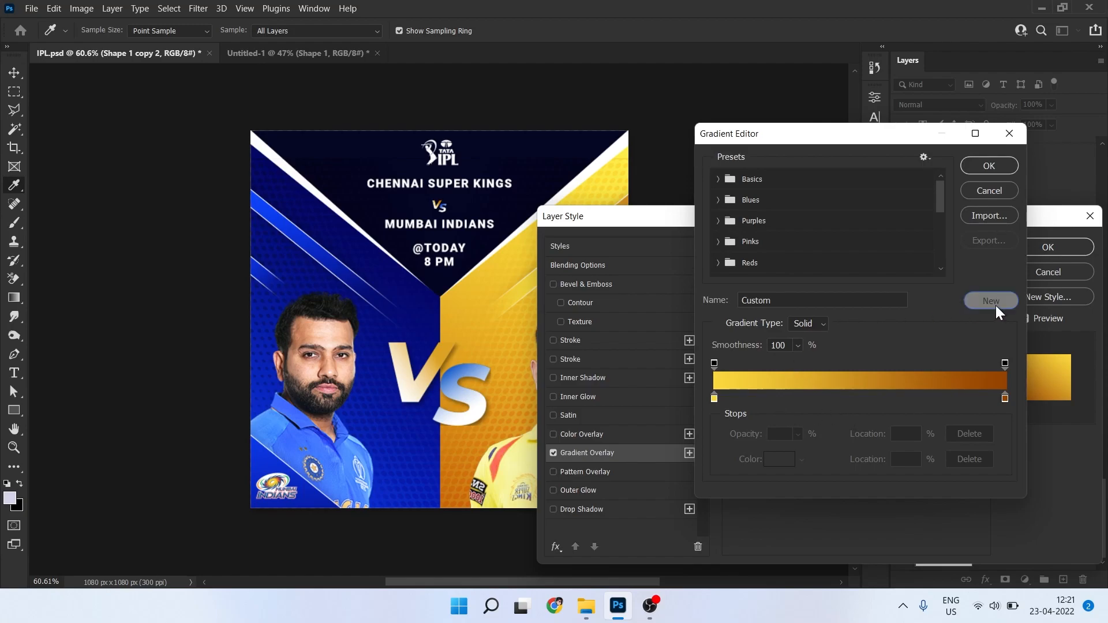
pyautogui.click(989, 166)
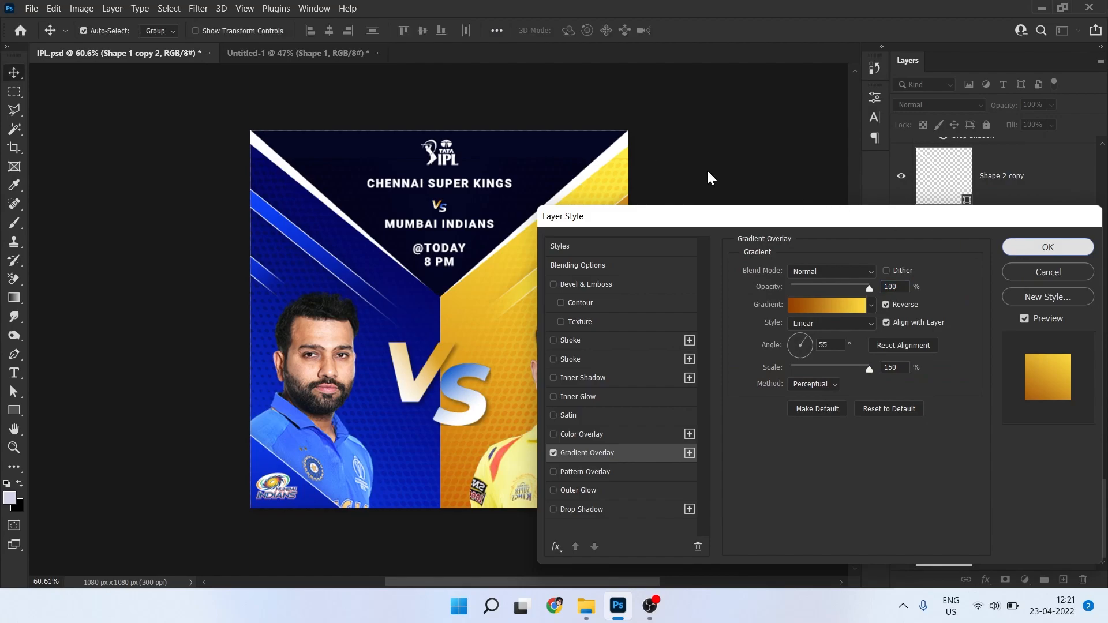
pyautogui.click(1060, 247)
# In Untitled-1, give the yellow shape a reversed linear yellow-to-brown Gradient Overlay at 100% opacity, 55° angle and 150% scale
pyautogui.click(333, 53)
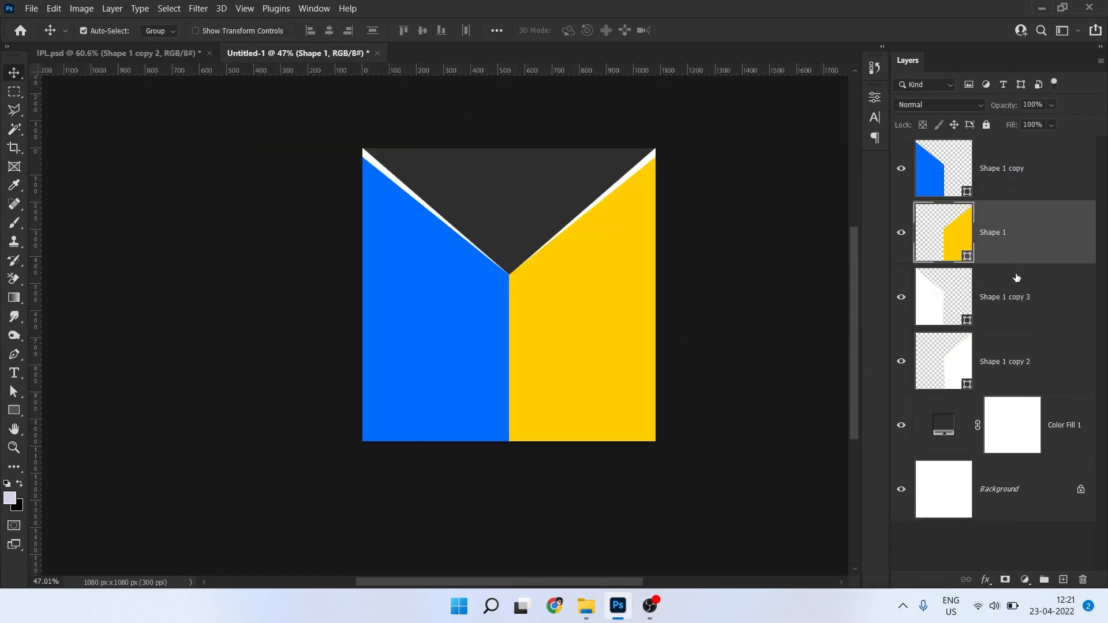
pyautogui.click(985, 582)
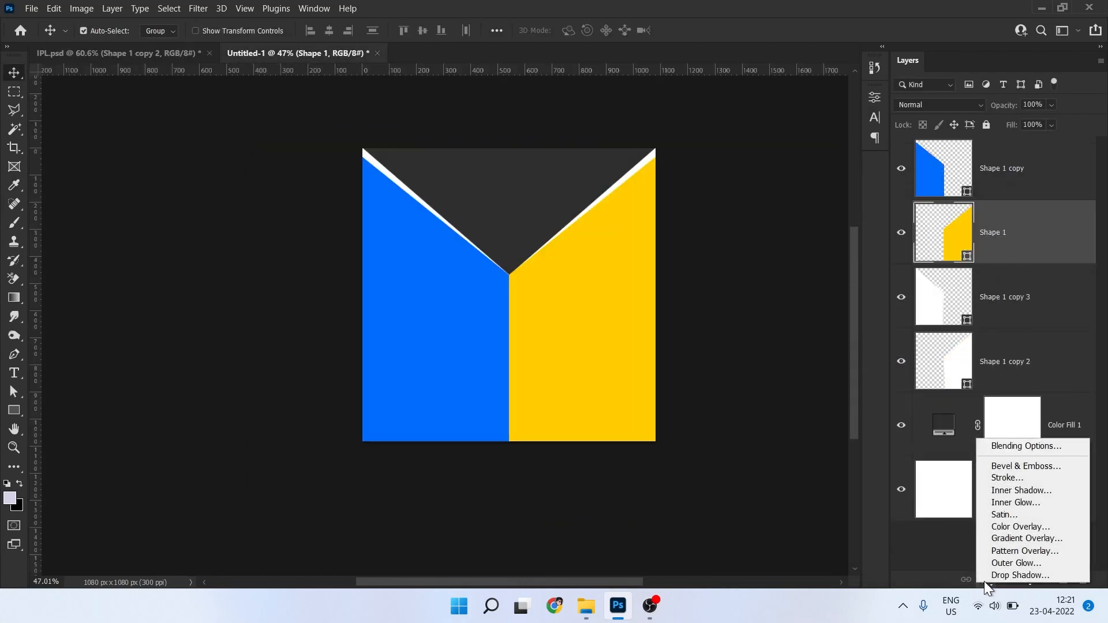
pyautogui.click(999, 539)
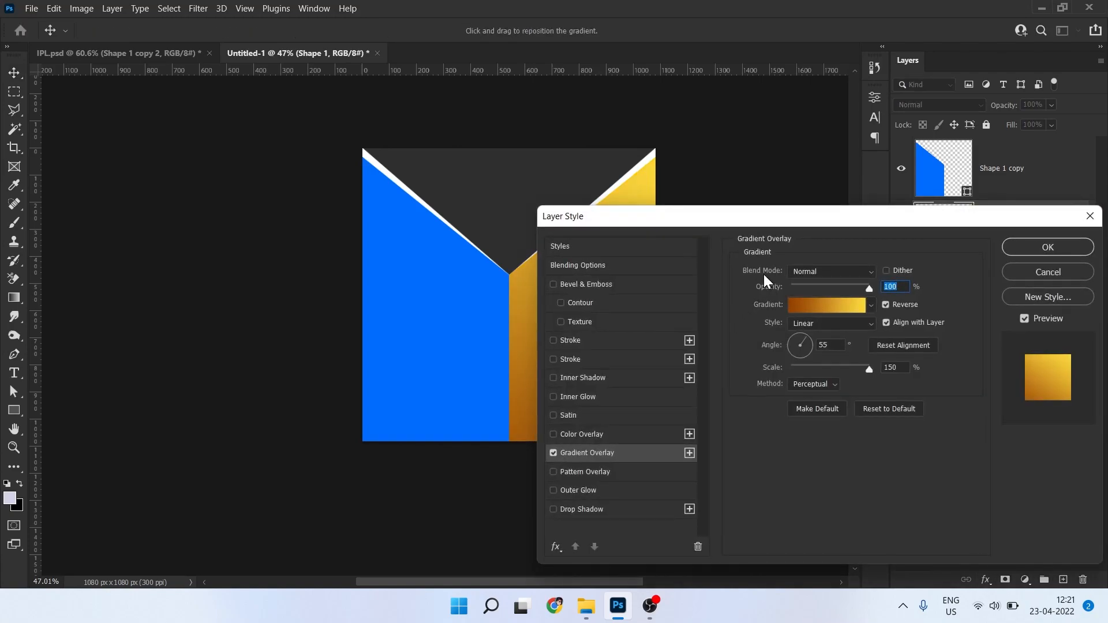
pyautogui.moveTo(789, 208); pyautogui.dragTo(898, 199)
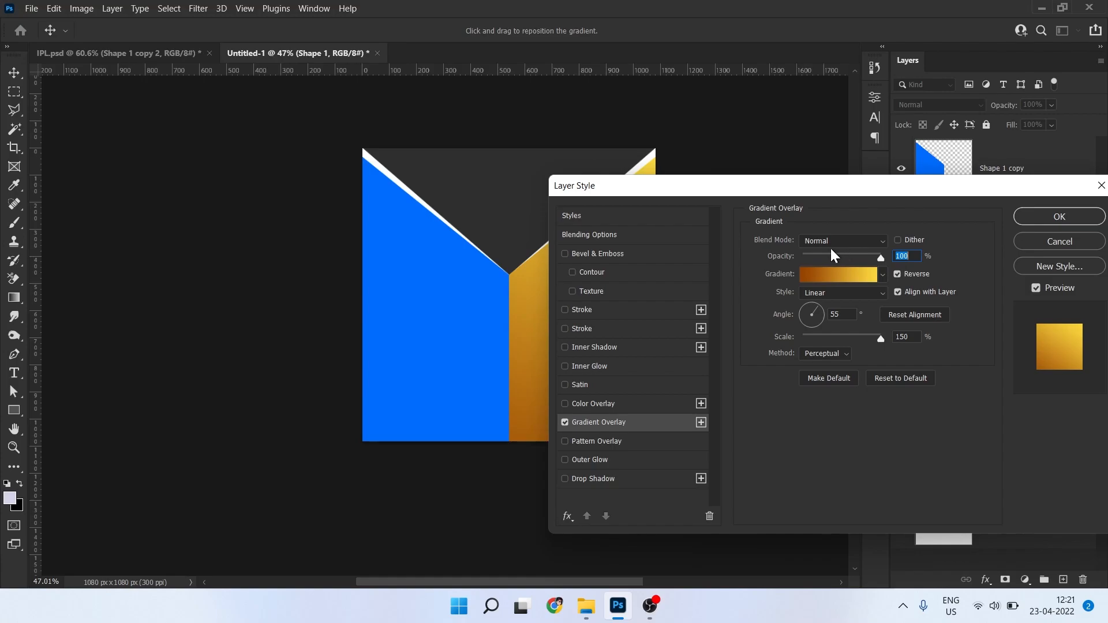
pyautogui.click(1032, 219)
pyautogui.scroll(-2, 510, 261)
pyautogui.scroll(2, 510, 261)
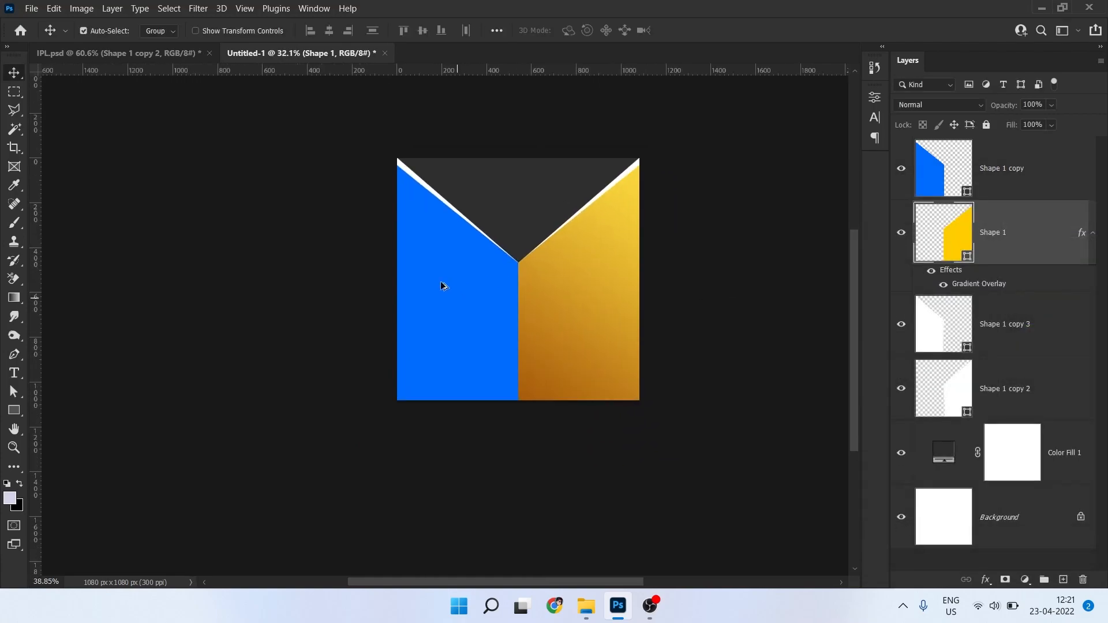
# In IPL.psd, examine the Gradient Overlay settings and gradient of the blue panel's shape
pyautogui.click(116, 53)
pyautogui.moveTo(501, 343); pyautogui.dragTo(604, 262)
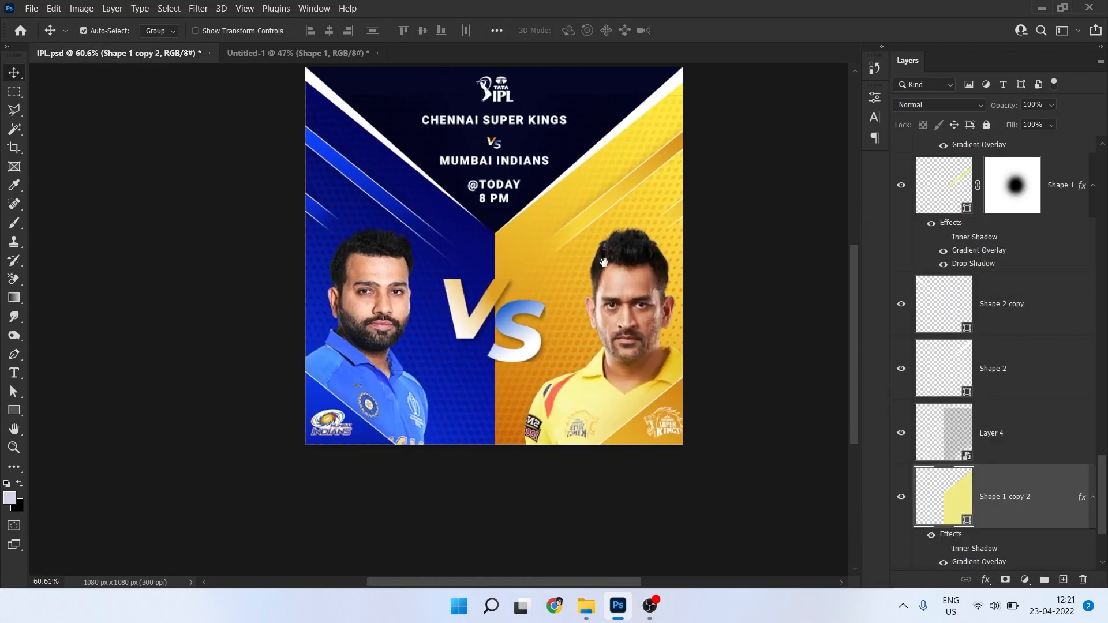
pyautogui.scroll(-2, 1014, 441)
pyautogui.scroll(7, 1012, 423)
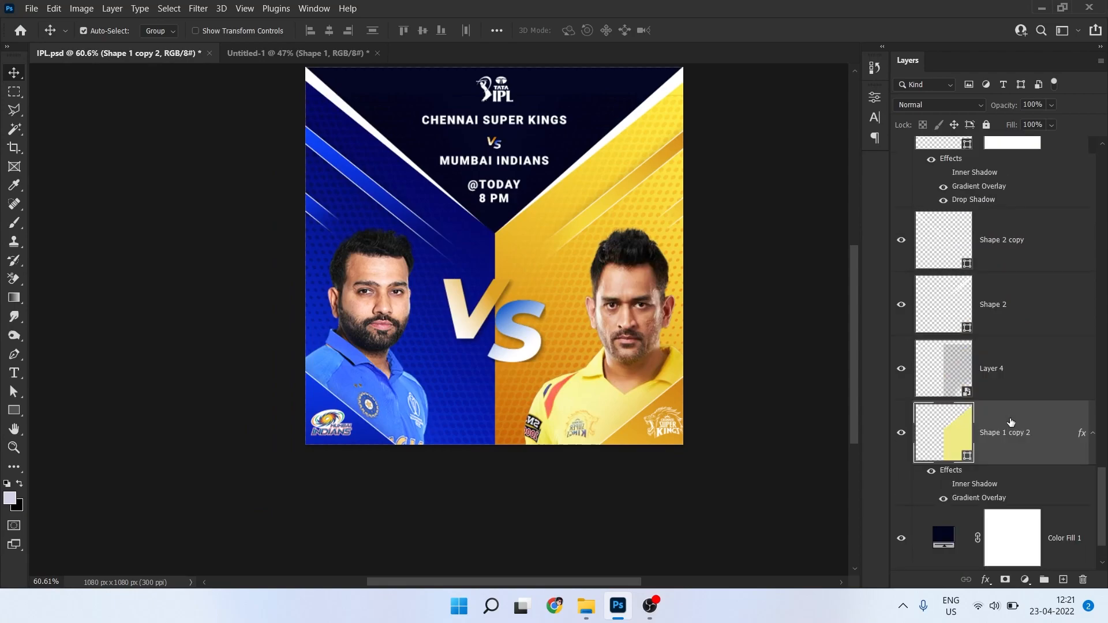
pyautogui.click(1004, 306)
pyautogui.doubleClick(987, 365)
pyautogui.click(827, 274)
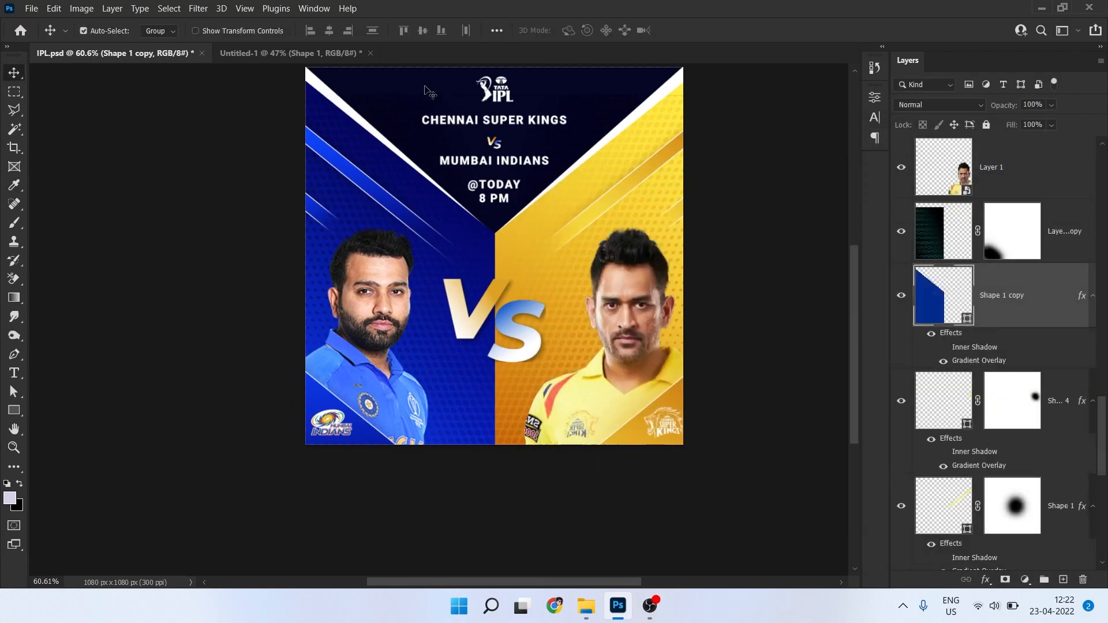
# In Untitled-1, apply a dark navy to royal blue Gradient Overlay to the blue shape
pyautogui.click(1002, 176)
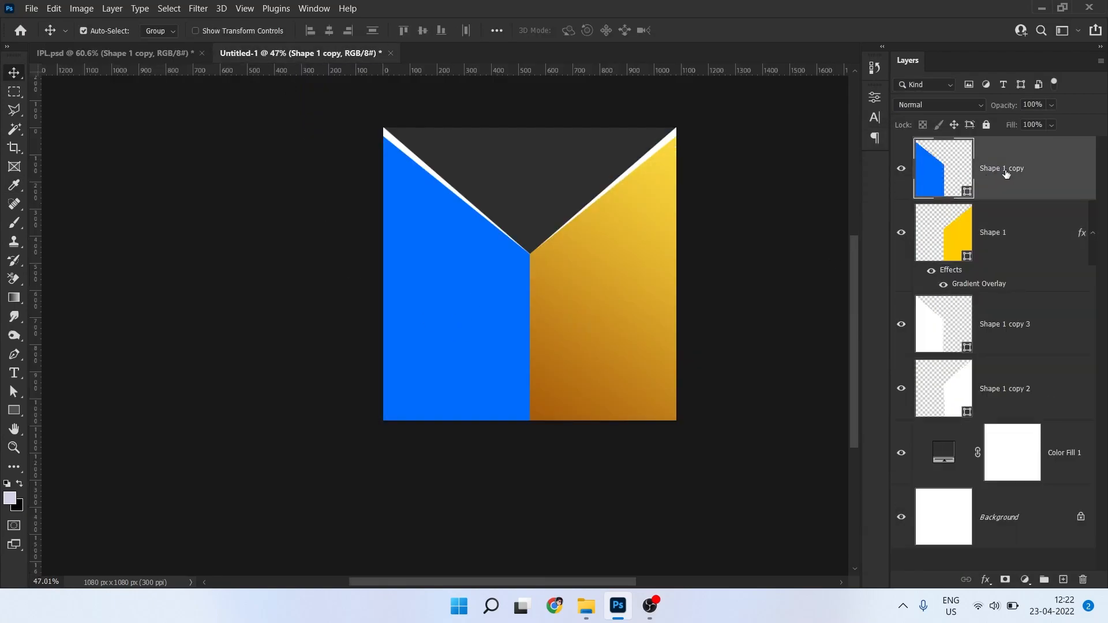
pyautogui.click(987, 579)
pyautogui.click(1007, 535)
pyautogui.click(1028, 217)
pyautogui.click(162, 53)
pyautogui.click(283, 53)
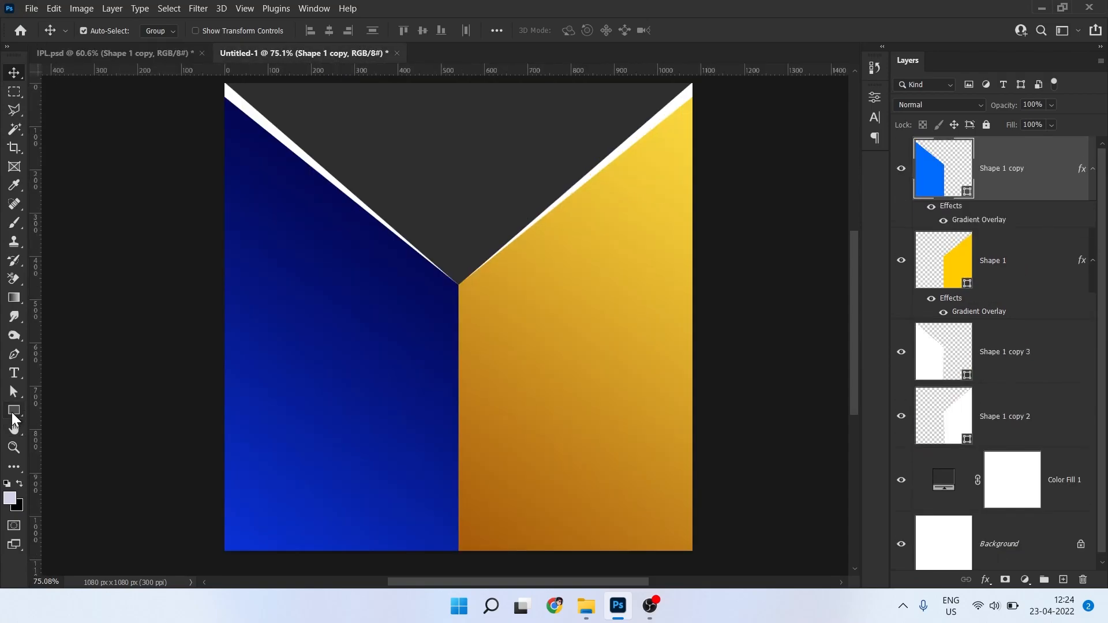
# Draw a narrow vertical rectangle of about 45 x 679 px over the yellow panel
pyautogui.click(14, 411)
pyautogui.moveTo(535, 217); pyautogui.dragTo(554, 510)
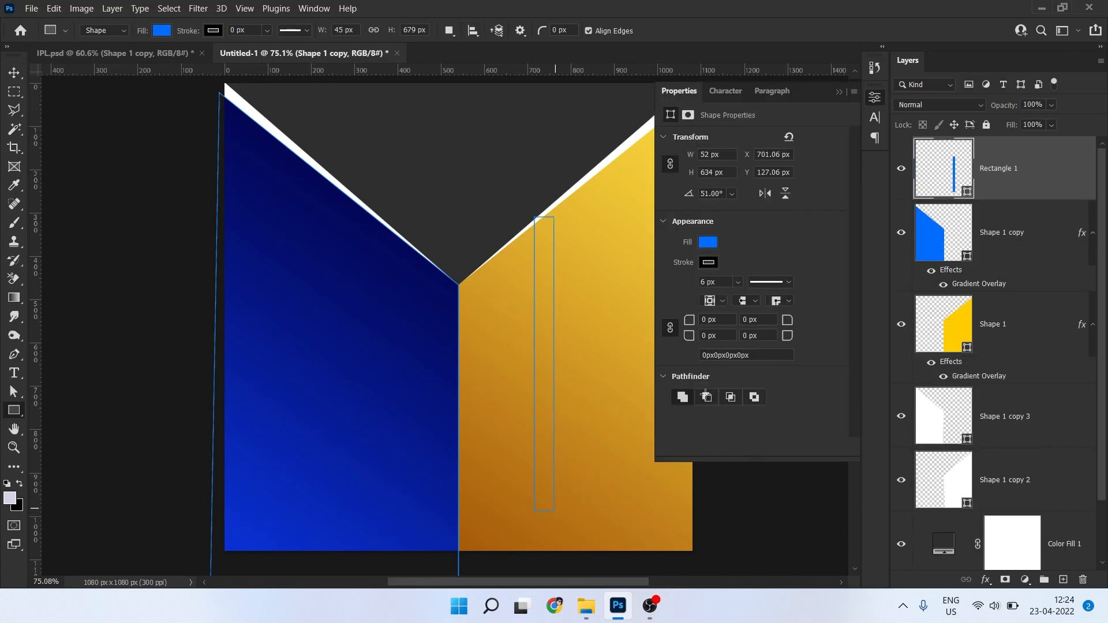
# Copy the yellow shape's layer style and paste it onto the narrow vertical rectangle
pyautogui.click(901, 324)
pyautogui.click(901, 324)
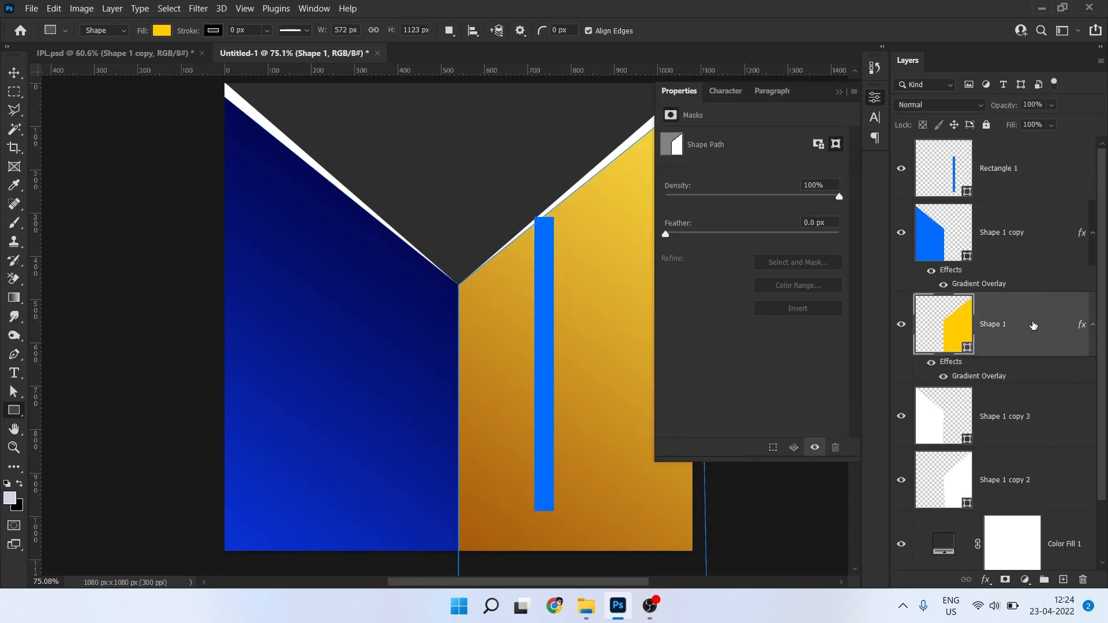
pyautogui.rightClick(1033, 325)
pyautogui.click(885, 334)
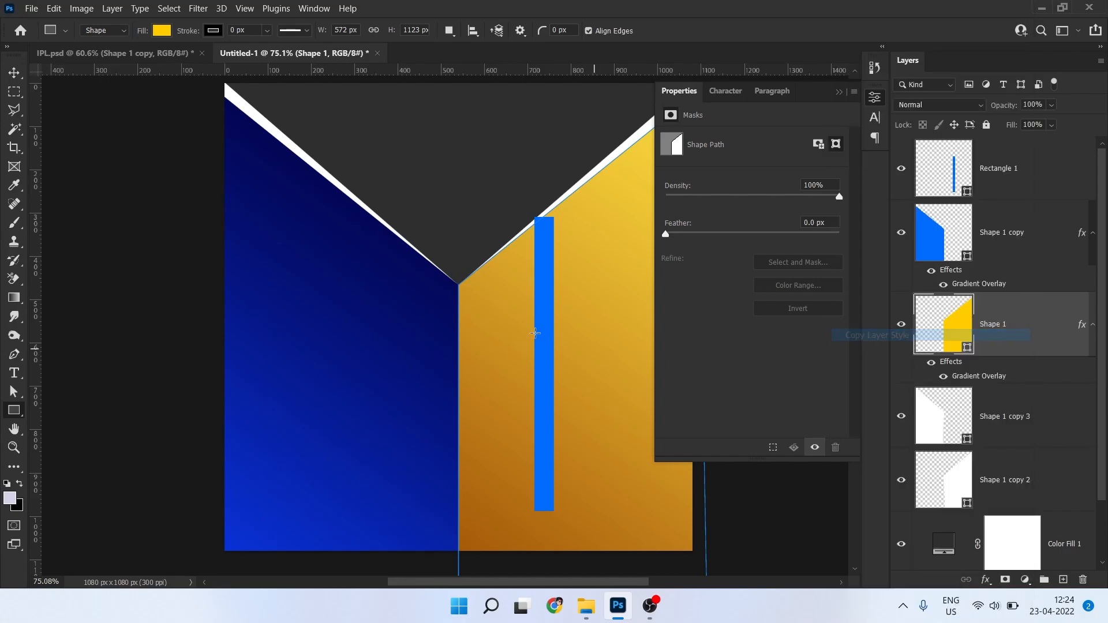
pyautogui.press('v')
pyautogui.click(544, 289)
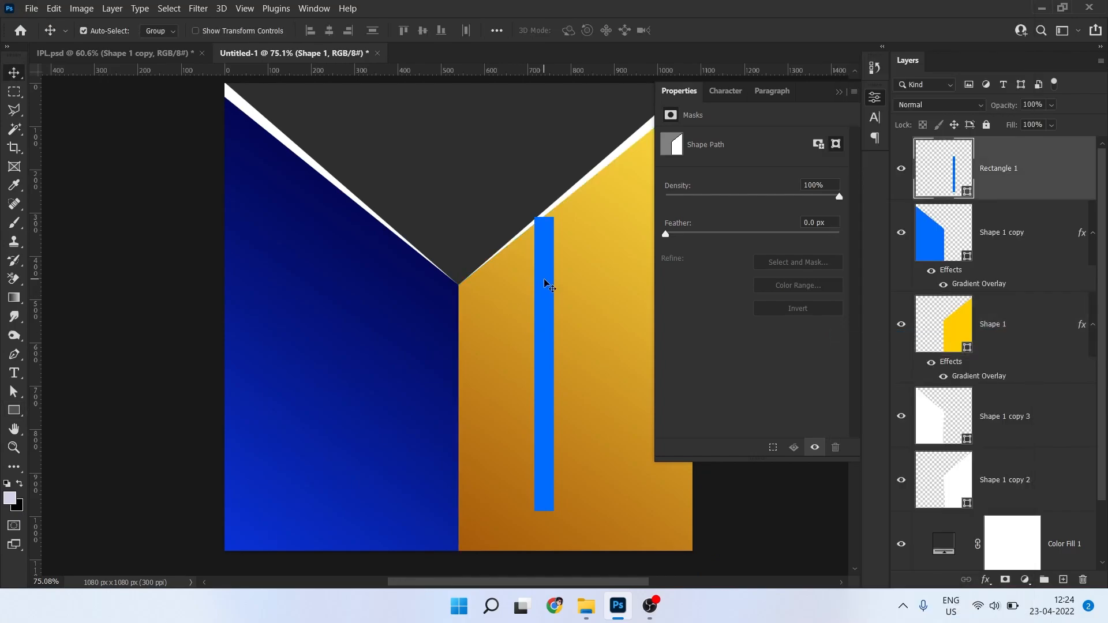
pyautogui.click(908, 169)
pyautogui.click(902, 168)
pyautogui.rightClick(1024, 169)
pyautogui.click(866, 347)
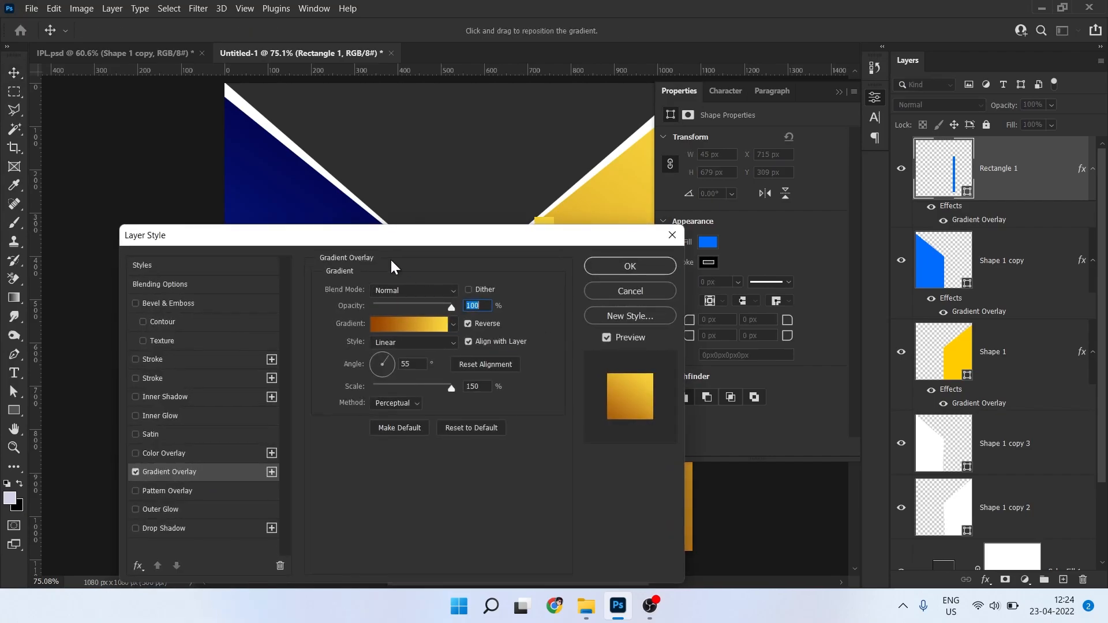
# Set the narrow rectangle's Gradient Overlay angle to 92°
pyautogui.moveTo(426, 243); pyautogui.dragTo(989, 222)
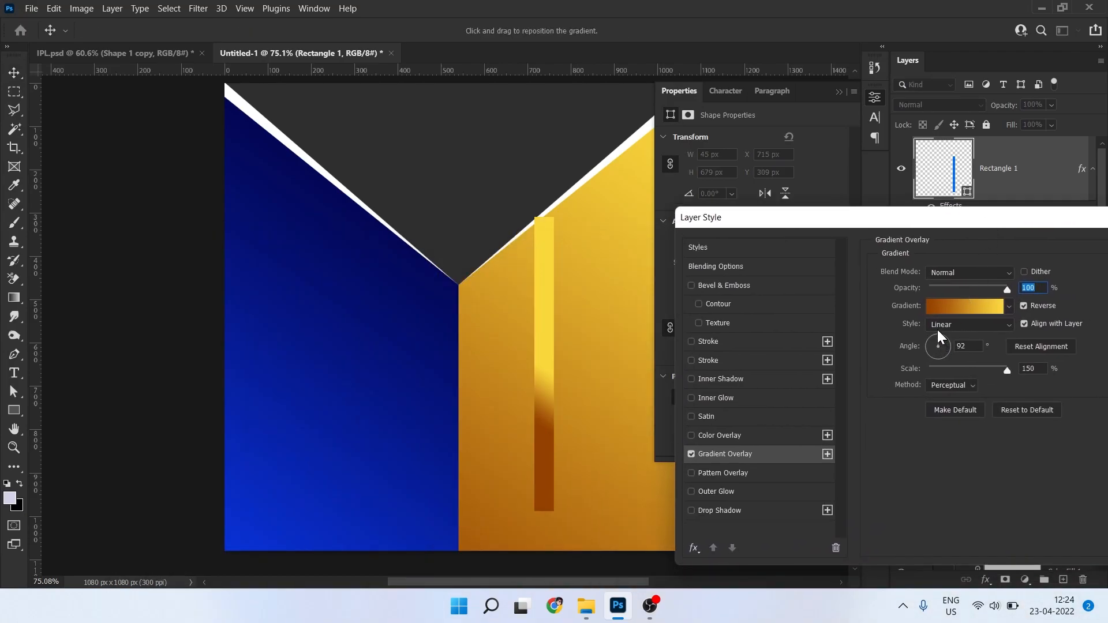
pyautogui.press('Tab')
pyautogui.moveTo(1073, 225); pyautogui.dragTo(905, 225)
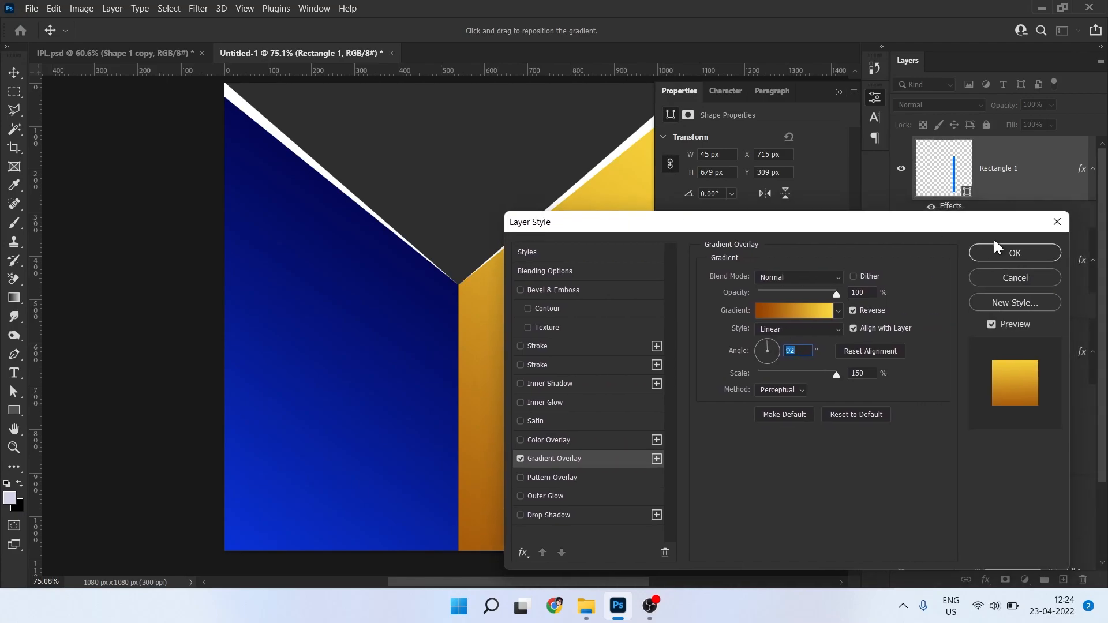
pyautogui.click(990, 254)
# Give the narrow rectangle a white 3 px stroke
pyautogui.moveTo(557, 297); pyautogui.dragTo(385, 337)
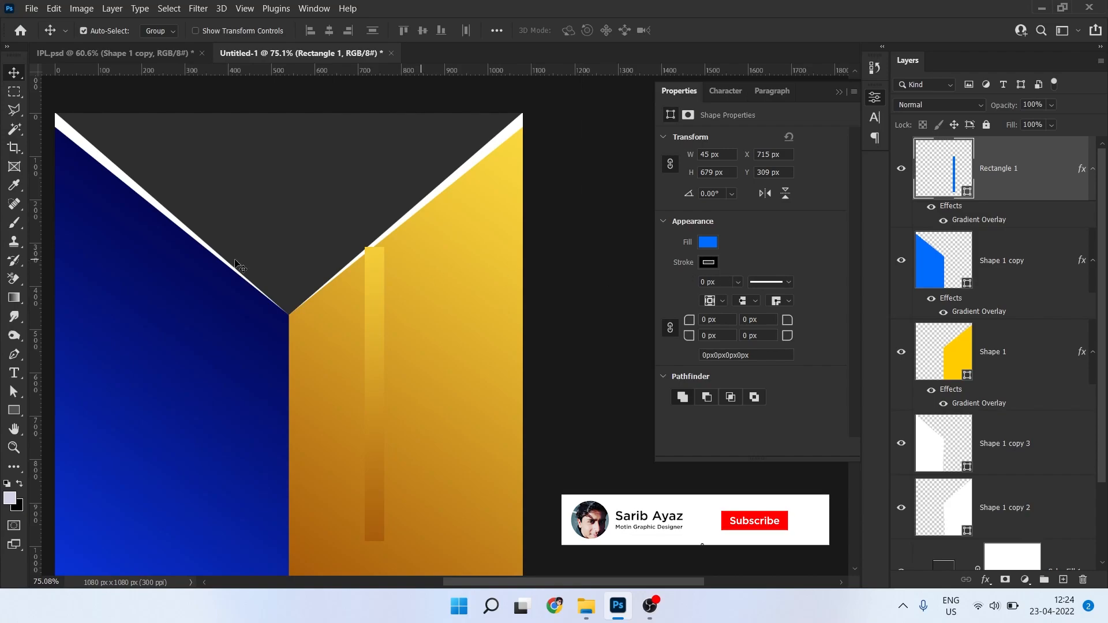
pyautogui.press('a')
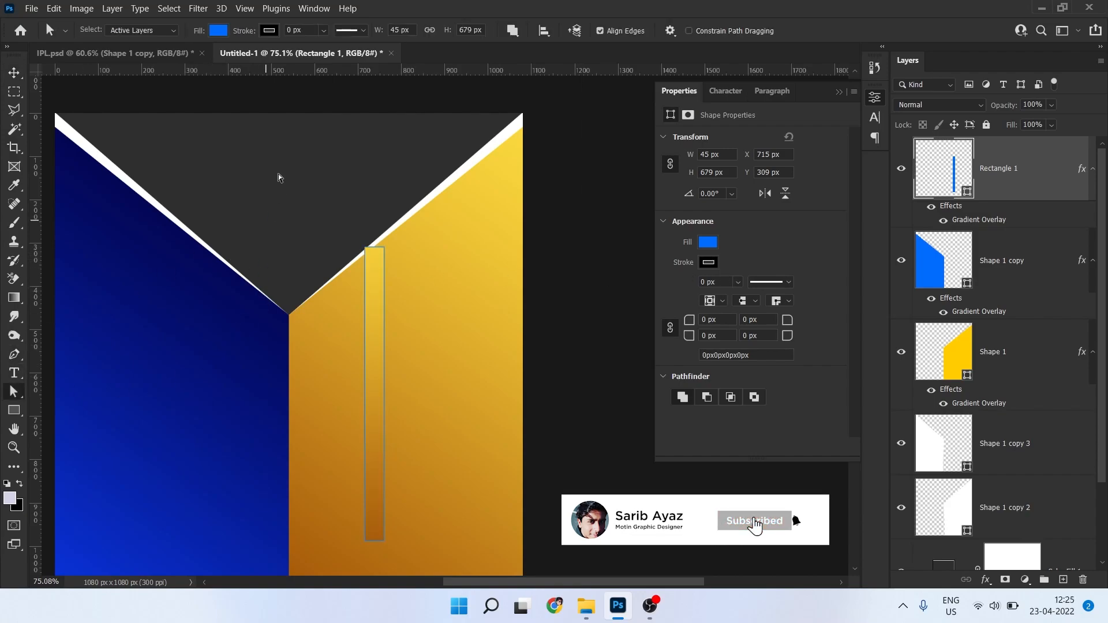
pyautogui.click(269, 32)
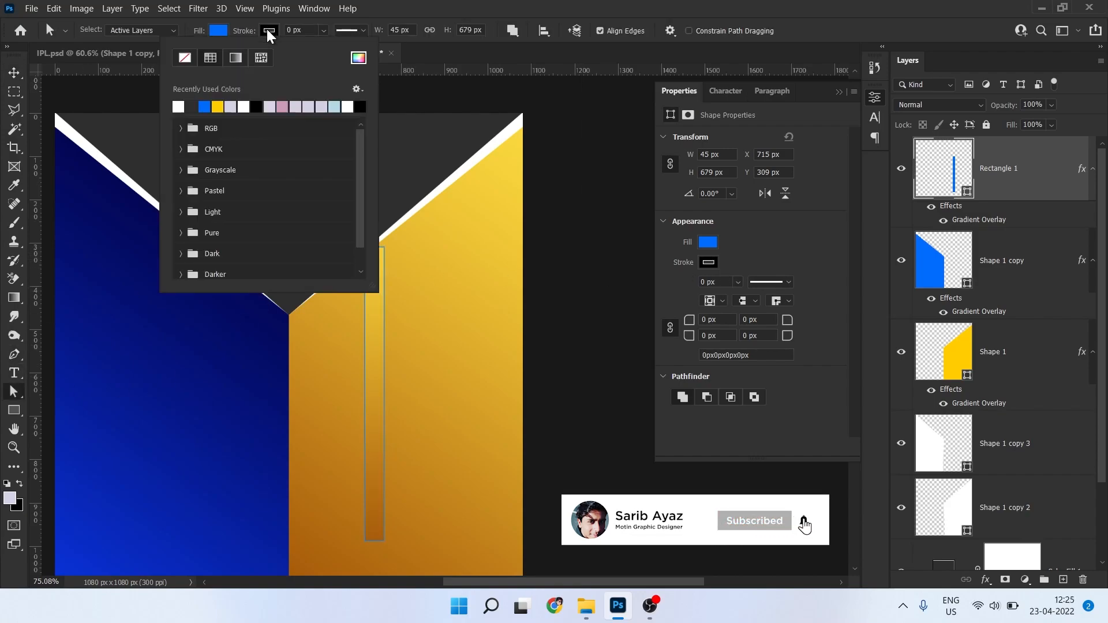
pyautogui.click(180, 105)
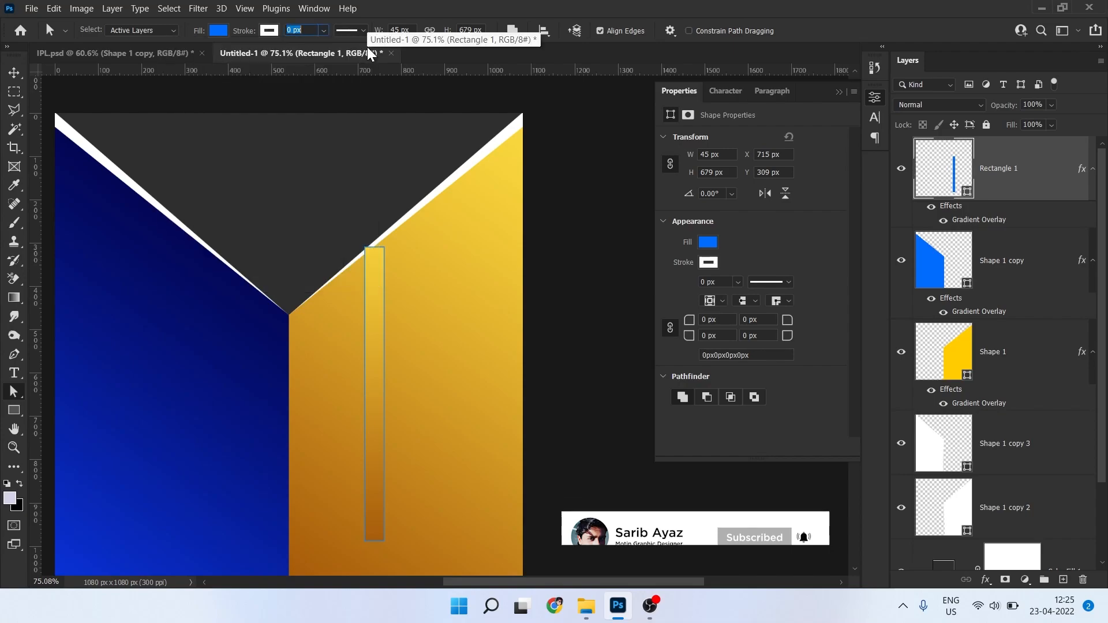
pyautogui.write('3')
pyautogui.press('Return')
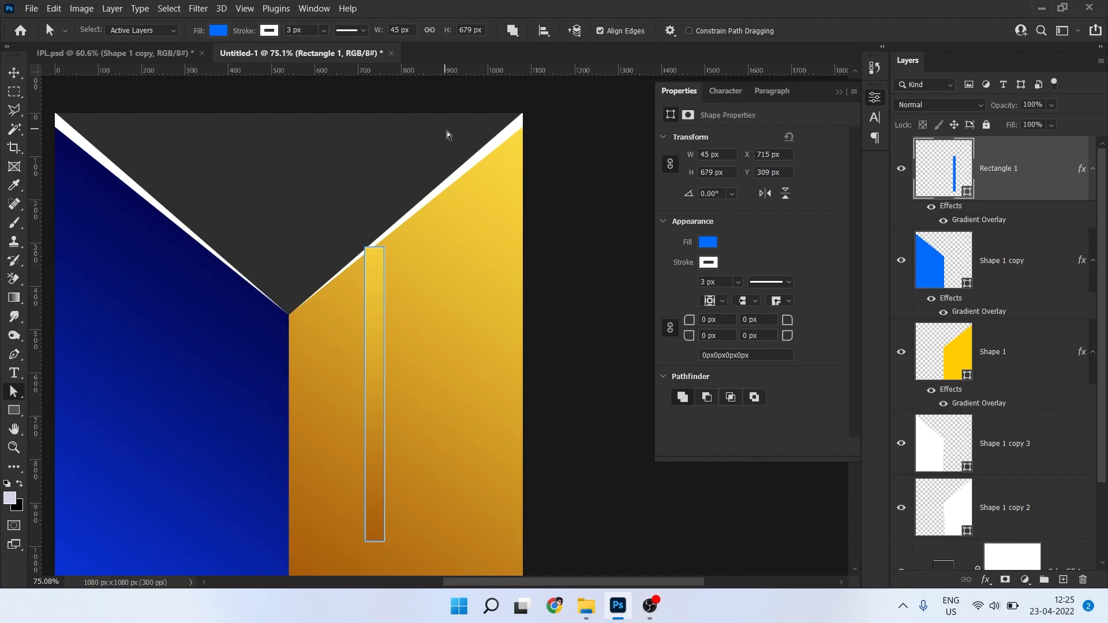
# Rotate the narrow rectangle by about 50° and place it diagonally across the yellow panel's upper part, running off its outer edge
pyautogui.press('v')
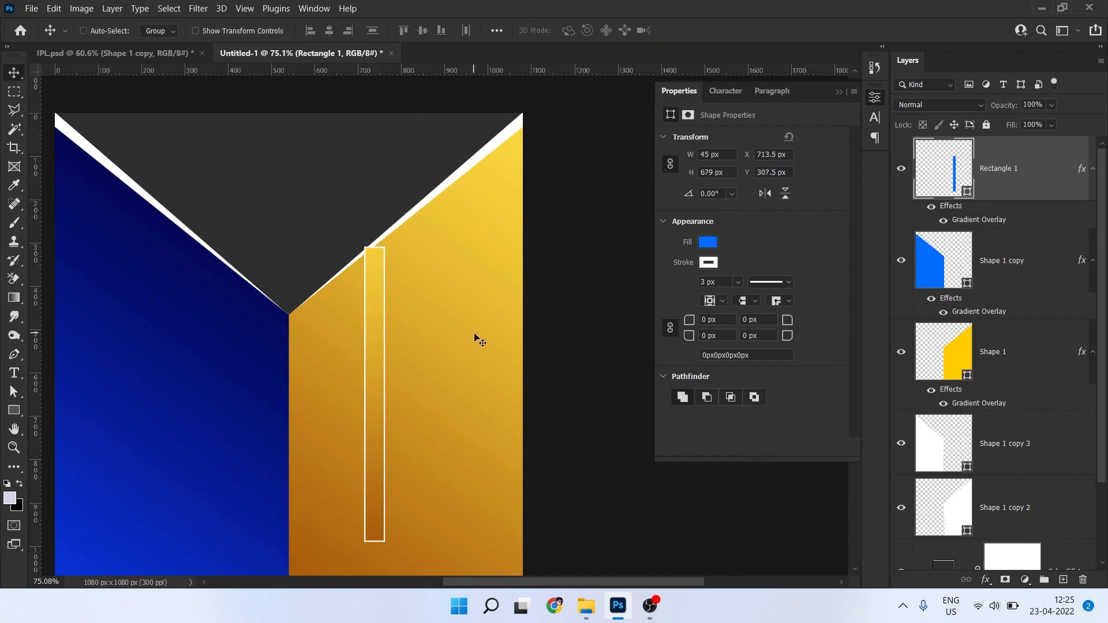
pyautogui.hotkey('ctrl', 't')
pyautogui.moveTo(409, 227); pyautogui.dragTo(463, 354)
pyautogui.moveTo(468, 311); pyautogui.dragTo(475, 178)
pyautogui.moveTo(527, 206); pyautogui.dragTo(527, 206)
pyautogui.press('Return')
pyautogui.moveTo(434, 331); pyautogui.dragTo(524, 331)
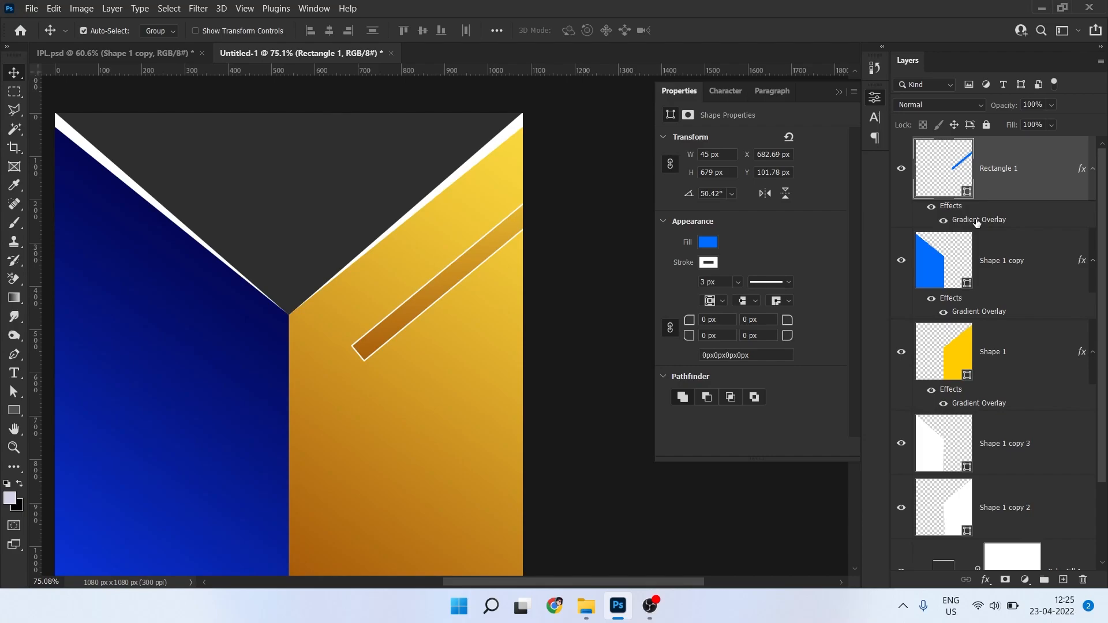
# Turn off Reverse in the diagonal bar's Gradient Overlay
pyautogui.doubleClick(976, 220)
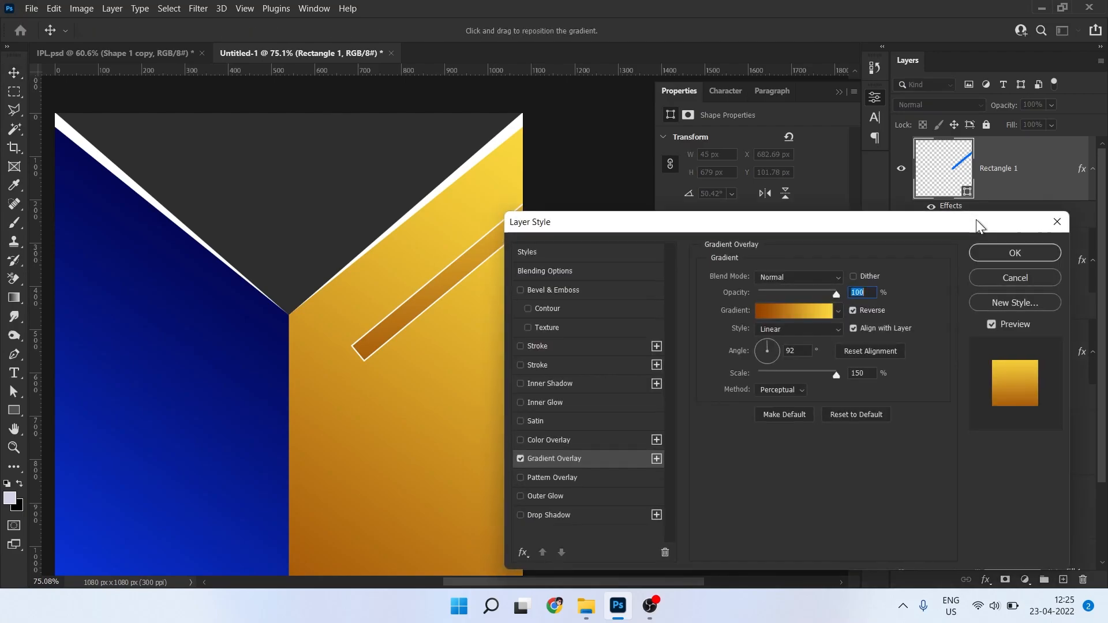
pyautogui.click(853, 311)
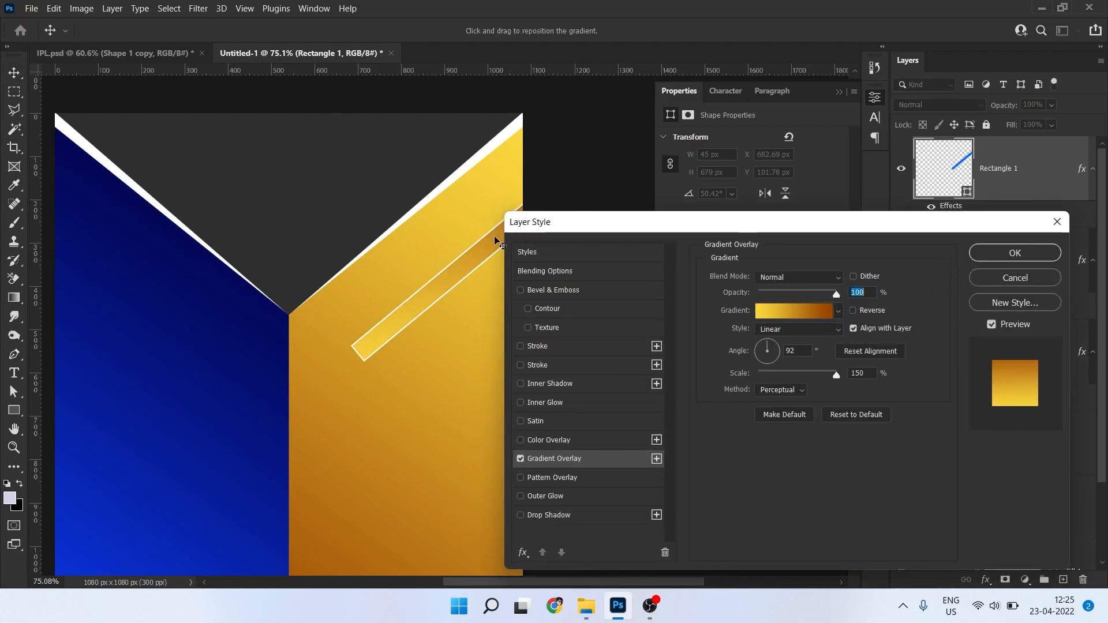
pyautogui.click(1015, 253)
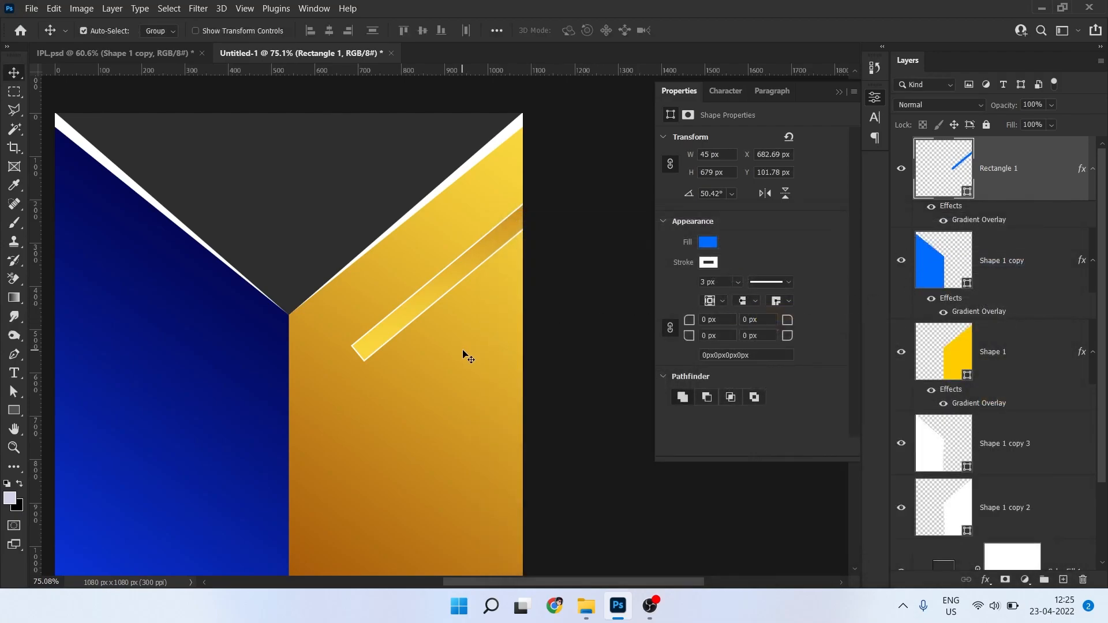
# Duplicate the diagonal bar and place the copy below it, mostly past the yellow panel's outer edge, keeping its Gradient Overlay settings
pyautogui.press('ctrl')
pyautogui.moveTo(470, 327); pyautogui.dragTo(574, 383)
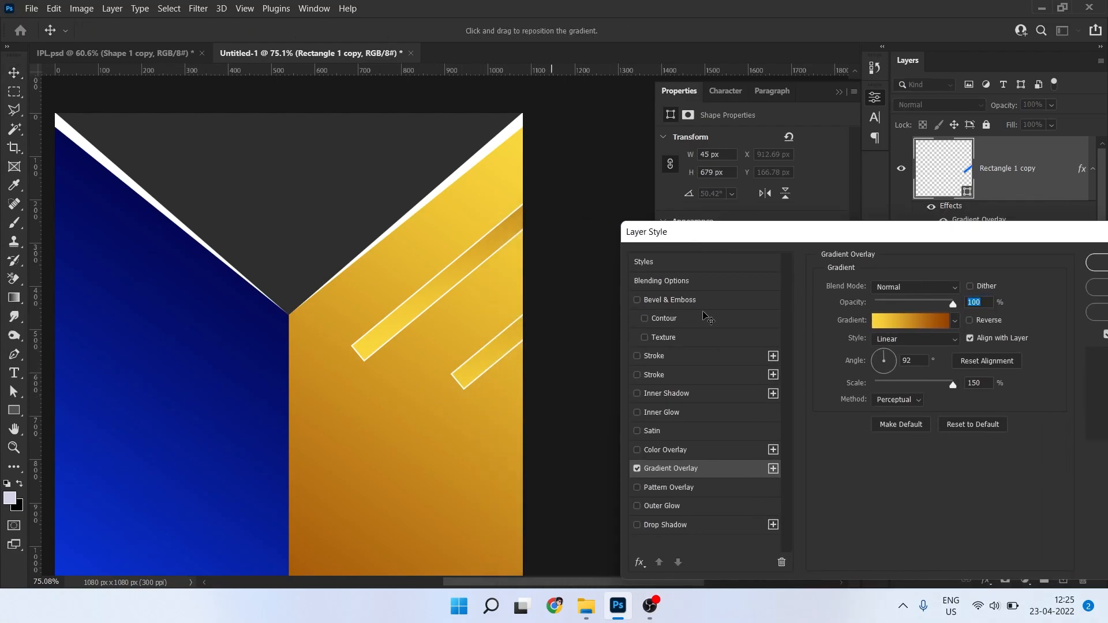
pyautogui.moveTo(892, 231); pyautogui.dragTo(811, 236)
pyautogui.click(1050, 269)
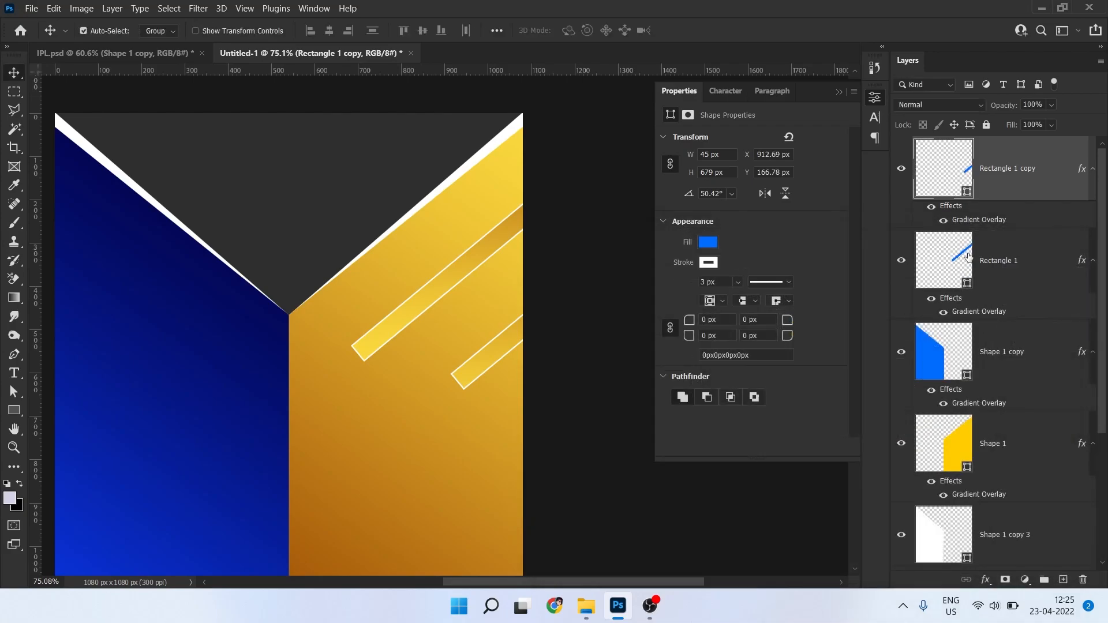
# Add a layer mask to the upper diagonal bar's layer, Rectangle 1
pyautogui.click(932, 285)
pyautogui.click(902, 261)
pyautogui.click(902, 261)
pyautogui.click(1006, 579)
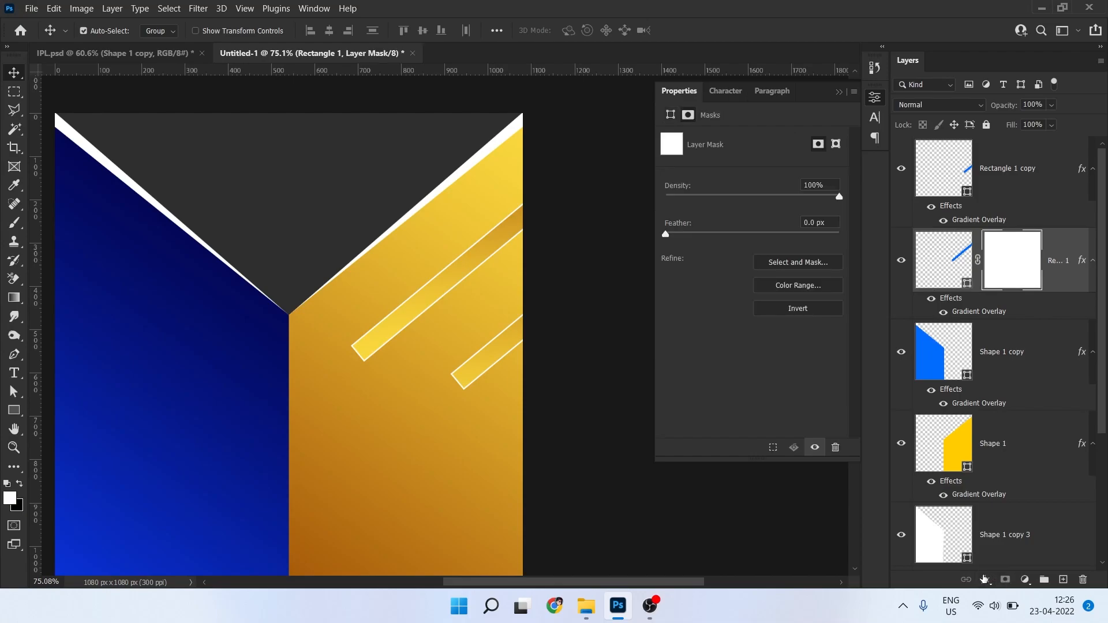
# Set up a soft round brush of about 224 px for painting on the mask
pyautogui.press('b')
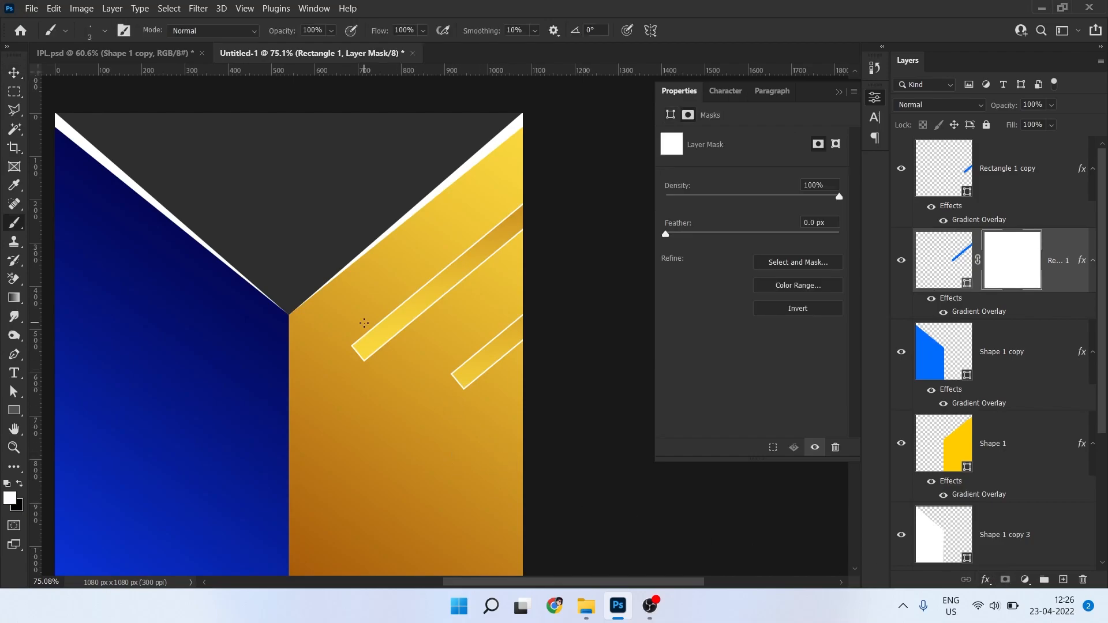
pyautogui.rightClick(355, 360)
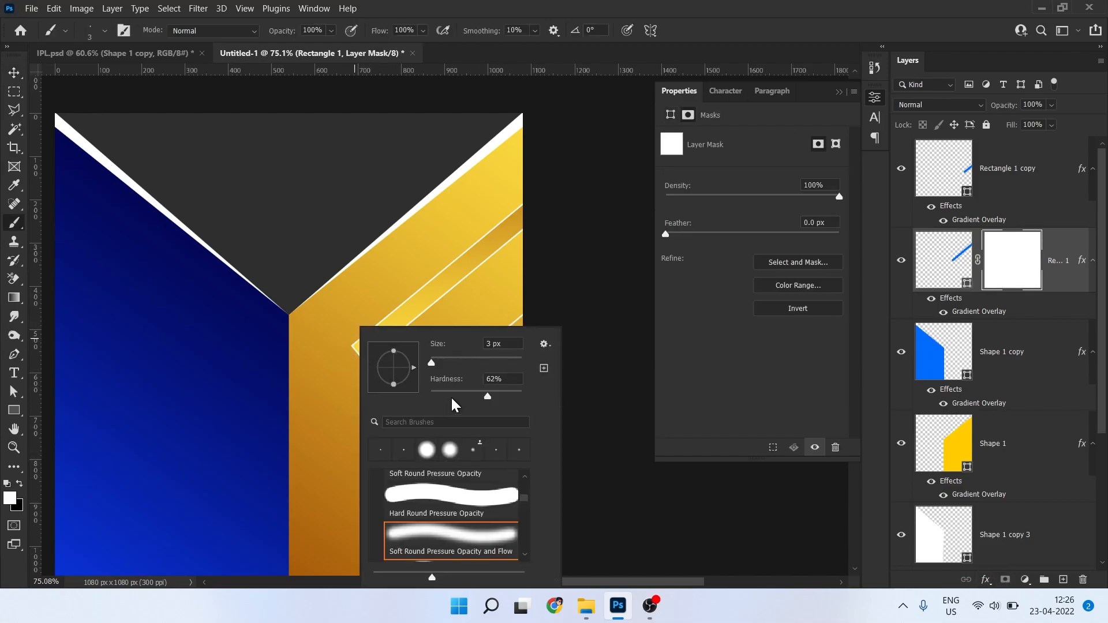
pyautogui.moveTo(432, 363); pyautogui.dragTo(437, 362)
pyautogui.moveTo(235, 321)
pyautogui.mouseDown()
pyautogui.moveTo(282, 345)
pyautogui.moveTo(356, 310)
pyautogui.mouseUp()
pyautogui.rightClick(351, 307)
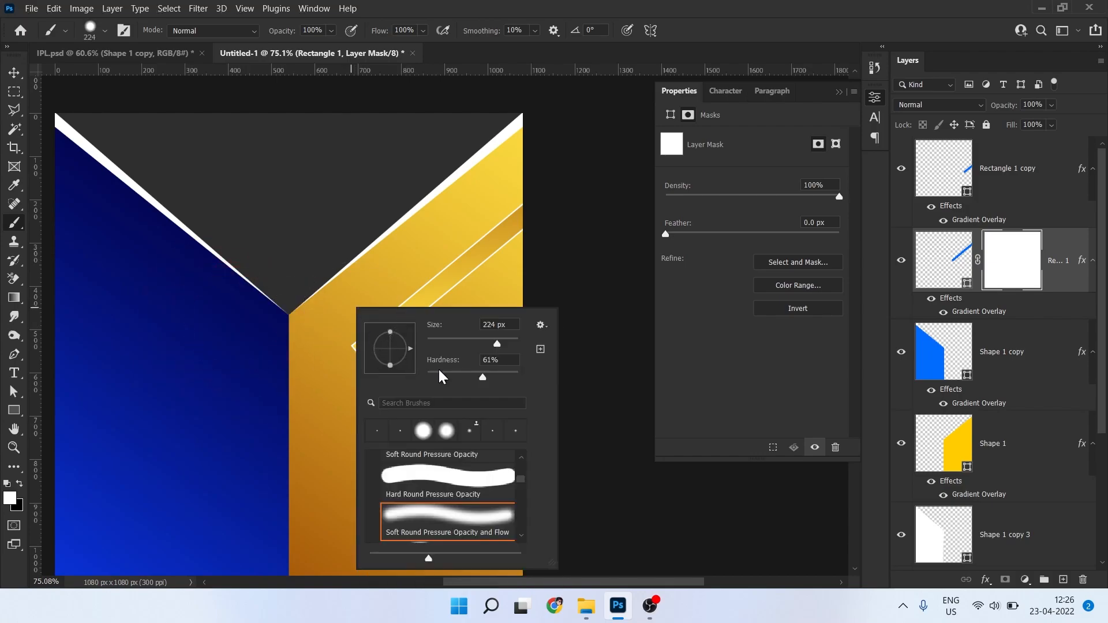
# Enlarge the brush to about 803 px and paint black on the Rectangle 1 mask to fade out the bar's lower end
pyautogui.click(1022, 284)
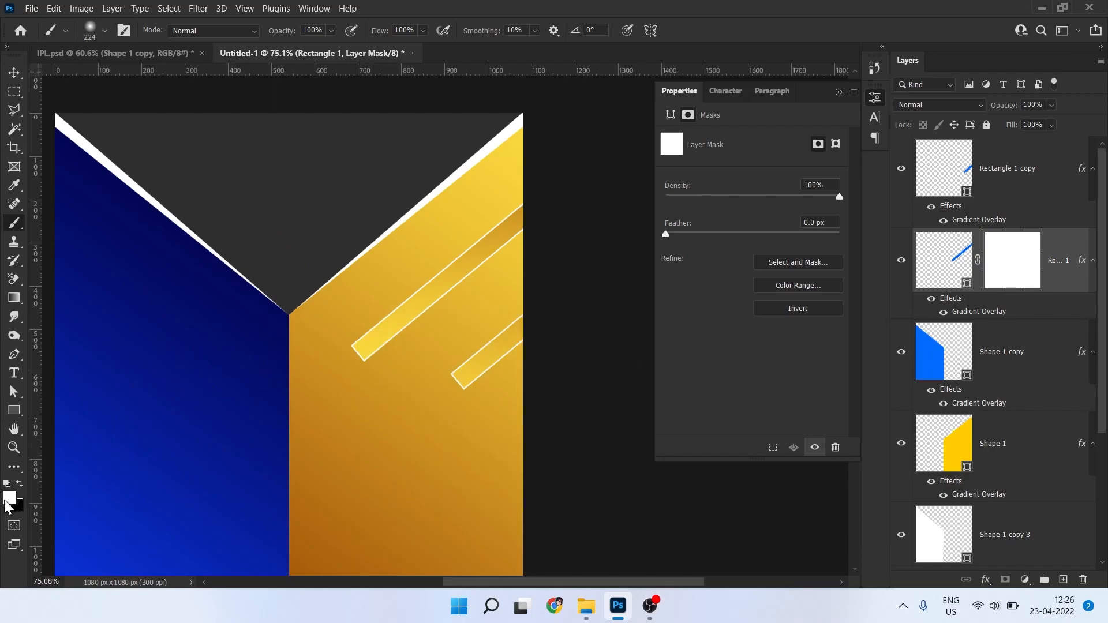
pyautogui.click(19, 485)
pyautogui.moveTo(357, 355); pyautogui.dragTo(461, 356)
pyautogui.moveTo(256, 411)
pyautogui.mouseDown()
pyautogui.moveTo(226, 400)
pyautogui.moveTo(264, 475)
pyautogui.moveTo(249, 419)
pyautogui.moveTo(223, 483)
pyautogui.mouseUp()
pyautogui.moveTo(301, 414); pyautogui.dragTo(280, 406)
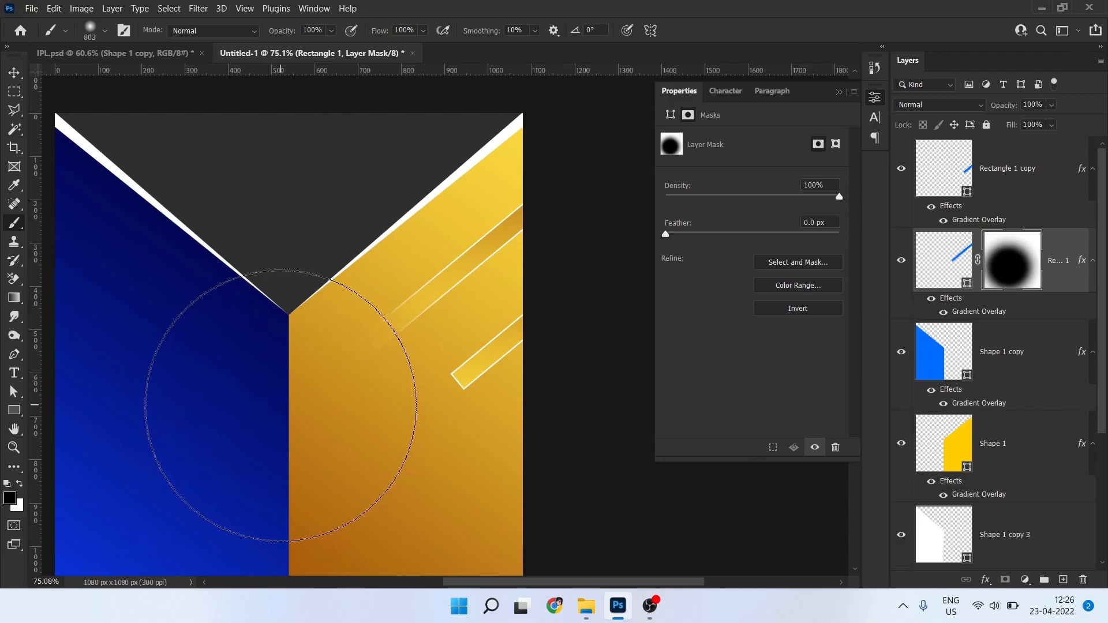
# Add a layer mask to Rectangle 1 copy and paint it black to fade out the lower bar's inner end
pyautogui.moveTo(449, 414); pyautogui.dragTo(451, 373)
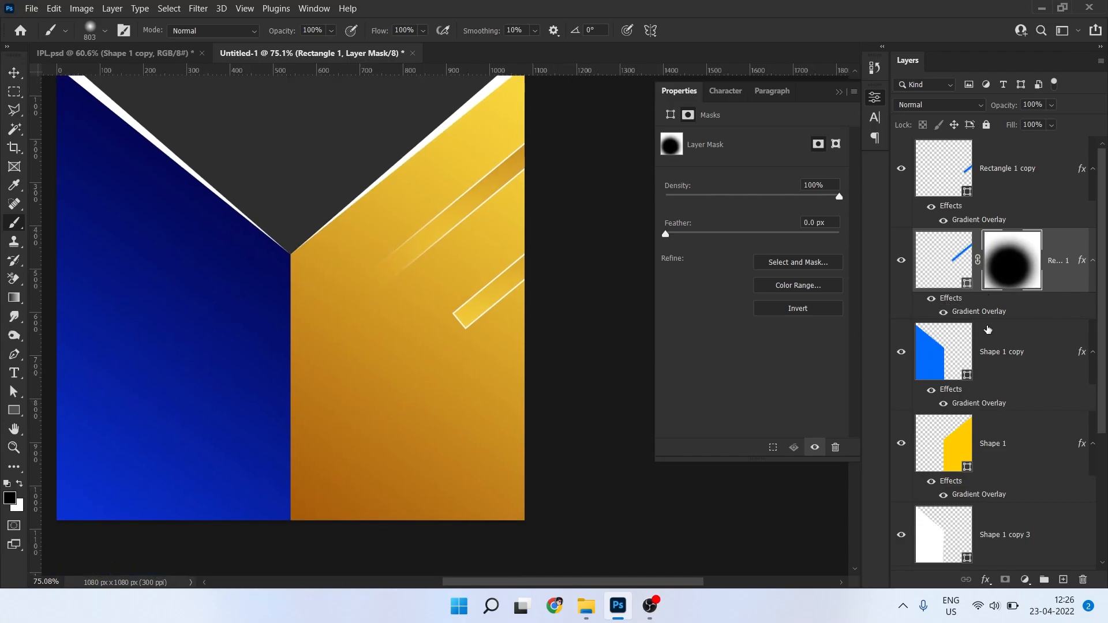
pyautogui.click(997, 355)
pyautogui.click(947, 165)
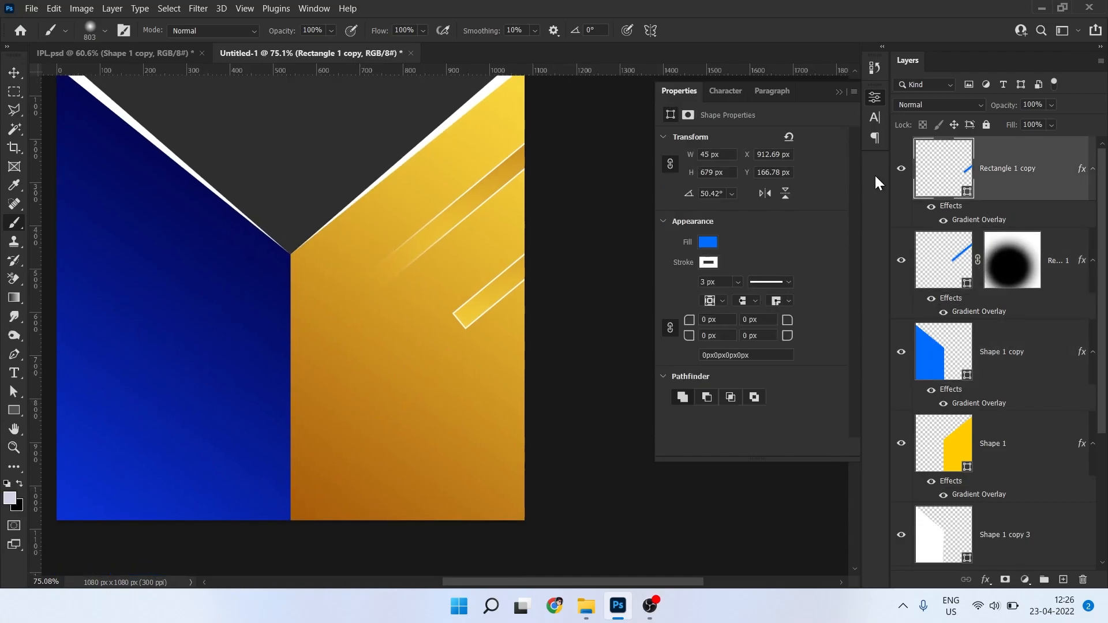
pyautogui.click(900, 171)
pyautogui.click(1005, 580)
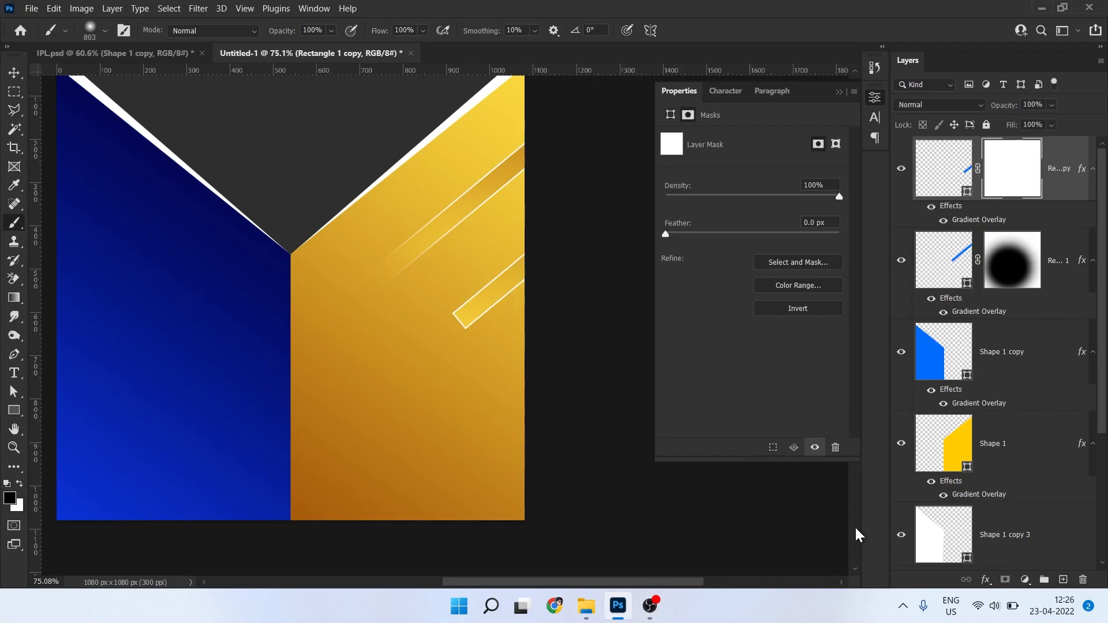
pyautogui.moveTo(383, 371); pyautogui.dragTo(382, 386)
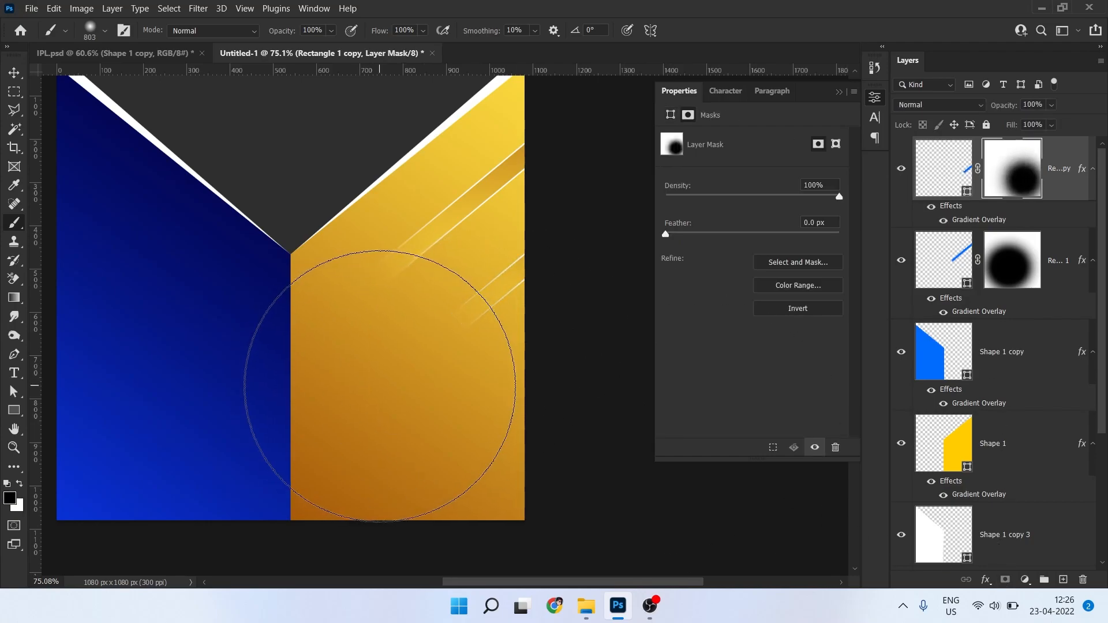
# Duplicate both masked diagonal bars together
pyautogui.scroll(-3, 326, 397)
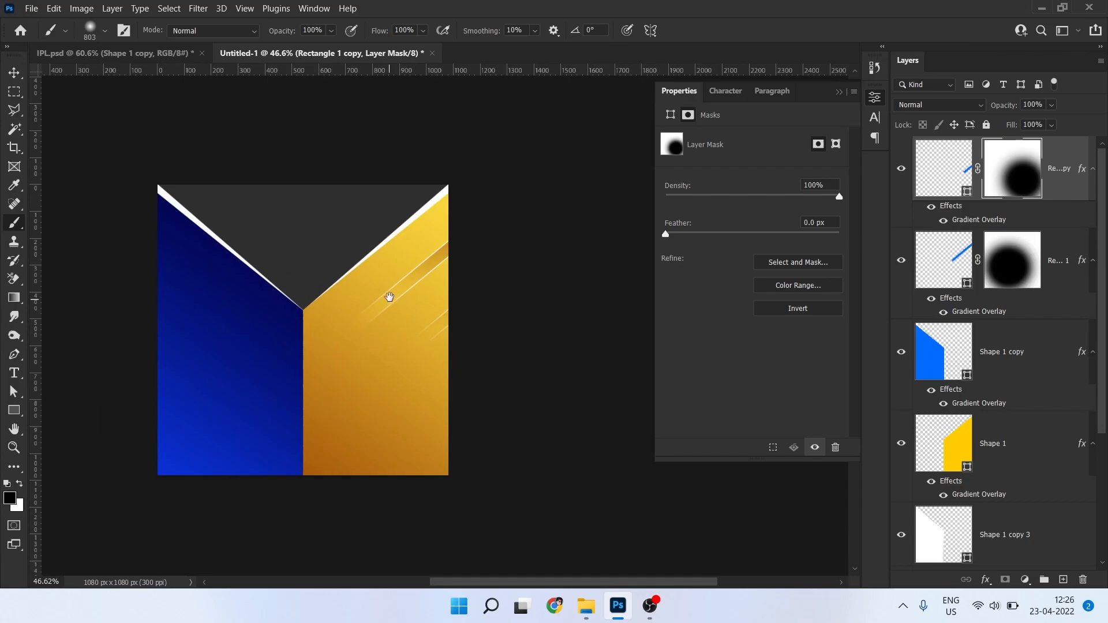
pyautogui.moveTo(386, 297); pyautogui.dragTo(458, 312)
pyautogui.press('v')
pyautogui.scroll(2, 406, 321)
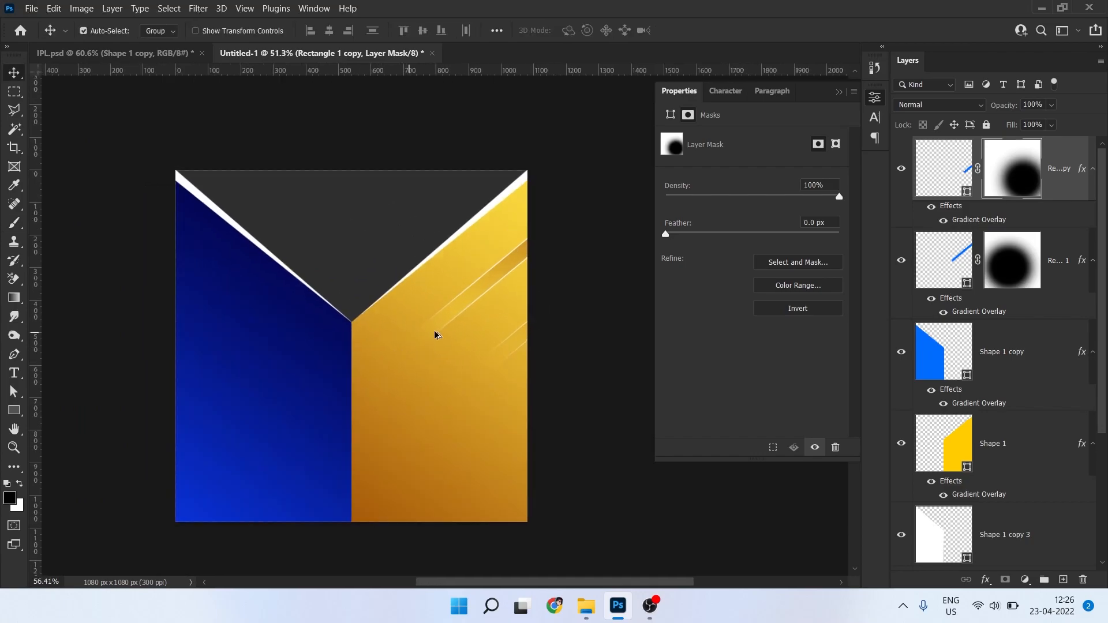
pyautogui.click(1081, 260)
pyautogui.keyDown('shift'); pyautogui.click(1067, 178); pyautogui.keyUp('shift')
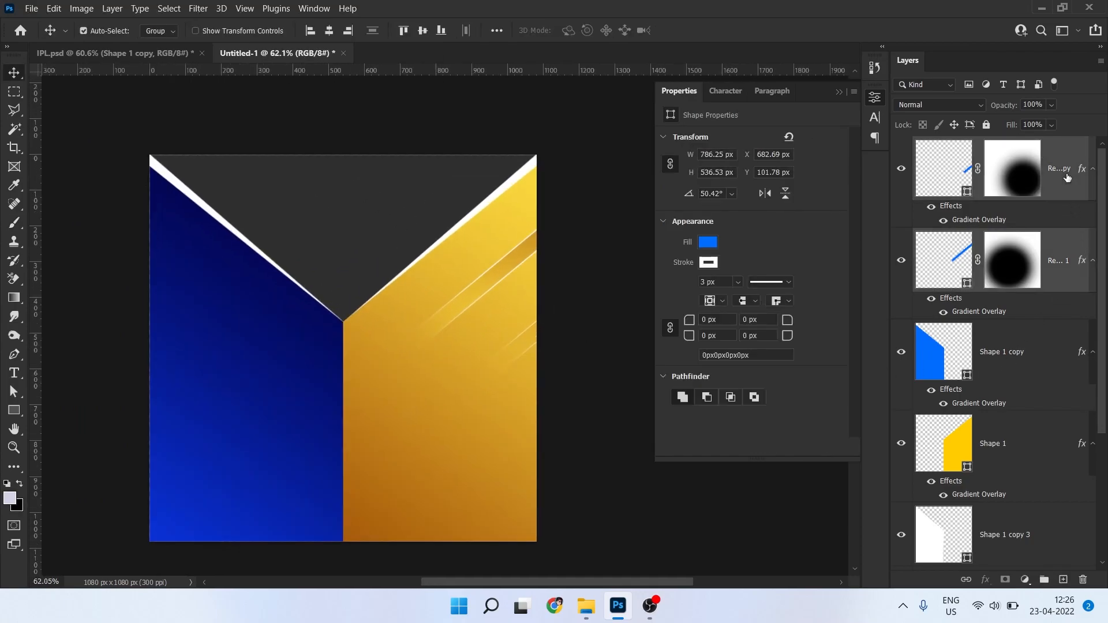
pyautogui.hotkey('ctrl', 'j')
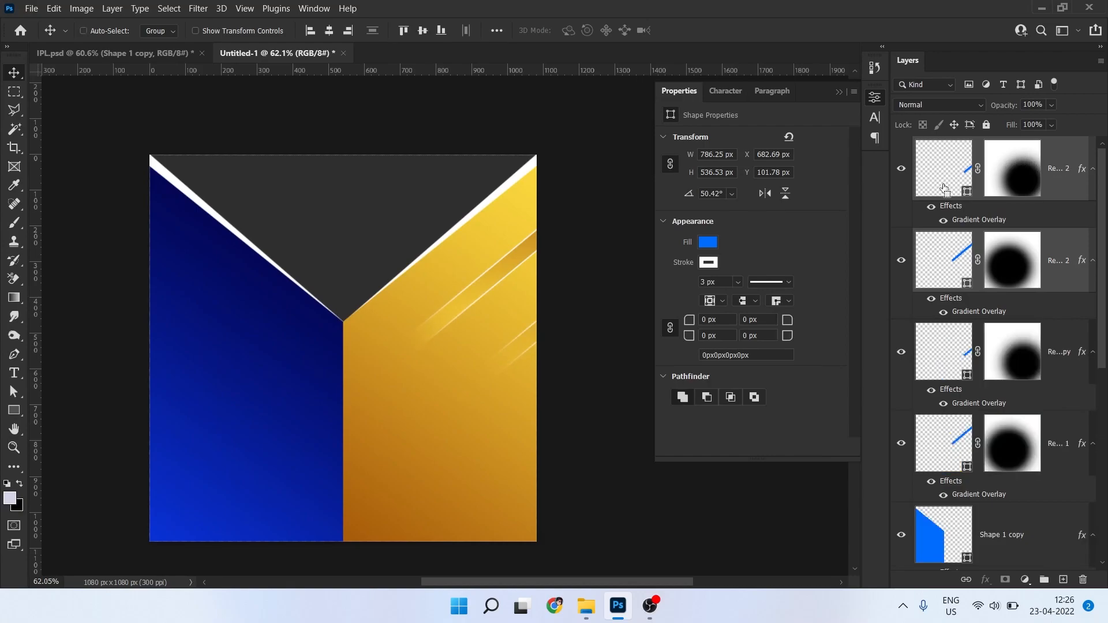
# Flip the duplicated bars horizontally and move them to the mirrored position on the blue panel
pyautogui.hotkey('ctrl', 't')
pyautogui.rightClick(501, 347)
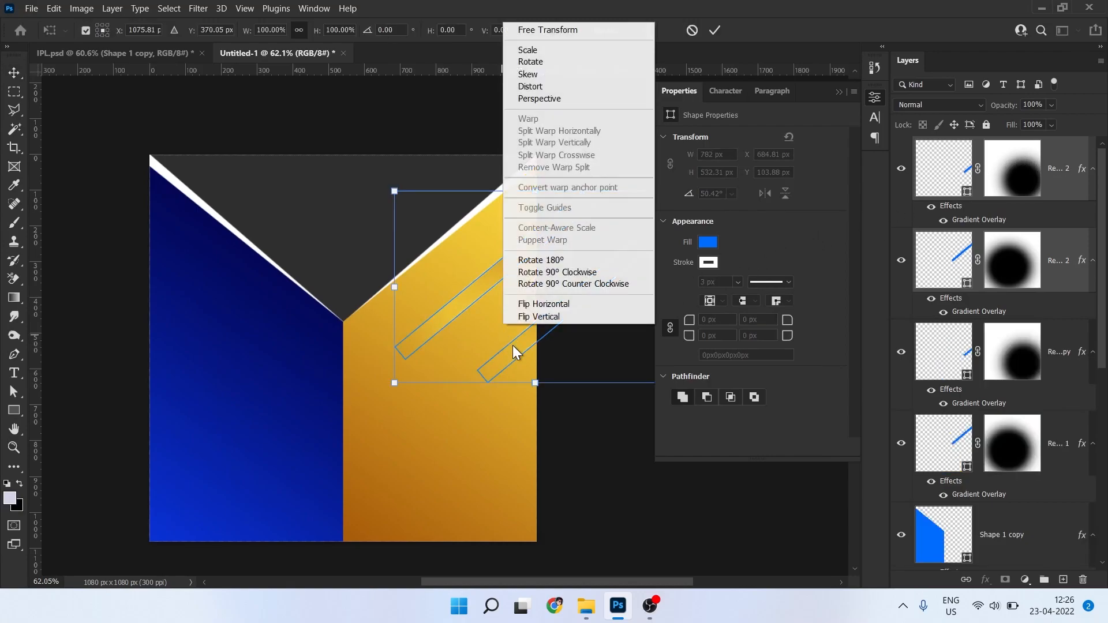
pyautogui.click(563, 301)
pyautogui.moveTo(489, 321); pyautogui.dragTo(218, 342)
pyautogui.press('Return')
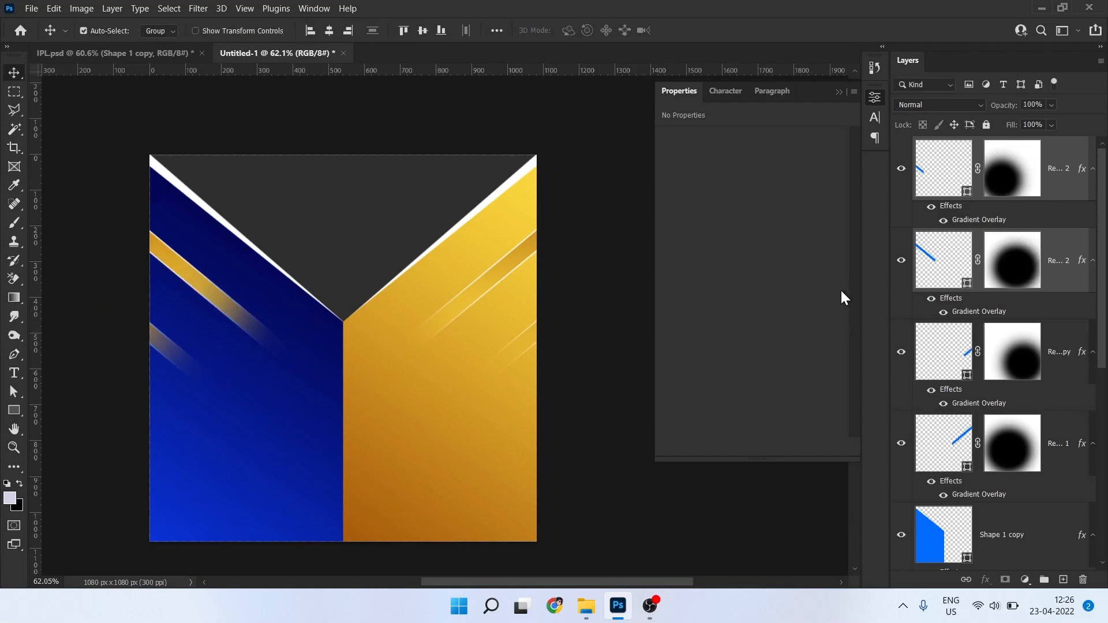
# Copy the layer style of Shape 1 copy and paste it onto the upper diagonal bar on the blue panel
pyautogui.click(250, 477)
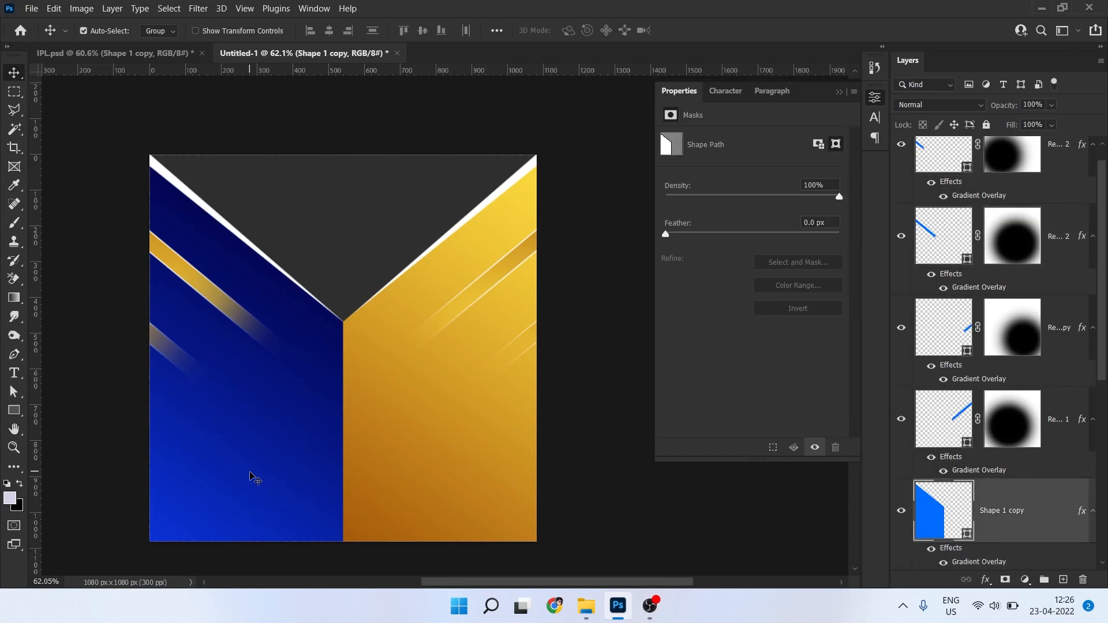
pyautogui.click(903, 514)
pyautogui.click(903, 514)
pyautogui.rightClick(1013, 515)
pyautogui.click(859, 335)
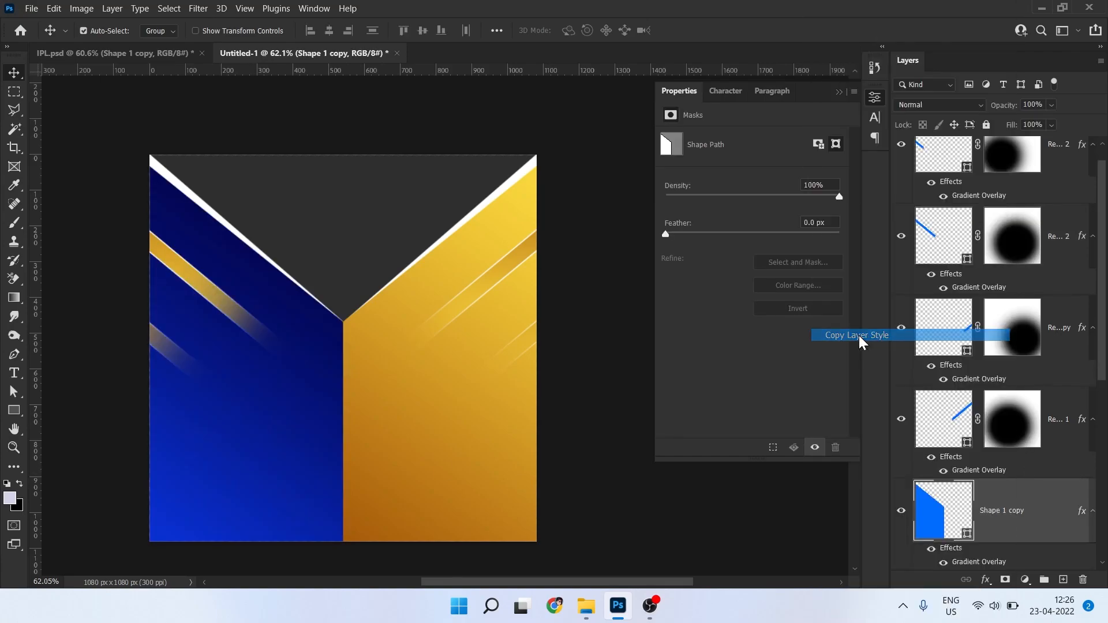
pyautogui.click(197, 280)
pyautogui.click(896, 247)
pyautogui.rightClick(1068, 245)
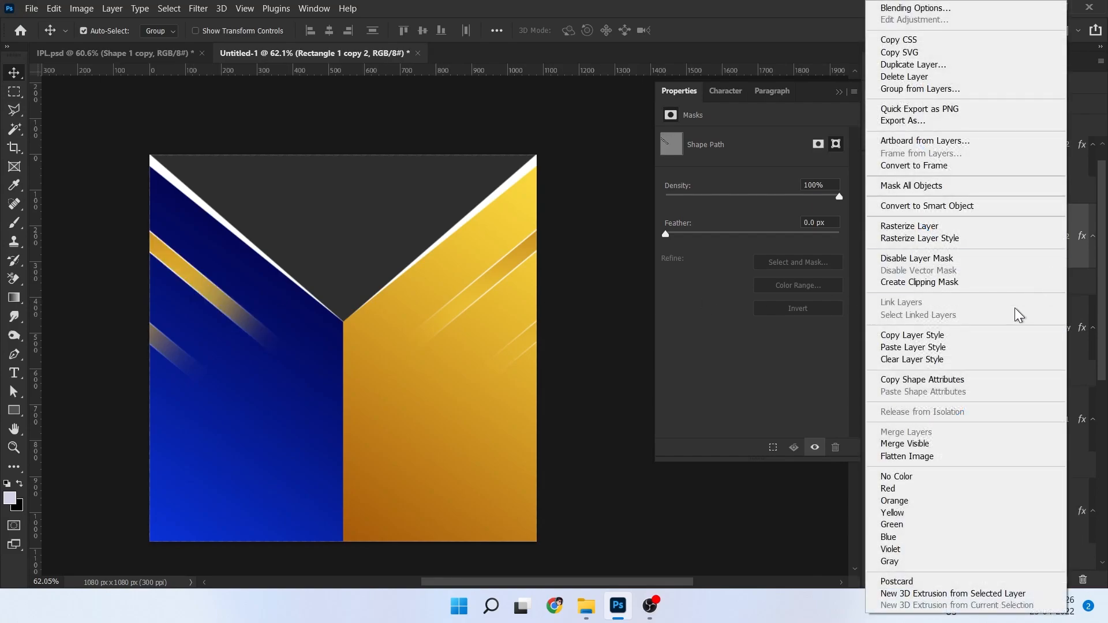
pyautogui.click(918, 345)
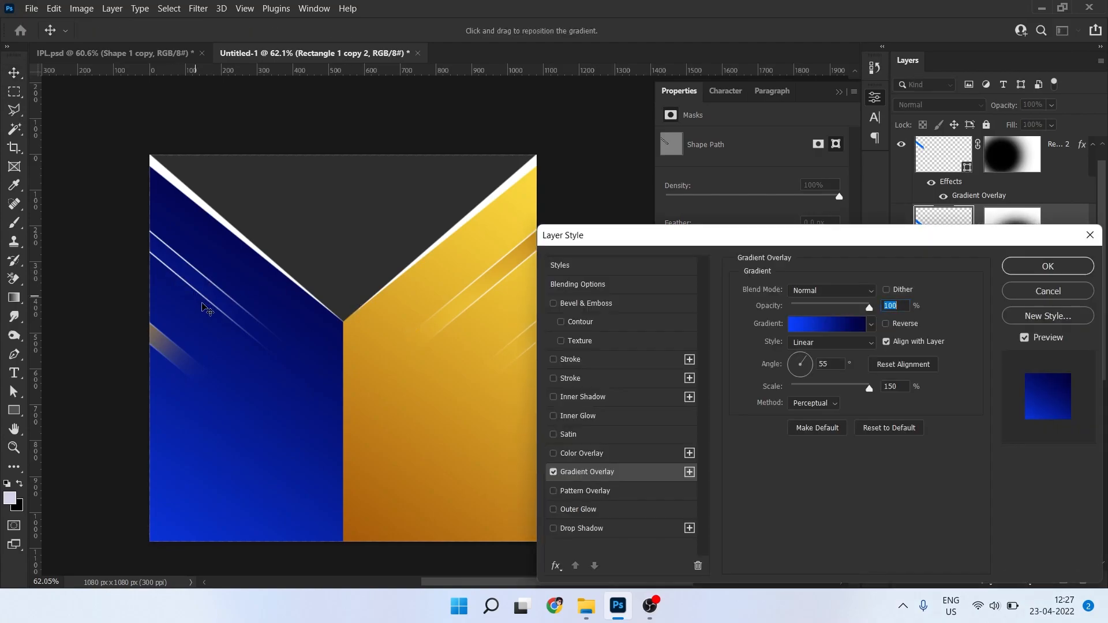
# Set the upper blue bar's Gradient Overlay angle to 78° and reverse the gradient
pyautogui.moveTo(165, 259); pyautogui.dragTo(199, 288)
pyautogui.moveTo(799, 365); pyautogui.dragTo(804, 353)
pyautogui.moveTo(196, 278); pyautogui.dragTo(196, 279)
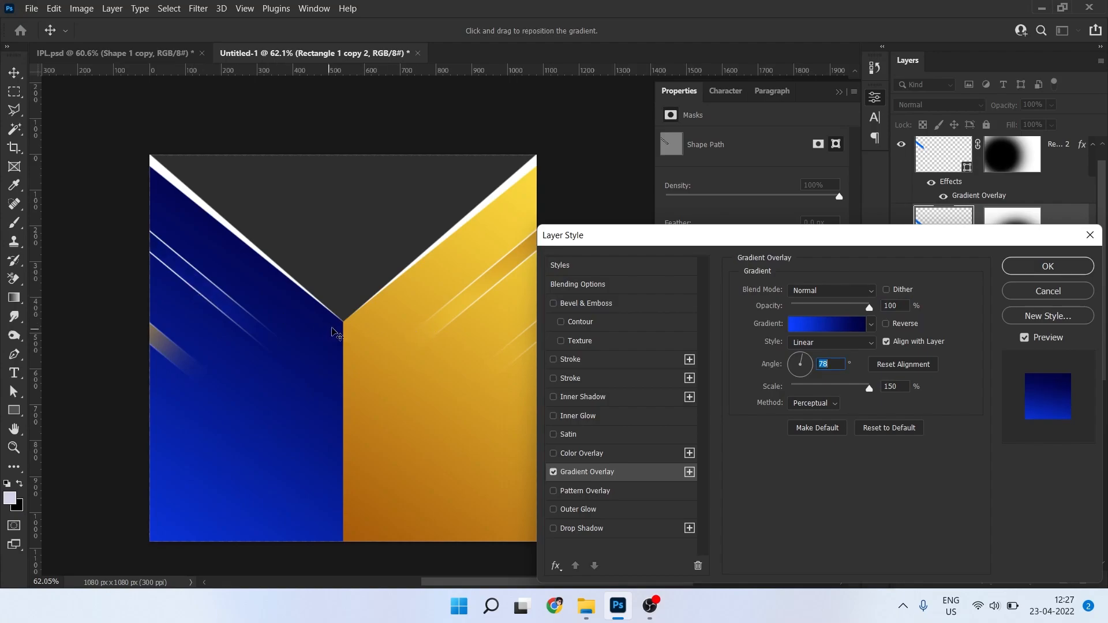
pyautogui.click(888, 324)
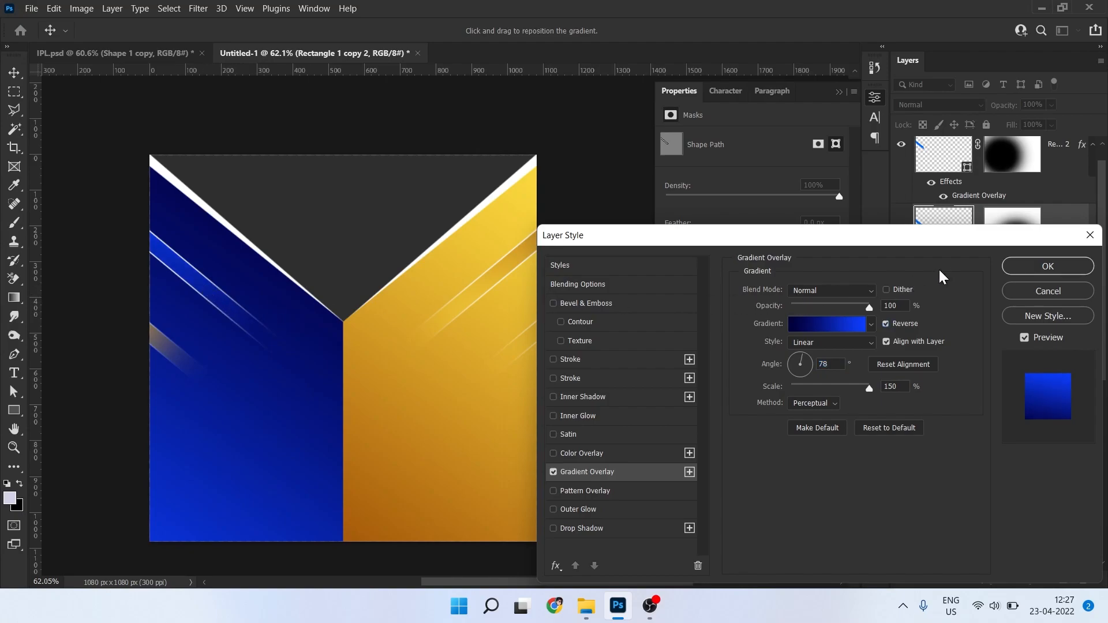
pyautogui.click(1042, 272)
pyautogui.moveTo(257, 333); pyautogui.dragTo(211, 295)
pyautogui.hotkey('ctrl', 'z')
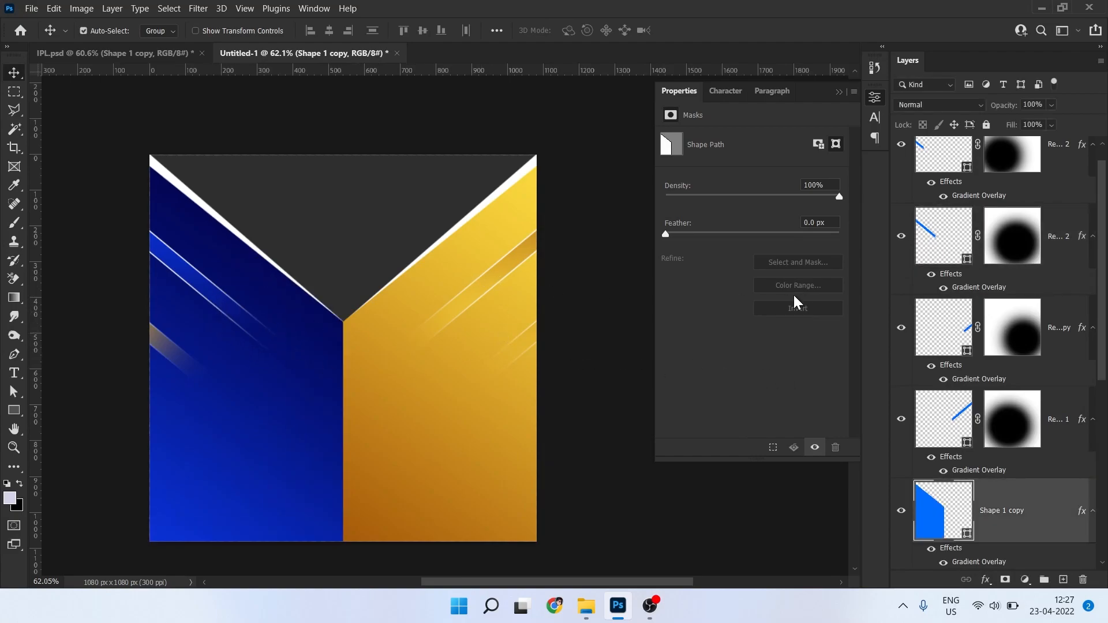
# Paste the copied layer style onto the lower diagonal bar on the blue panel
pyautogui.scroll(-3, 977, 513)
pyautogui.scroll(3, 978, 489)
pyautogui.click(164, 346)
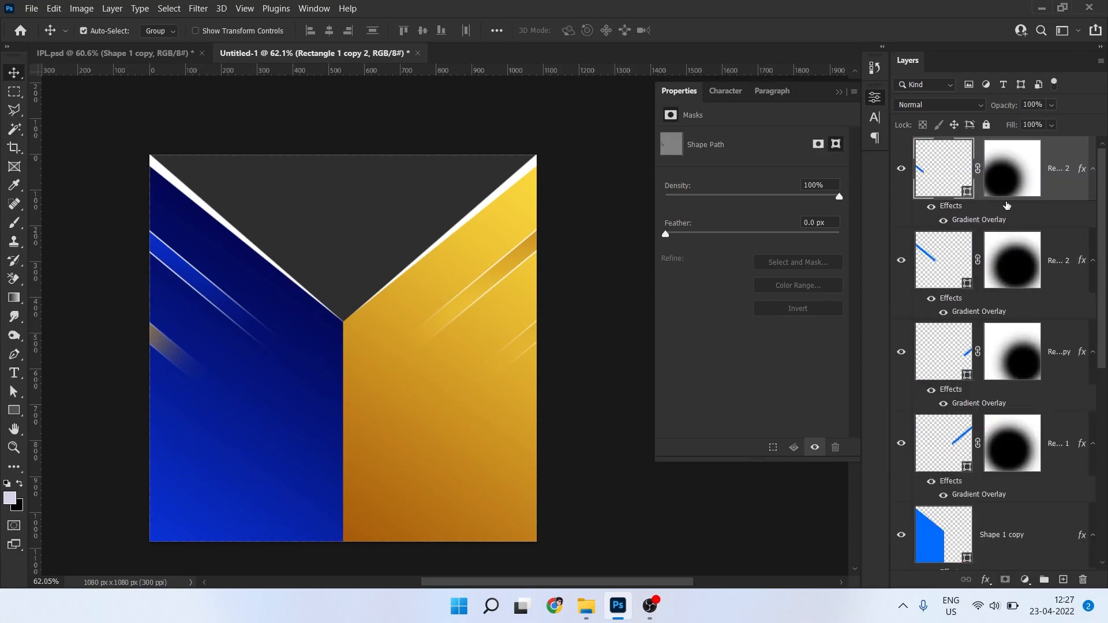
pyautogui.rightClick(1076, 178)
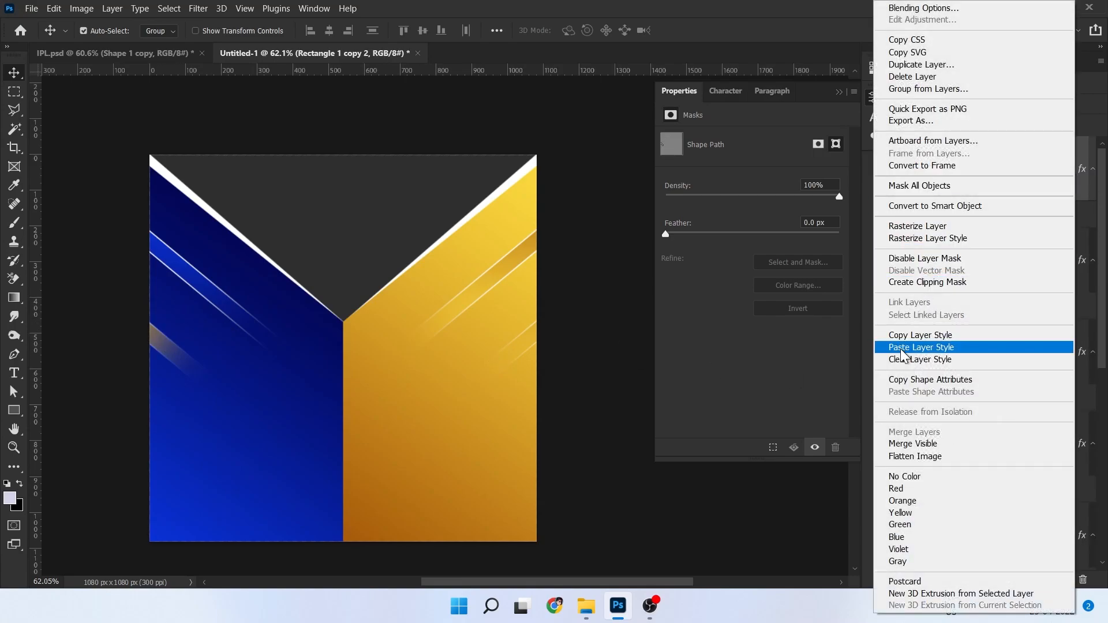
pyautogui.click(943, 347)
pyautogui.scroll(-2, 411, 379)
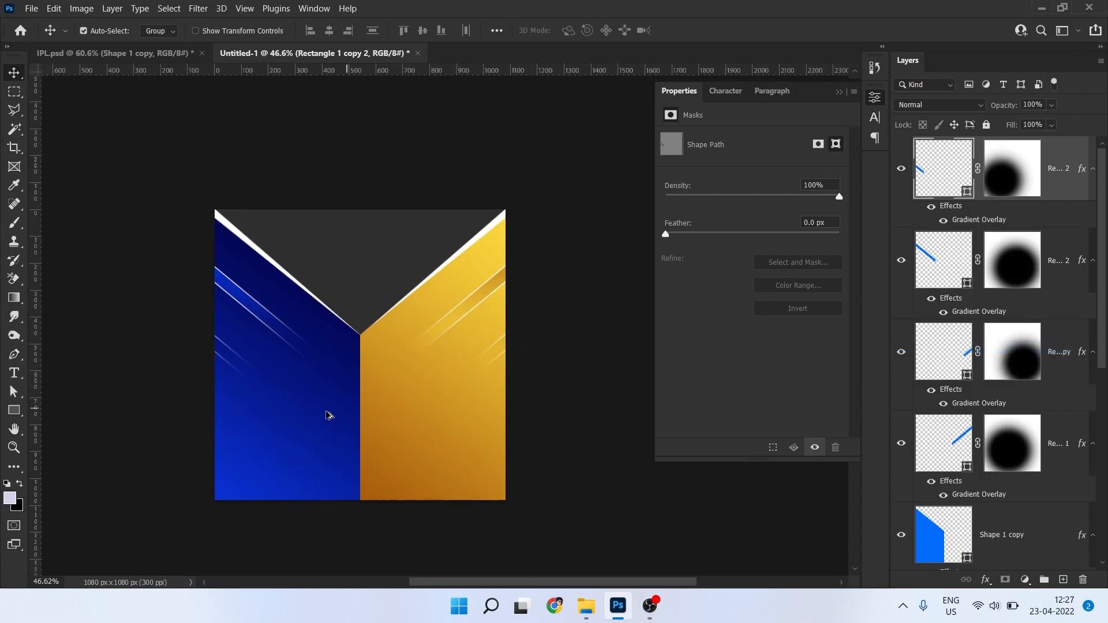
pyautogui.scroll(2, 387, 440)
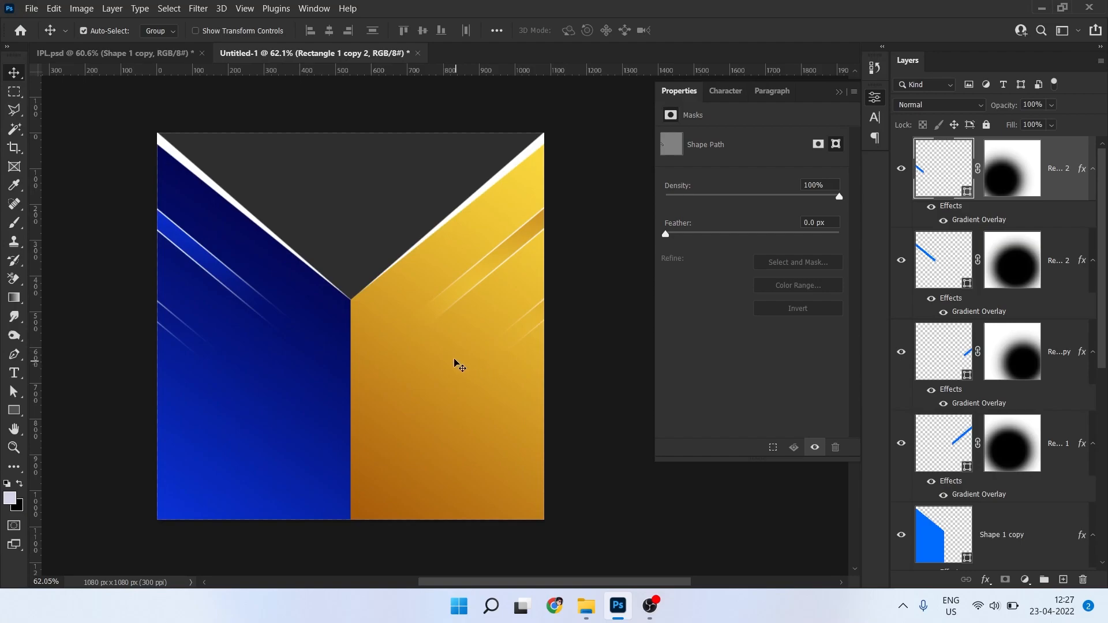
# Examine the bars and dotted texture in the reference IPL.psd, then return to Untitled-1
pyautogui.click(178, 54)
pyautogui.scroll(5, 340, 215)
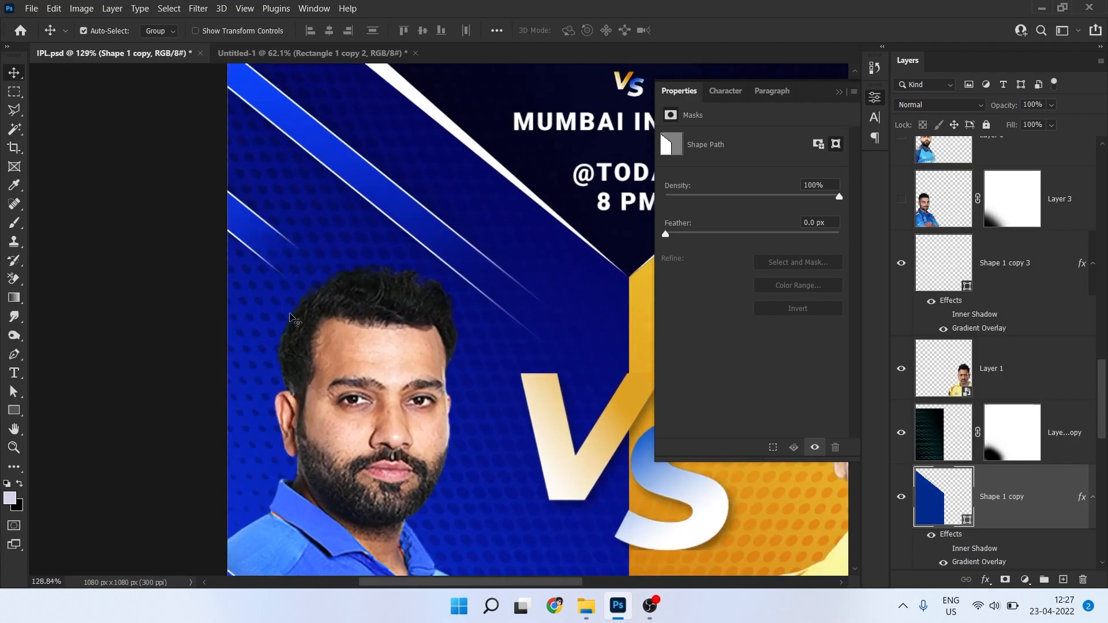
pyautogui.click(289, 52)
pyautogui.scroll(-2, 468, 306)
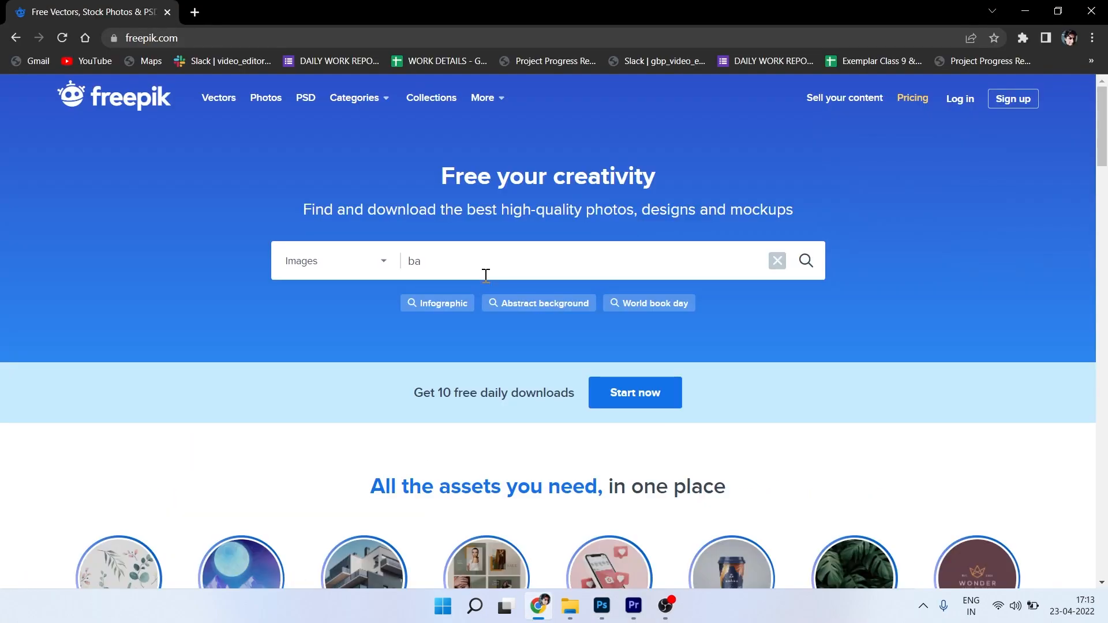
# Search Freepik for "background" images and browse the results for a suitable texture
pyautogui.moveTo(486, 274); pyautogui.dragTo(290, 281)
pyautogui.write('backg')
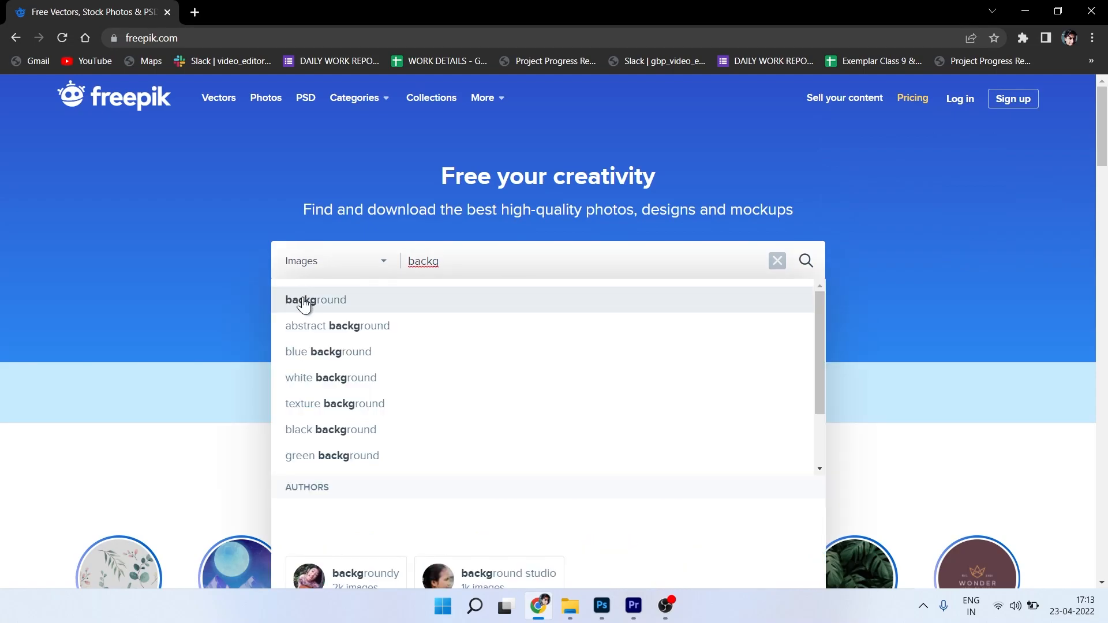
pyautogui.click(292, 300)
pyautogui.scroll(-5, 705, 352)
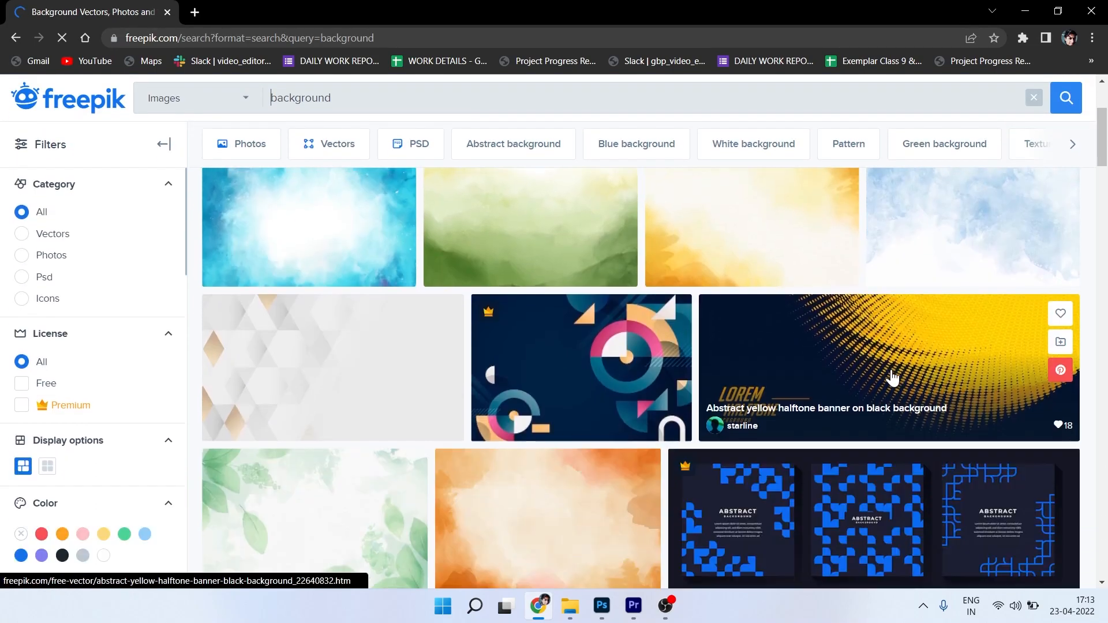
pyautogui.scroll(-15, 439, 360)
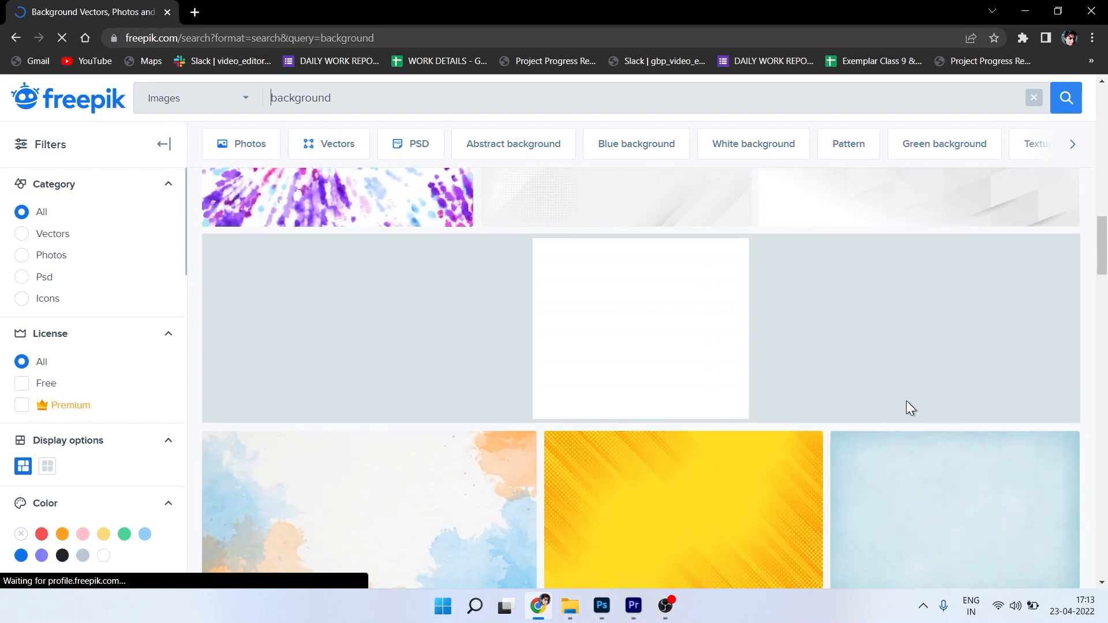
pyautogui.scroll(-12, 542, 392)
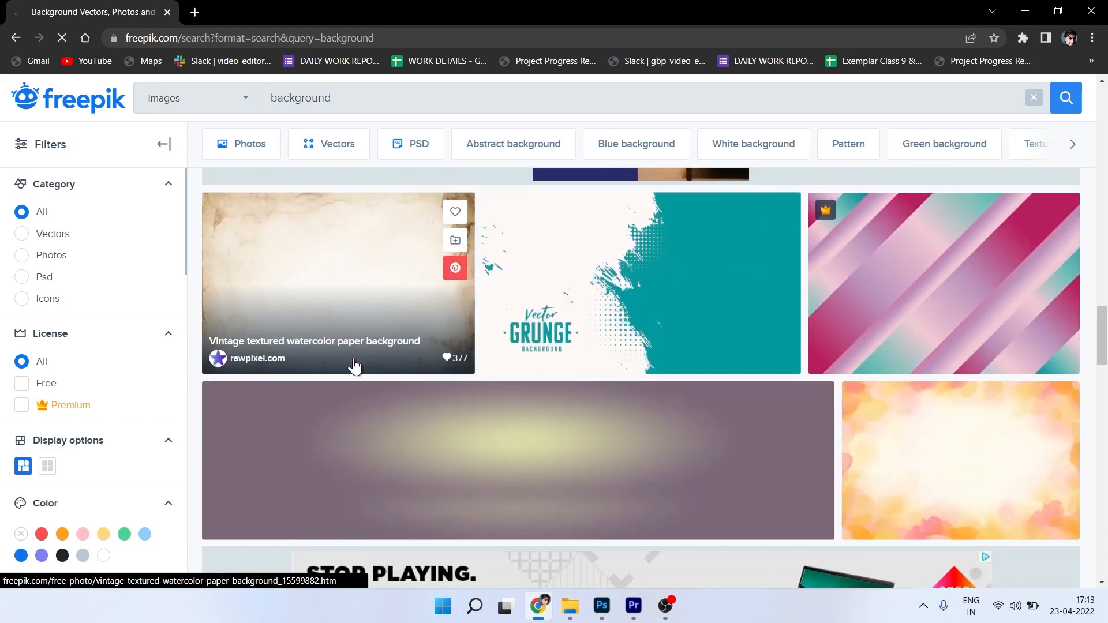
pyautogui.scroll(-10, 727, 376)
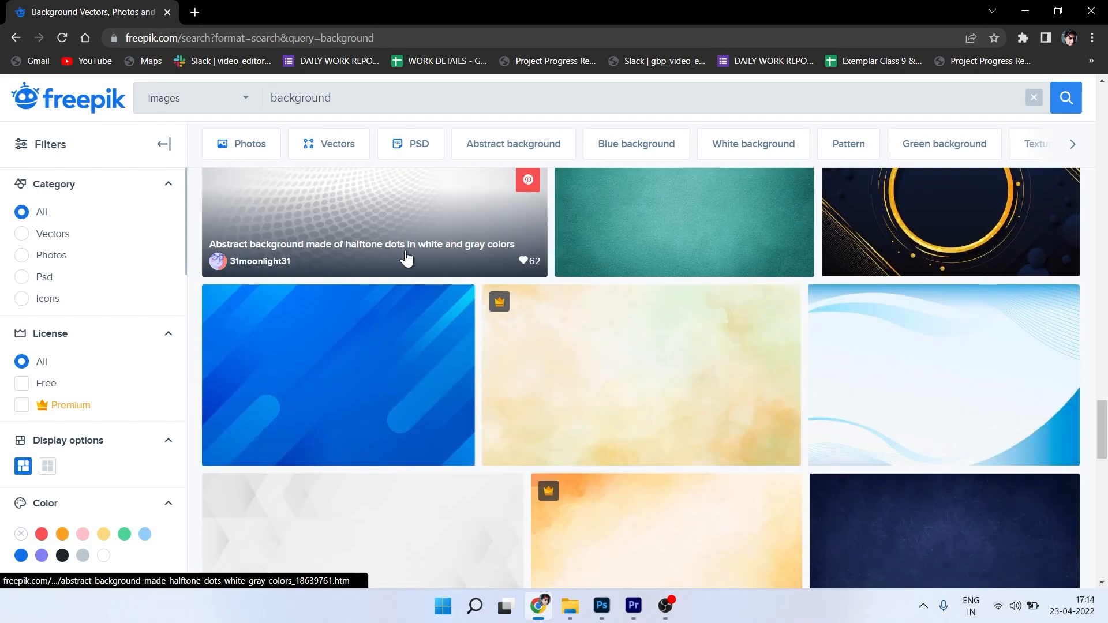
pyautogui.scroll(-6, 371, 450)
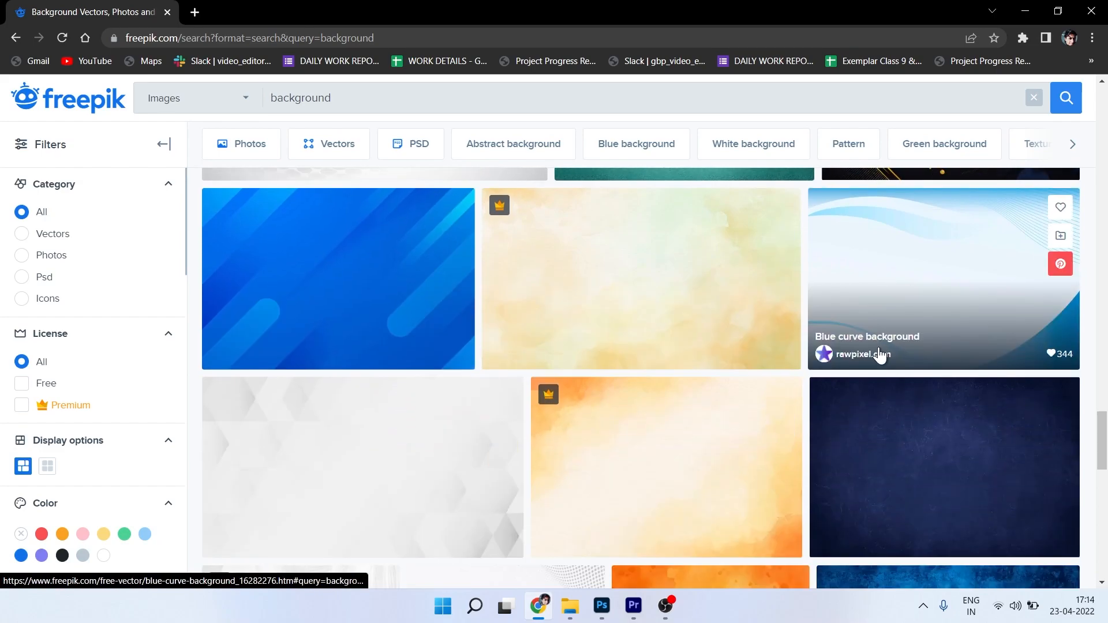
pyautogui.scroll(-6, 460, 388)
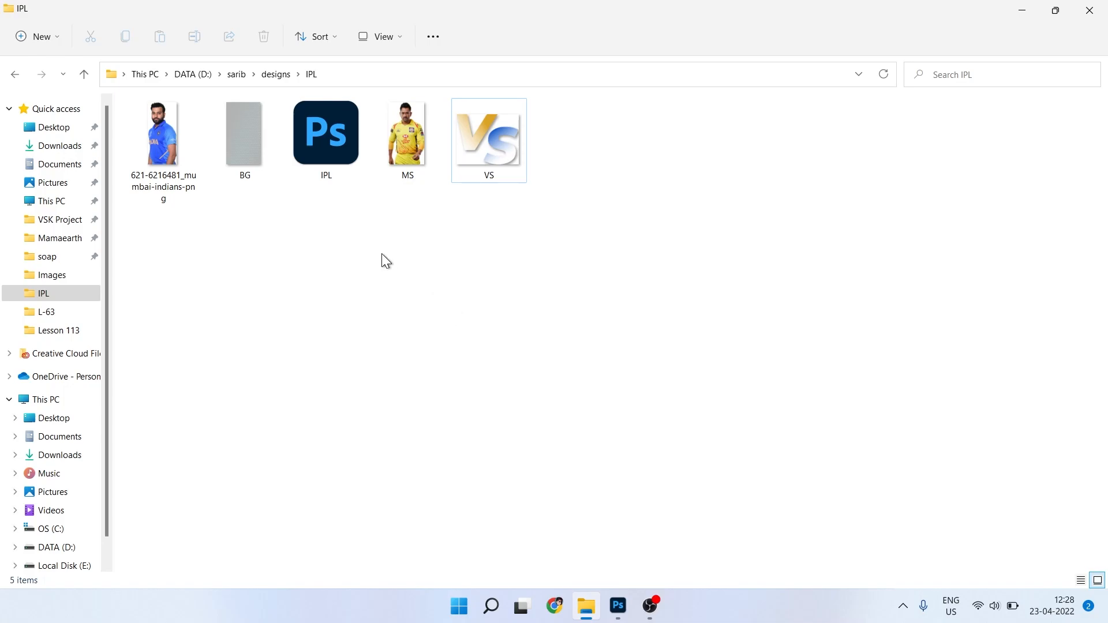
# Place the BG texture from the IPL folder over the yellow panel, scaled to about 123%
pyautogui.moveTo(245, 153); pyautogui.dragTo(491, 308)
pyautogui.moveTo(431, 289); pyautogui.dragTo(496, 296)
pyautogui.moveTo(530, 189); pyautogui.dragTo(549, 153)
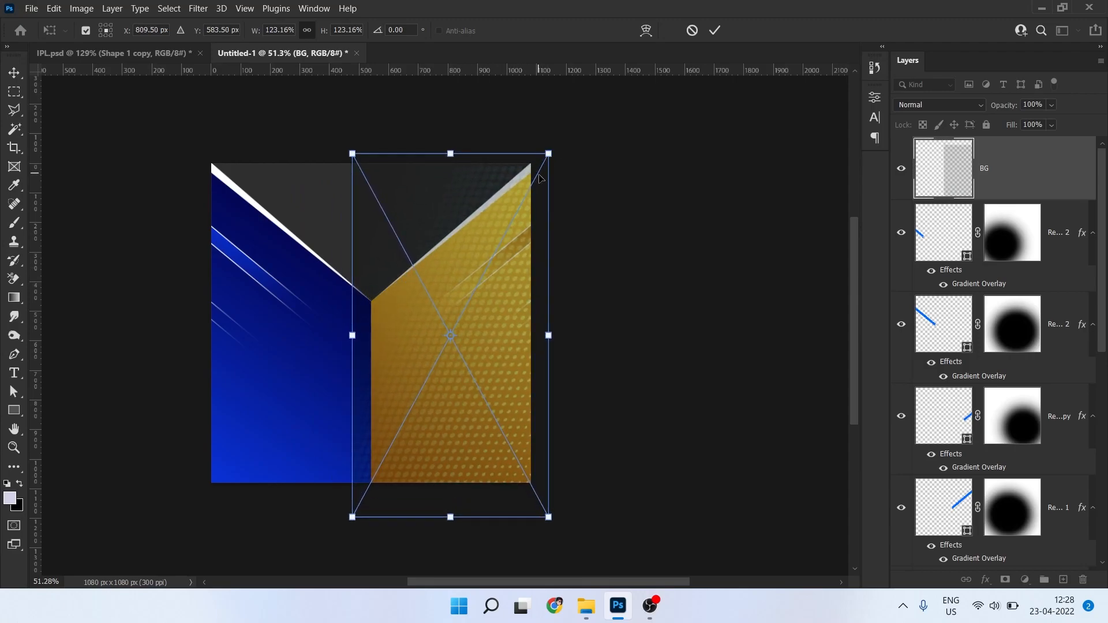
pyautogui.click(714, 30)
# Move the BG layer directly above Shape 1 and set its blend mode to Subtract
pyautogui.moveTo(1064, 194); pyautogui.dragTo(946, 377)
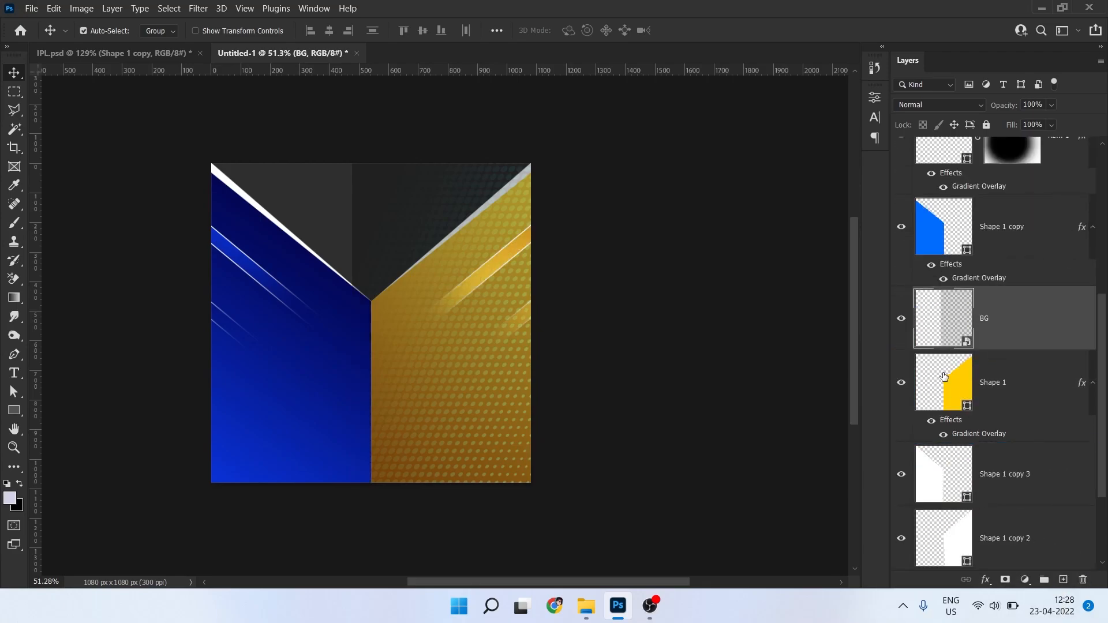
pyautogui.click(948, 375)
pyautogui.click(902, 385)
pyautogui.click(961, 107)
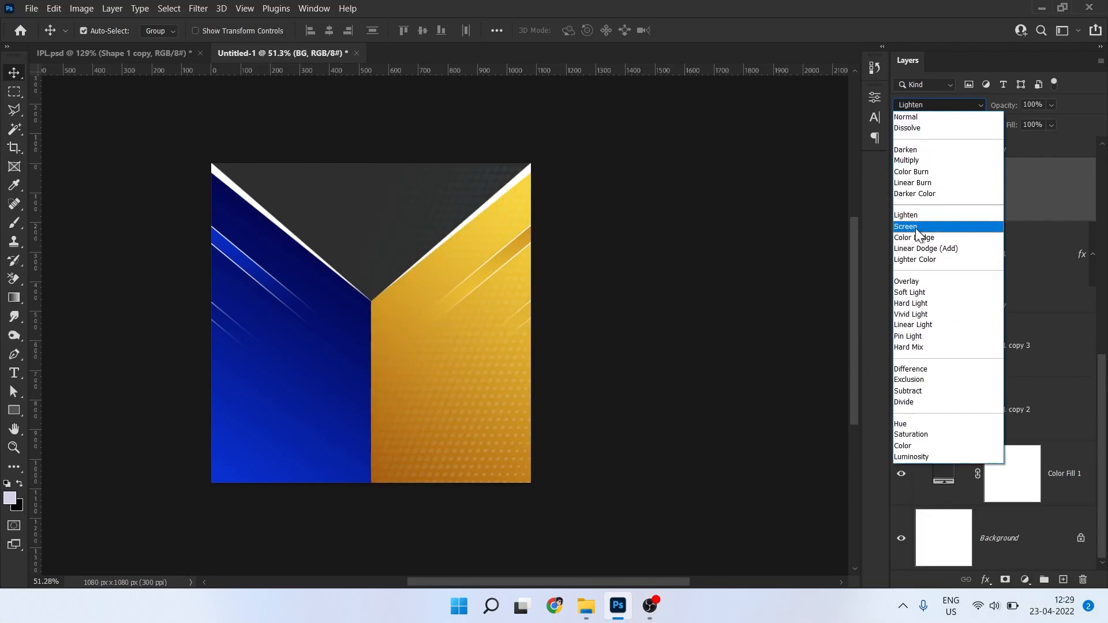
pyautogui.click(904, 394)
# Enlarge the BG texture over the yellow panel to about 142%
pyautogui.moveTo(586, 236); pyautogui.dragTo(575, 206)
pyautogui.hotkey('ctrl', 't')
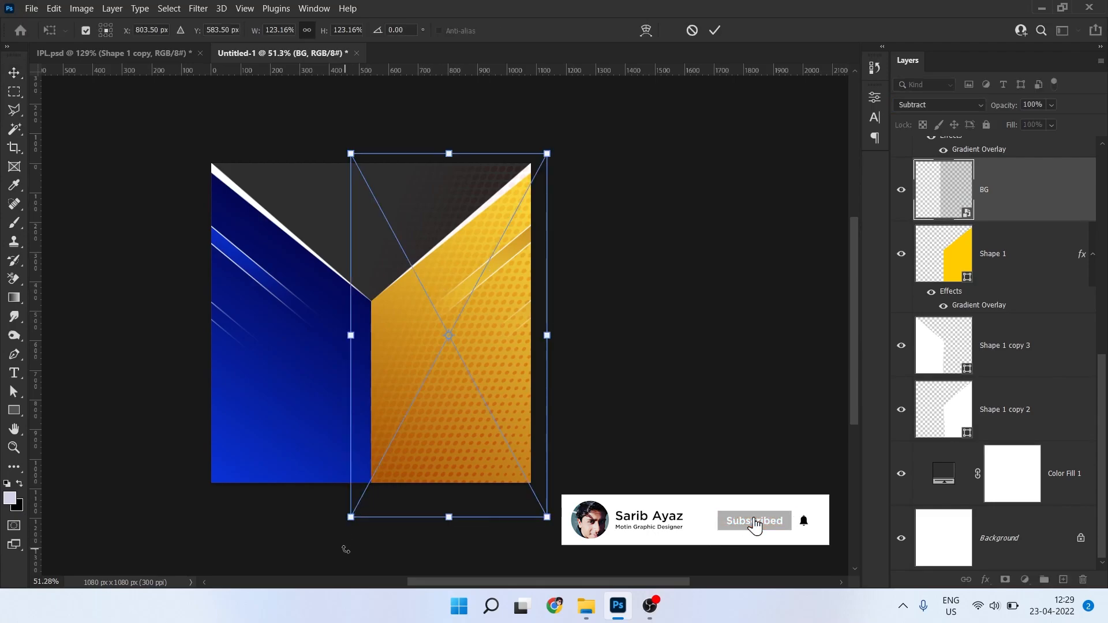
pyautogui.moveTo(350, 518); pyautogui.dragTo(289, 544)
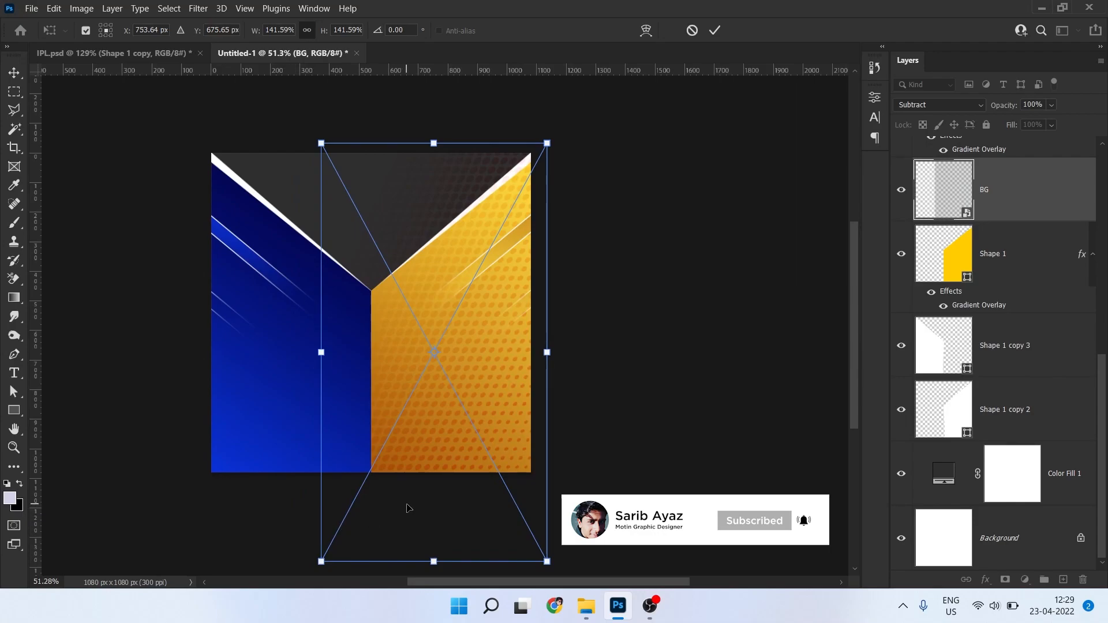
pyautogui.press('Return')
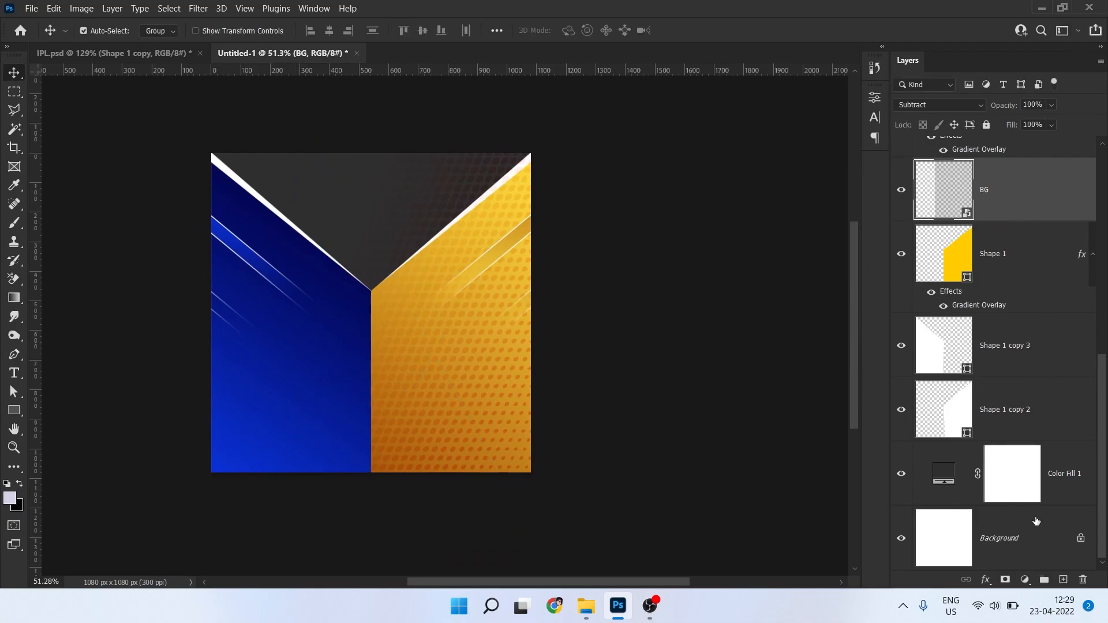
# Add a layer mask to BG and paint it black with a large soft brush to hide the dots over the dark triangle
pyautogui.click(1005, 580)
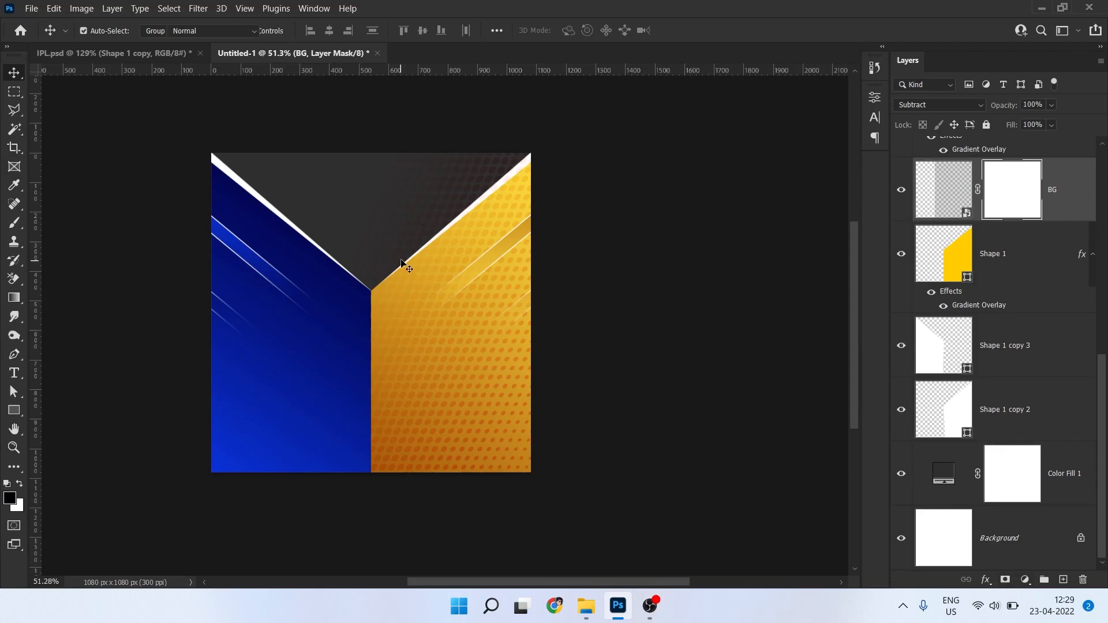
pyautogui.press('b')
pyautogui.press('x')
pyautogui.moveTo(382, 127); pyautogui.dragTo(422, 117)
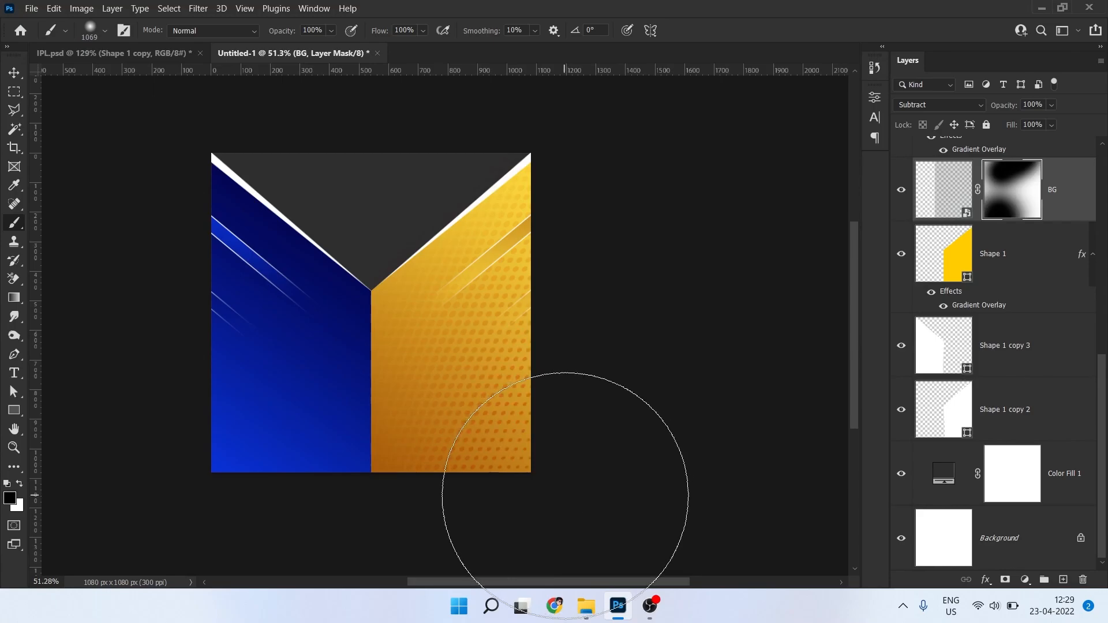
# Lower the brush opacity to 52% and paint the BG mask to soften the dots along the yellow panel's outer edge
pyautogui.moveTo(272, 39); pyautogui.dragTo(254, 35)
pyautogui.click(533, 445)
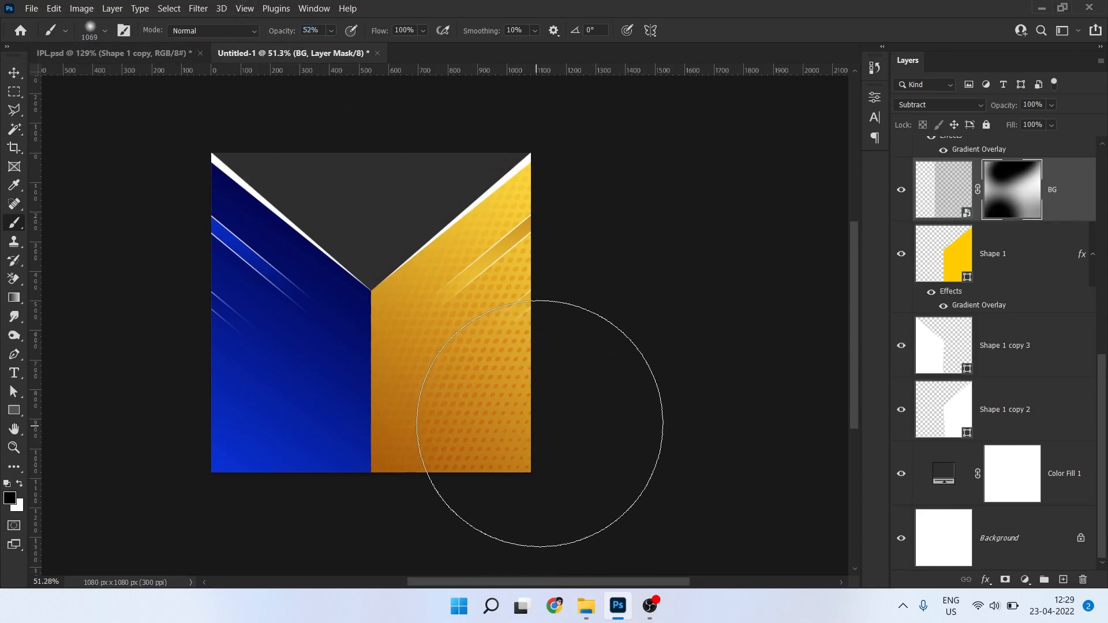
pyautogui.click(584, 253)
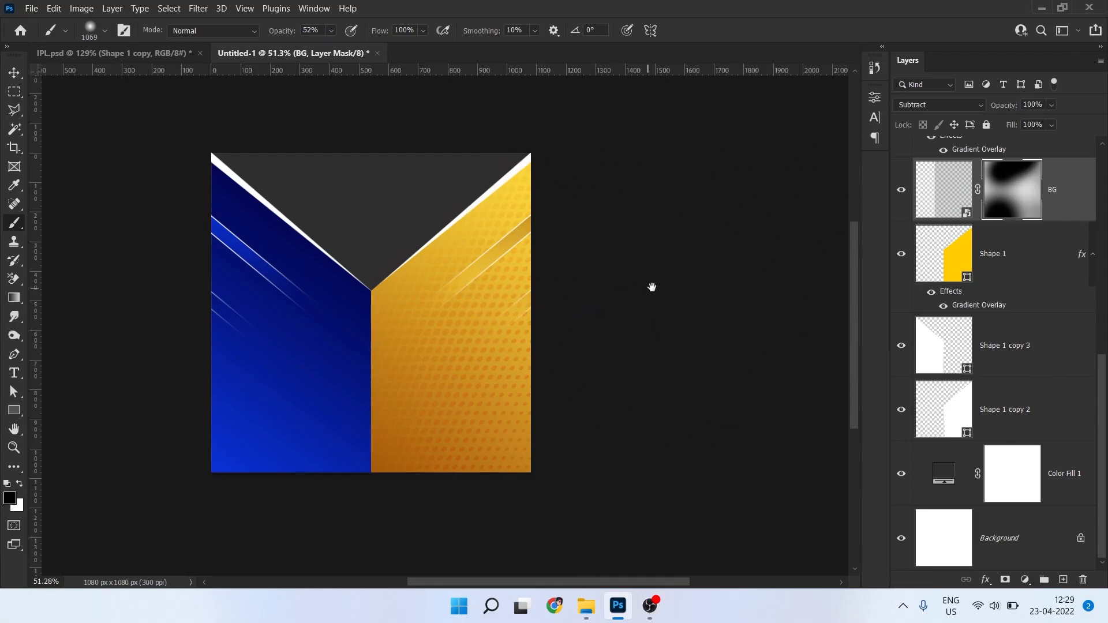
pyautogui.moveTo(650, 287); pyautogui.dragTo(626, 307)
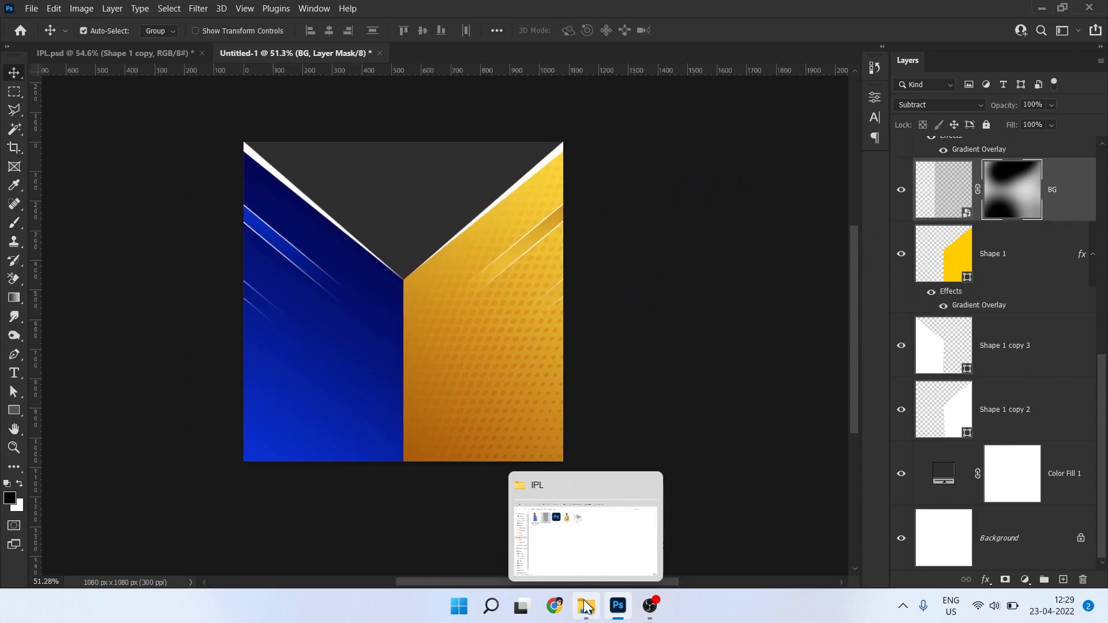
# Place the MS player image from the IPL folder on the yellow panel, scaled to about 72%
pyautogui.click(586, 606)
pyautogui.click(479, 329)
pyautogui.moveTo(392, 119); pyautogui.dragTo(466, 315)
pyautogui.hotkey('alt', 'Tab')
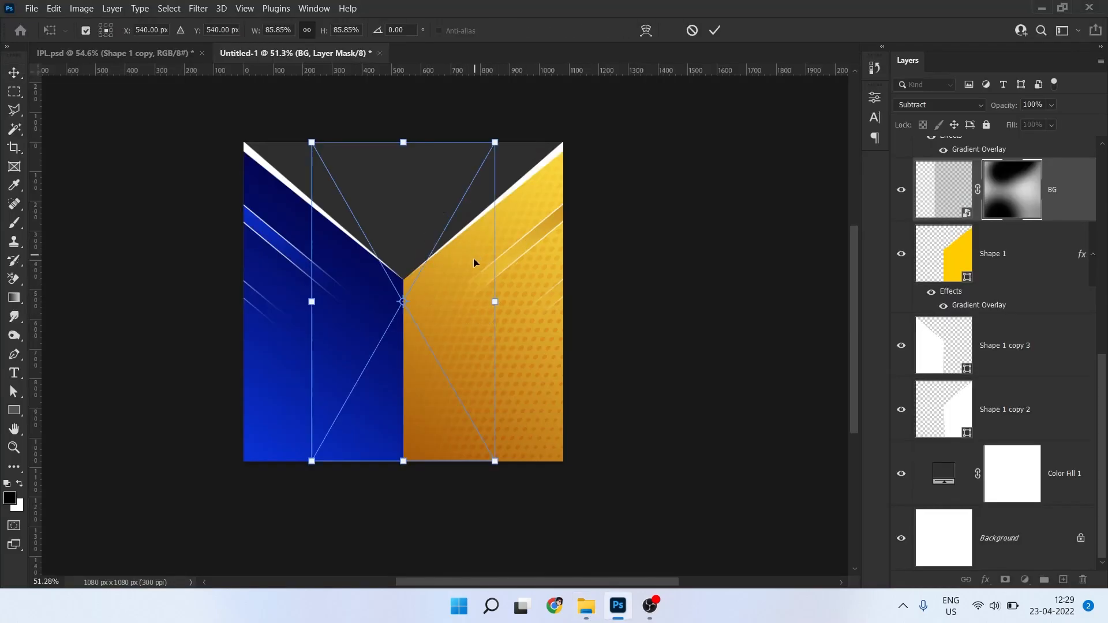
pyautogui.moveTo(473, 257); pyautogui.dragTo(566, 318)
pyautogui.moveTo(588, 202); pyautogui.dragTo(543, 278)
pyautogui.moveTo(490, 347); pyautogui.dragTo(520, 349)
pyautogui.moveTo(434, 283); pyautogui.dragTo(421, 260)
pyautogui.moveTo(519, 333); pyautogui.dragTo(513, 342)
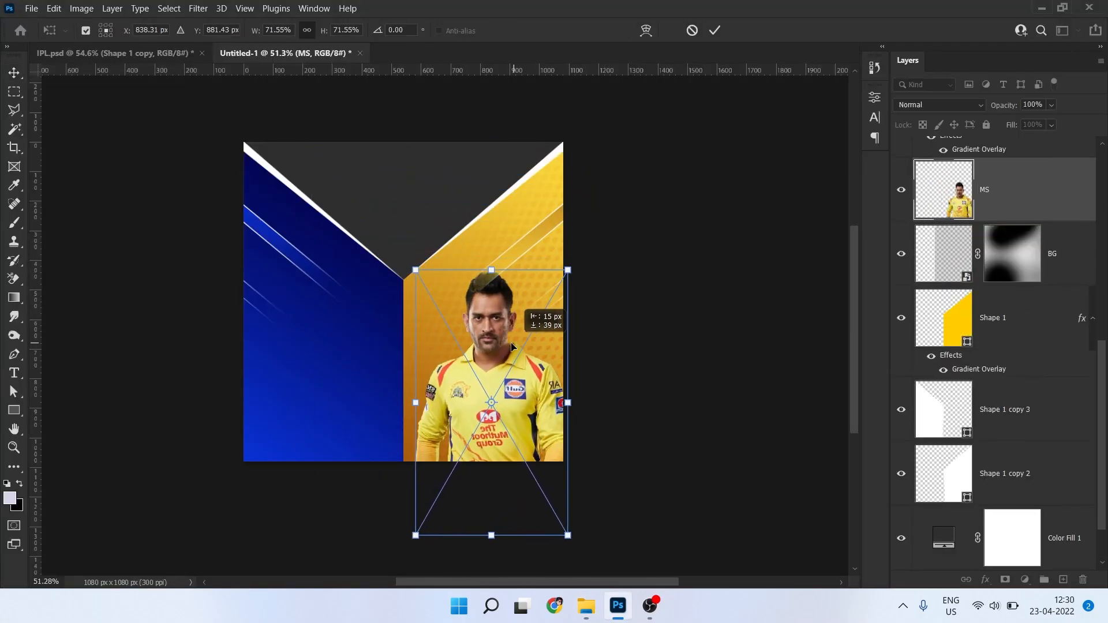
pyautogui.press('Return')
# Move the MS layer to the top of the layer stack, then enlarge the player slightly and shift him down
pyautogui.moveTo(1096, 213); pyautogui.dragTo(1032, 136)
pyautogui.hotkey('ctrl', 't')
pyautogui.moveTo(568, 536); pyautogui.dragTo(581, 547)
pyautogui.moveTo(523, 367); pyautogui.dragTo(522, 384)
pyautogui.press('Return')
pyautogui.scroll(3, 274, 348)
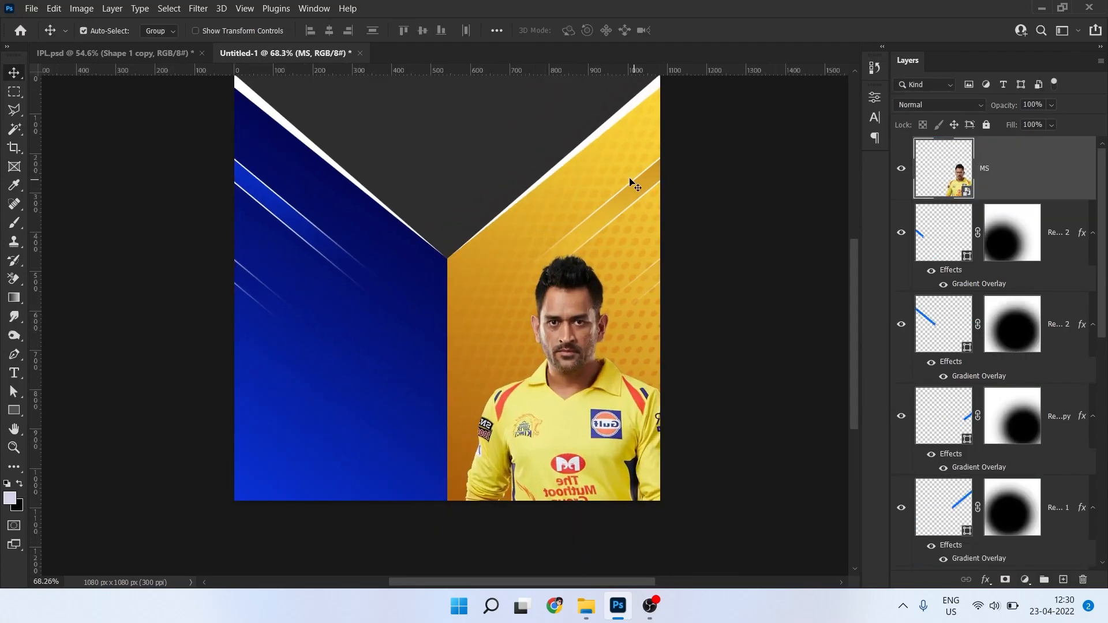
# Duplicate the masked BG texture and move the copy over to the blue panel's side
pyautogui.click(636, 231)
pyautogui.scroll(-3, 975, 426)
pyautogui.click(902, 344)
pyautogui.click(901, 344)
pyautogui.press('ctrl')
pyautogui.moveTo(673, 250); pyautogui.dragTo(431, 275)
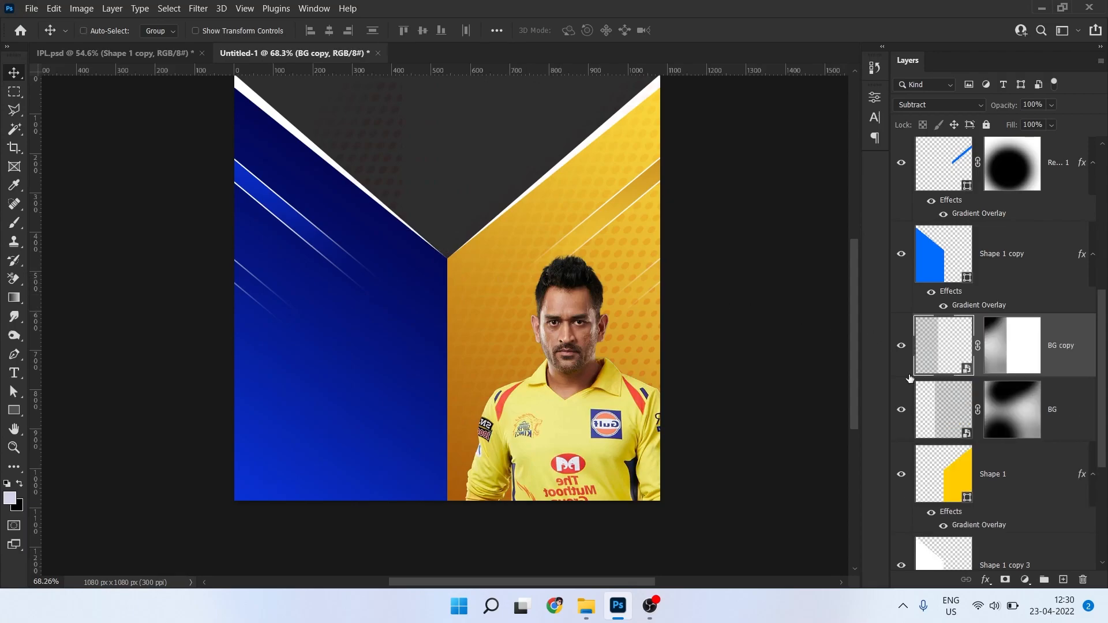
# Flip the BG copy texture horizontally and reposition it over the blue panel
pyautogui.hotkey('ctrl', 't')
pyautogui.rightClick(277, 223)
pyautogui.click(340, 503)
pyautogui.moveTo(338, 319); pyautogui.dragTo(472, 327)
pyautogui.press('Return')
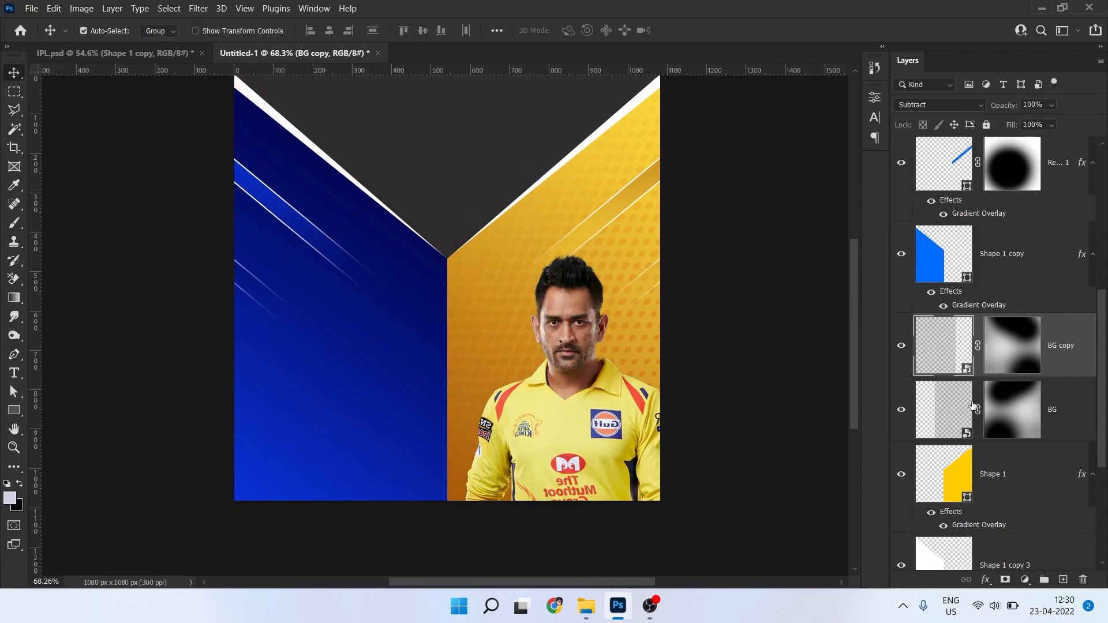
# Move the BG copy layer above Shape 1 copy in the layer stack to apply the dots to the blue panel
pyautogui.moveTo(1073, 364); pyautogui.dragTo(1062, 254)
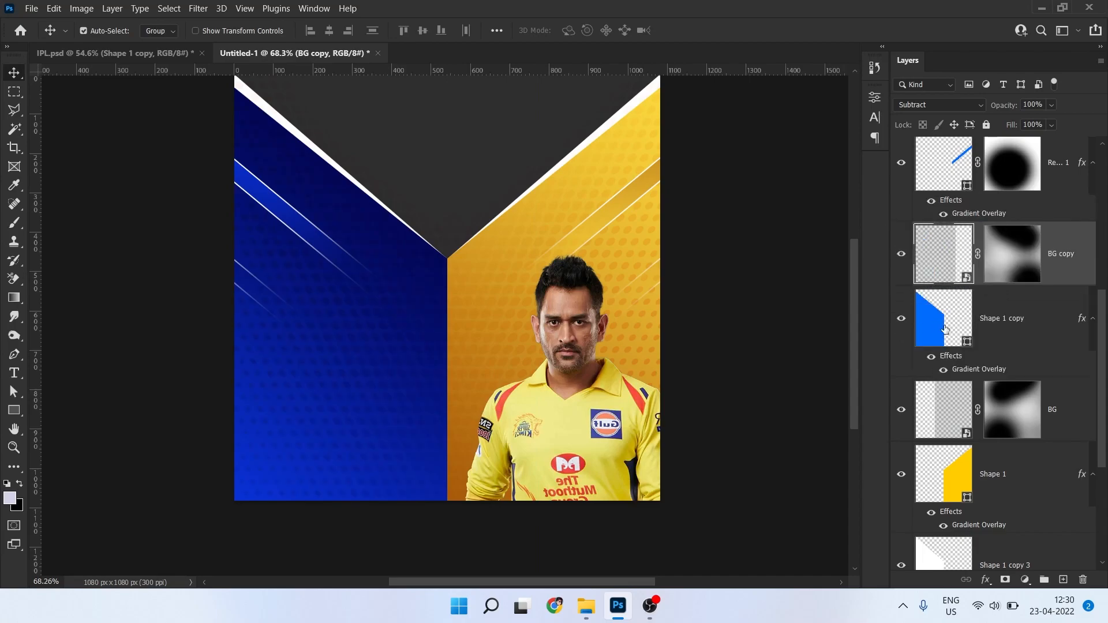
pyautogui.click(901, 317)
pyautogui.scroll(-2, 380, 387)
pyautogui.scroll(1, 338, 378)
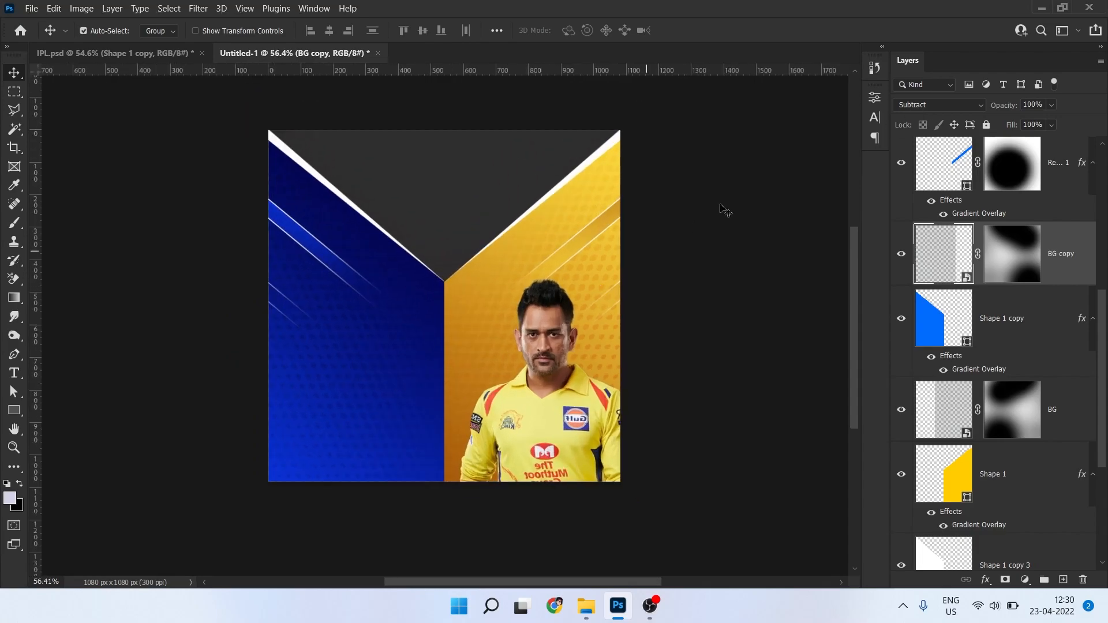
# Place the Mumbai Indians player image from the IPL folder on the lower part of the blue panel
pyautogui.click(586, 607)
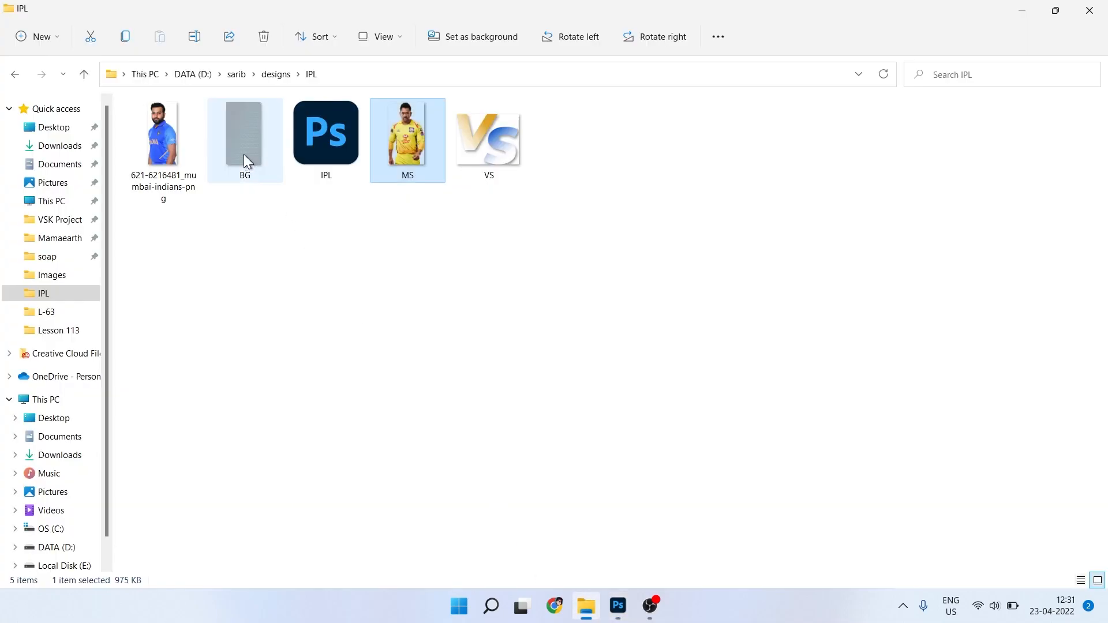
pyautogui.click(166, 169)
pyautogui.moveTo(166, 169); pyautogui.dragTo(416, 339)
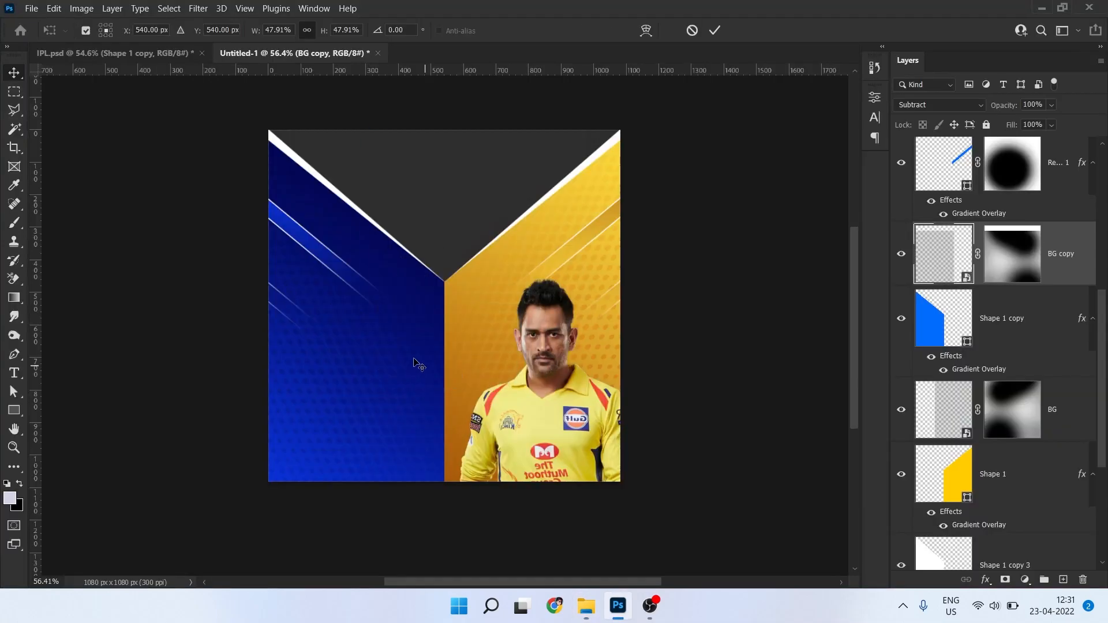
pyautogui.moveTo(418, 271); pyautogui.dragTo(397, 317)
pyautogui.rightClick(397, 316)
pyautogui.click(397, 316)
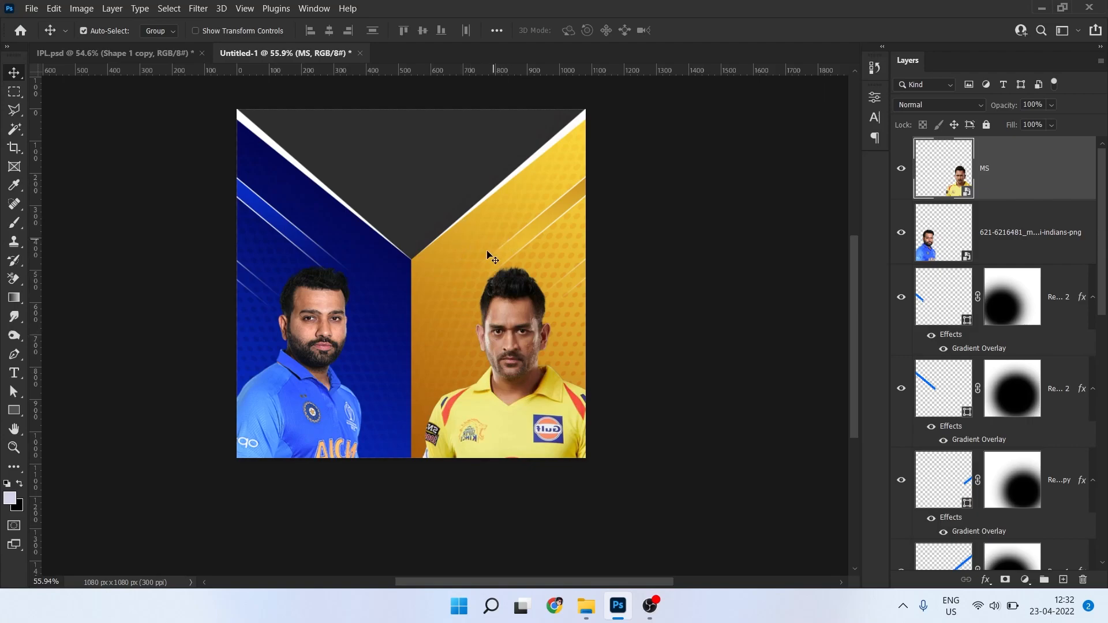
pyautogui.click(330, 400)
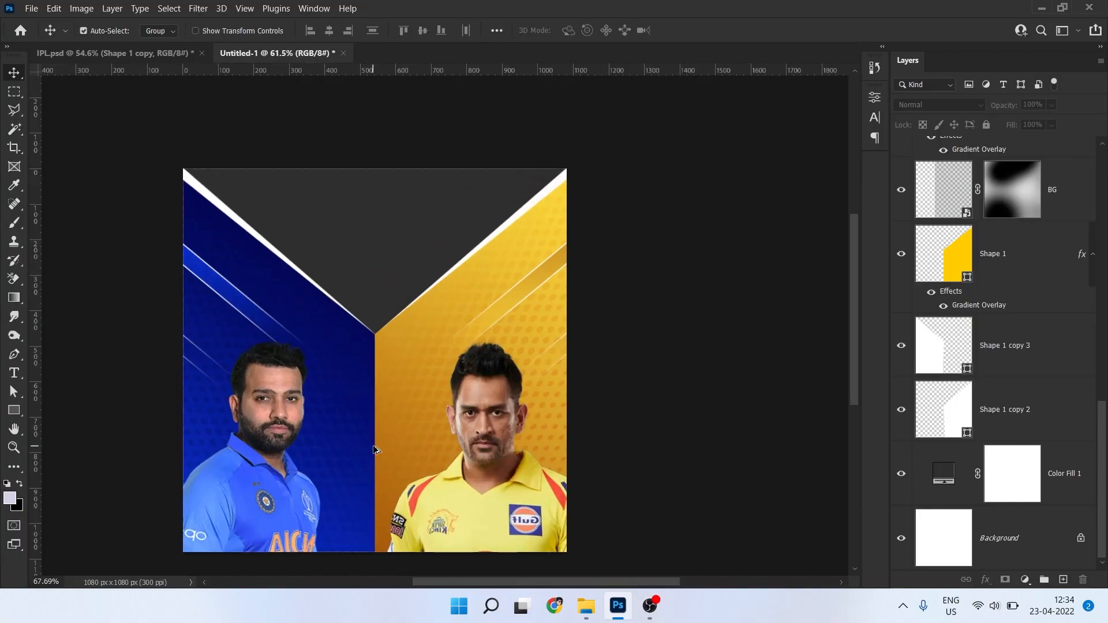
# Draw a closed triangle about 427 x 332 px with the Pen tool over the yellow panel's lower outer corner
pyautogui.scroll(1, 376, 402)
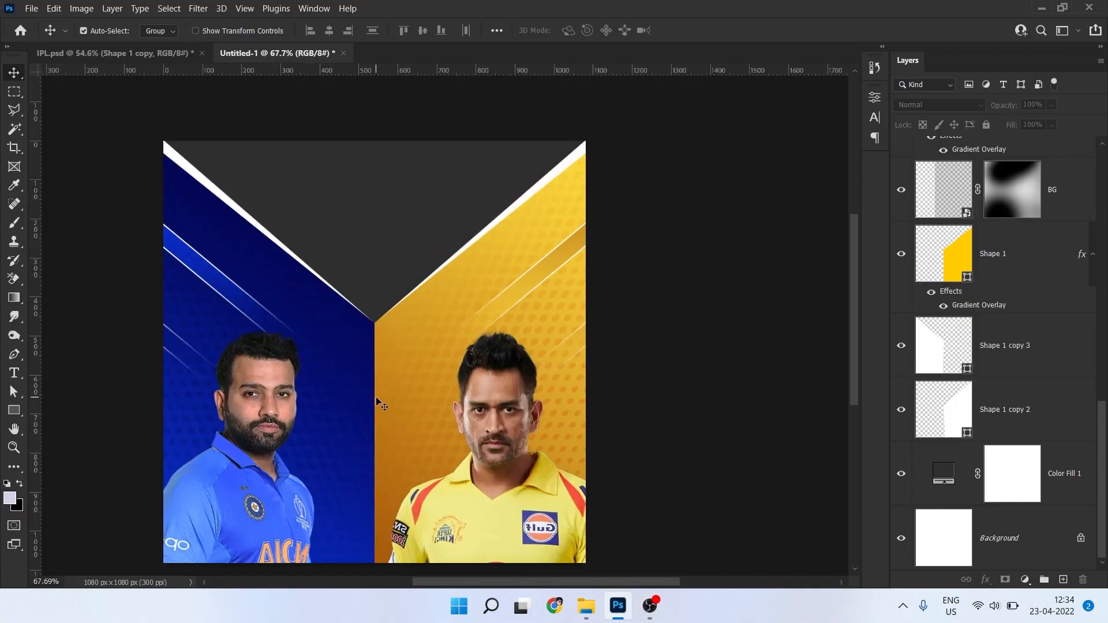
pyautogui.moveTo(408, 371); pyautogui.dragTo(398, 283)
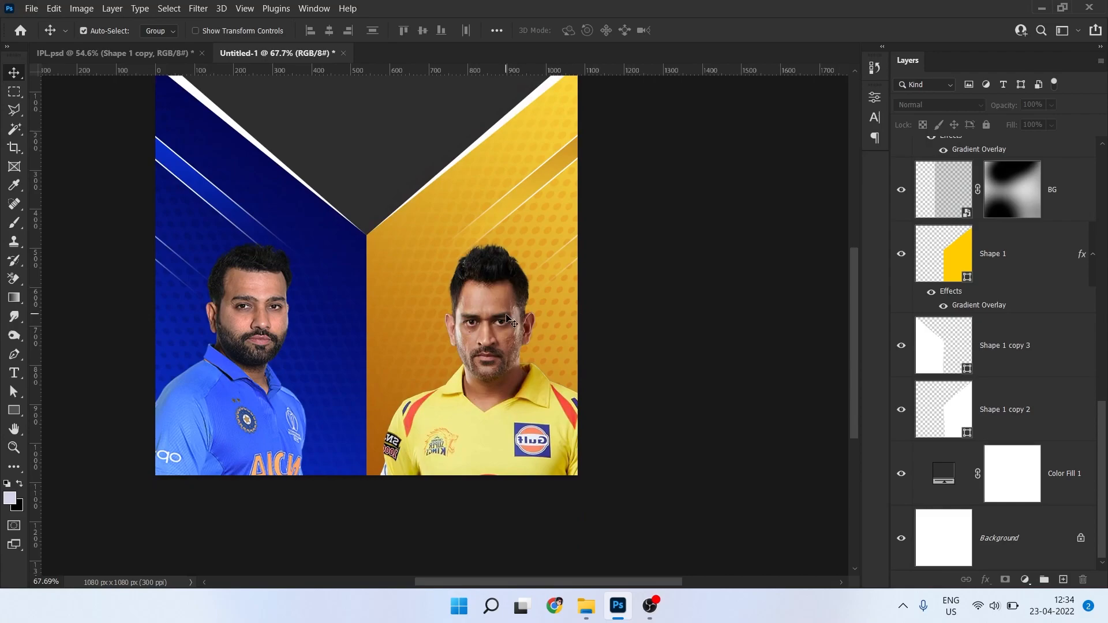
pyautogui.scroll(-1, 513, 337)
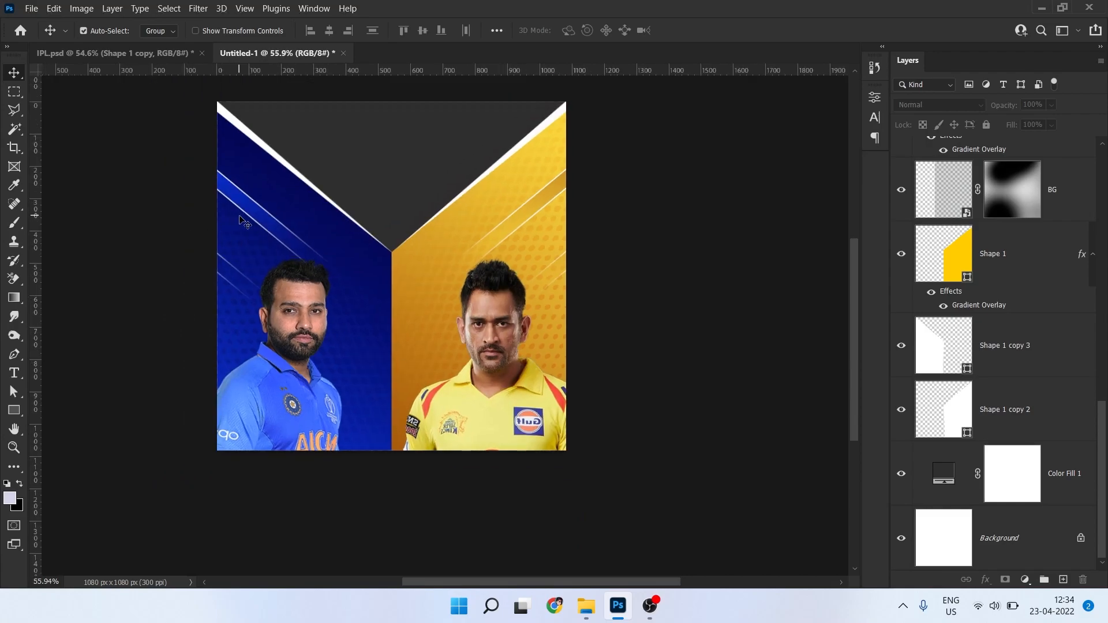
pyautogui.click(15, 357)
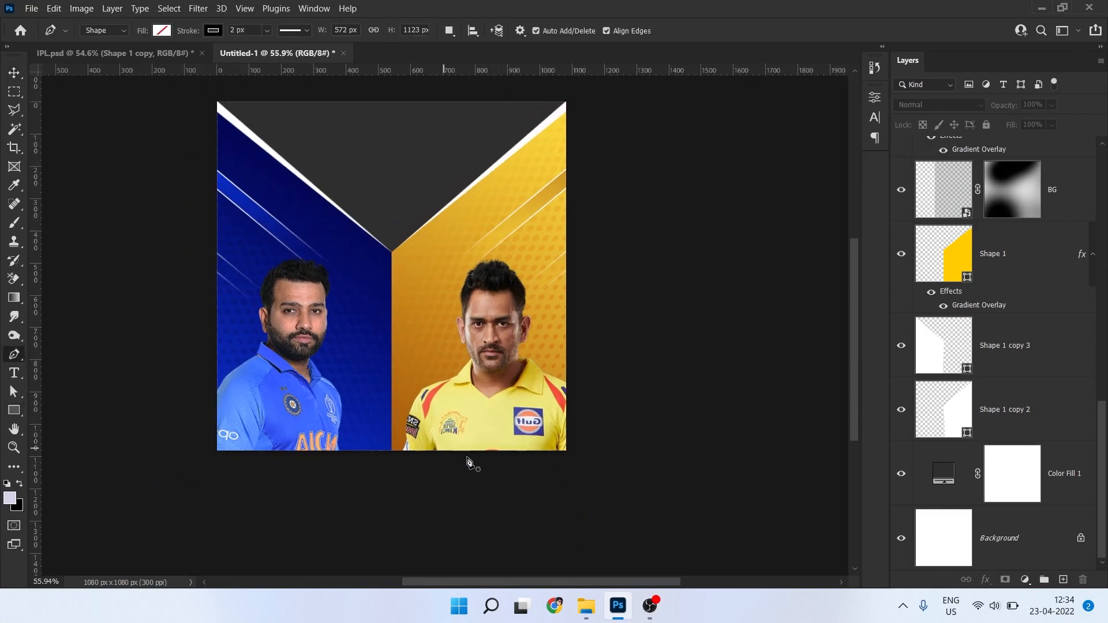
pyautogui.click(457, 458)
pyautogui.click(583, 358)
pyautogui.click(595, 465)
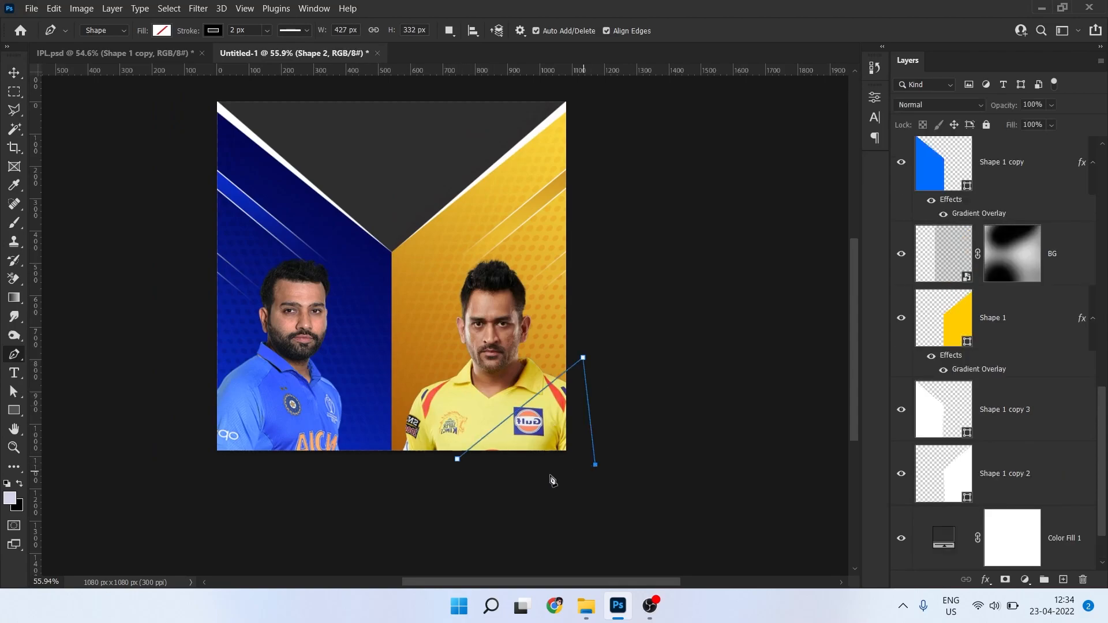
pyautogui.click(456, 464)
# Set the triangle's stroke to 0 px and its fill to white
pyautogui.moveTo(188, 33); pyautogui.dragTo(151, 30)
pyautogui.click(162, 31)
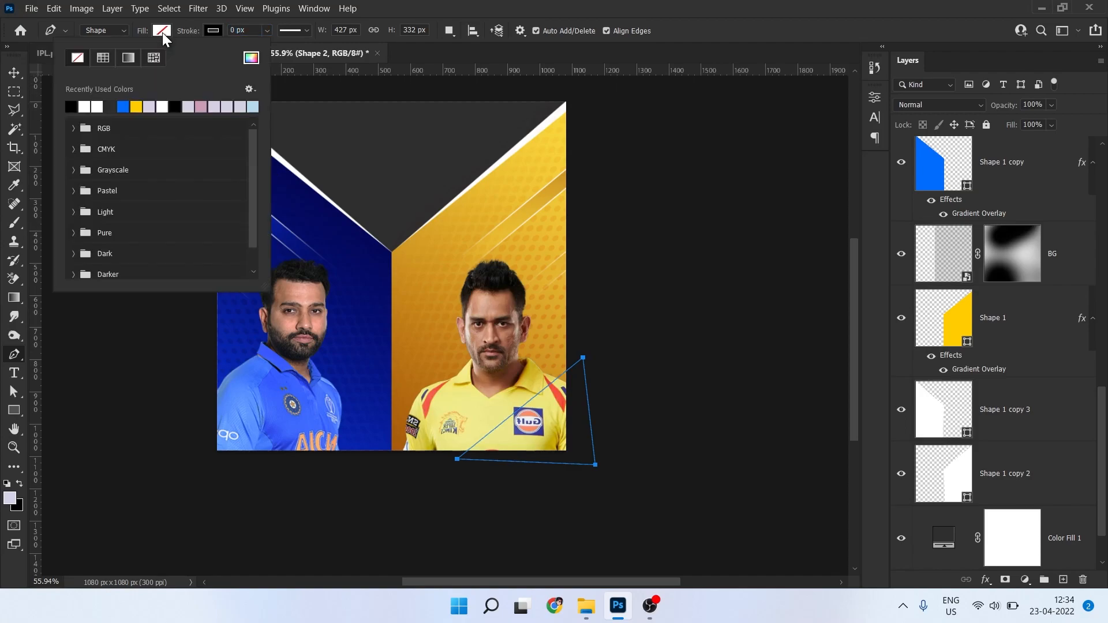
pyautogui.click(136, 105)
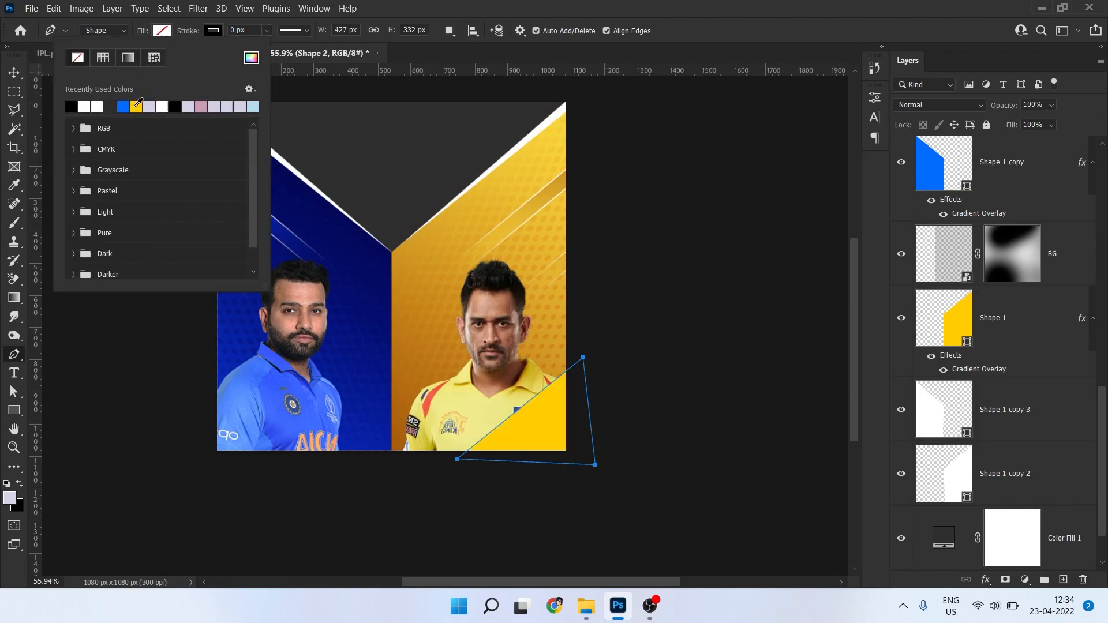
pyautogui.click(97, 106)
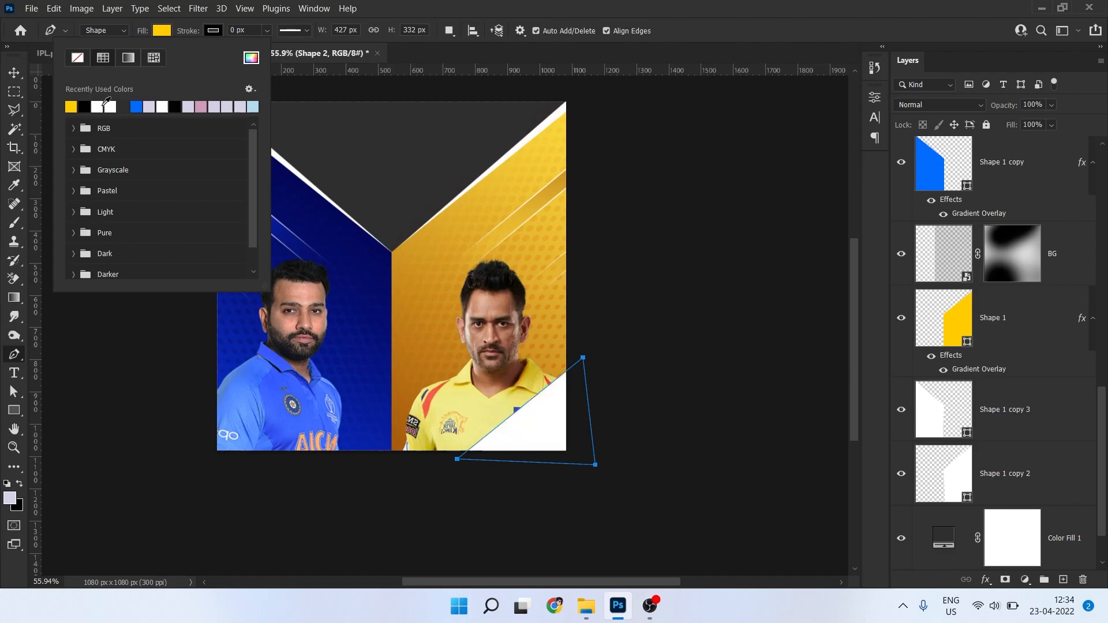
pyautogui.click(15, 73)
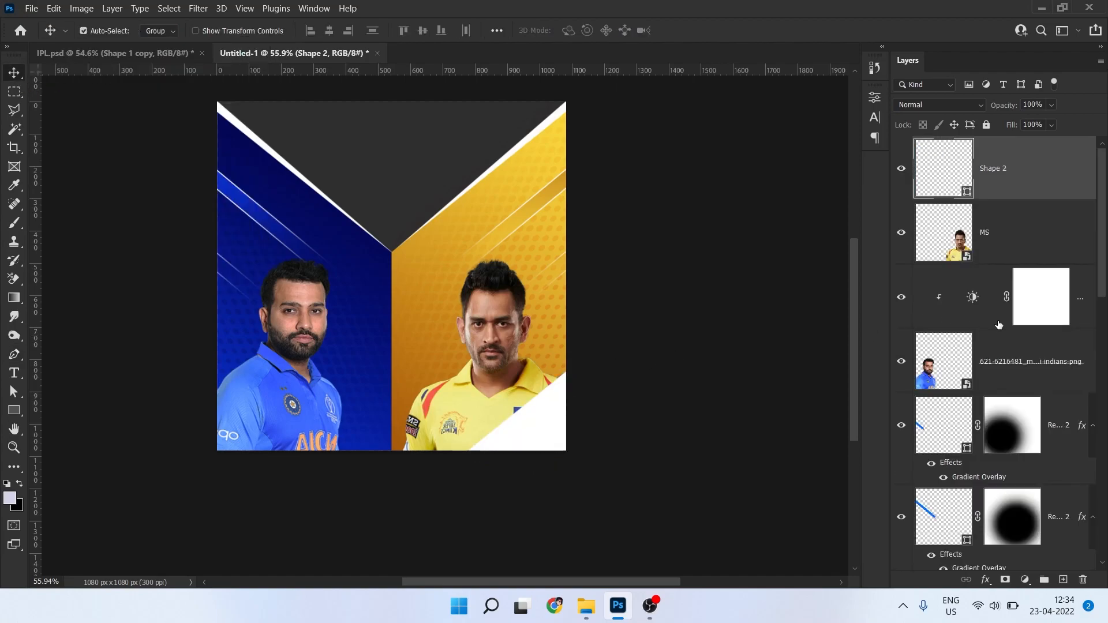
# Copy the layer style of the yellow panel, Shape 1, and paste it onto the Shape 2 triangle
pyautogui.scroll(-15, 1005, 359)
pyautogui.click(949, 272)
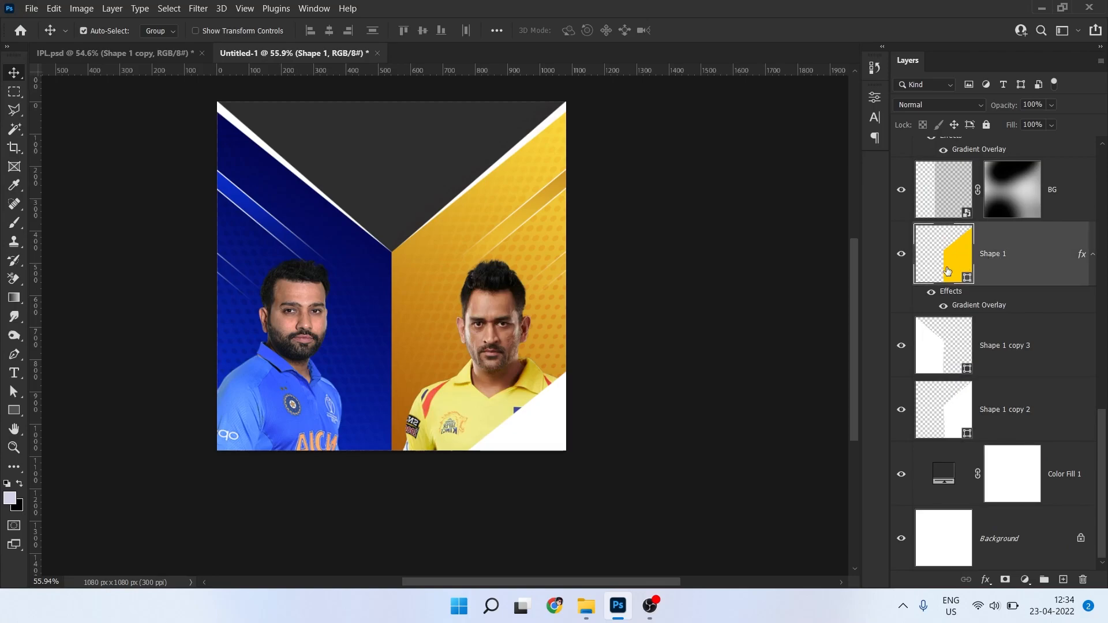
pyautogui.click(902, 254)
pyautogui.click(902, 255)
pyautogui.rightClick(1065, 242)
pyautogui.click(918, 334)
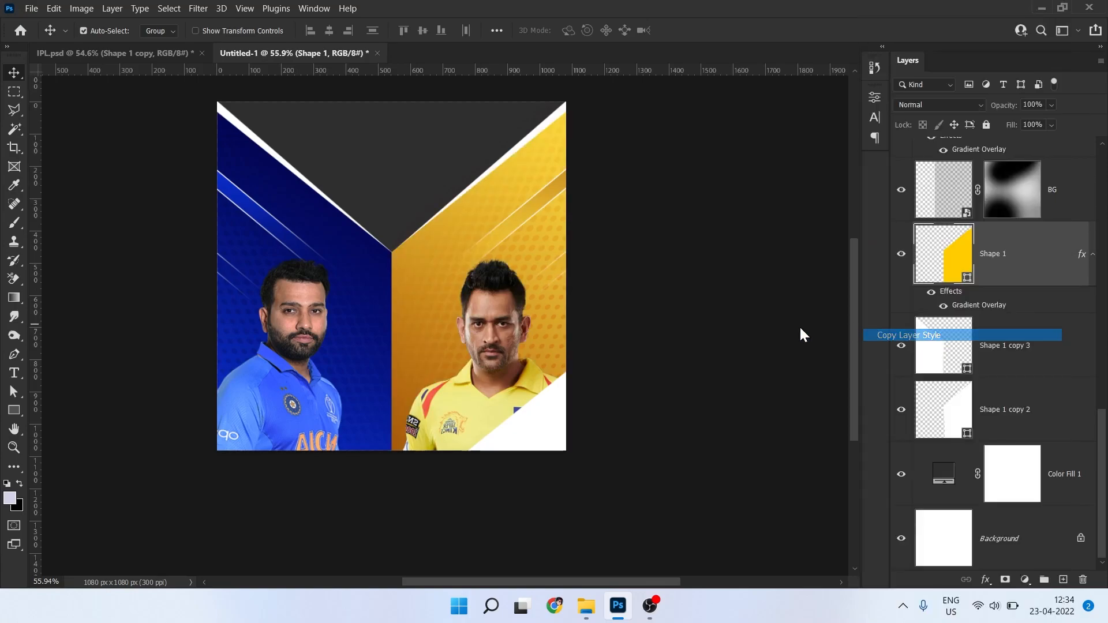
pyautogui.click(548, 426)
pyautogui.rightClick(1009, 170)
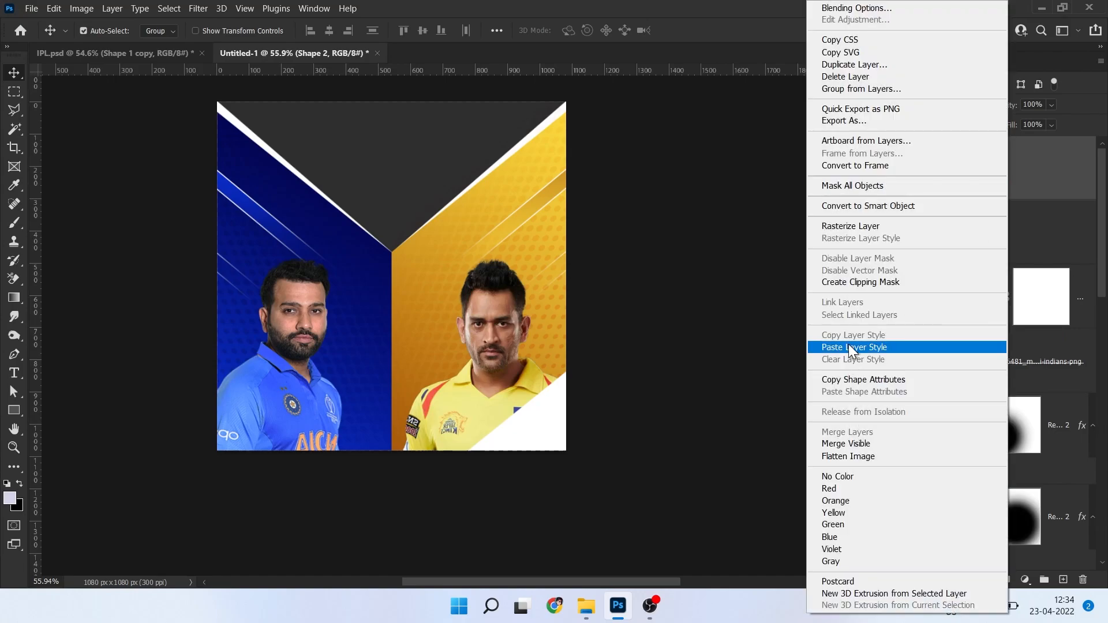
pyautogui.click(849, 347)
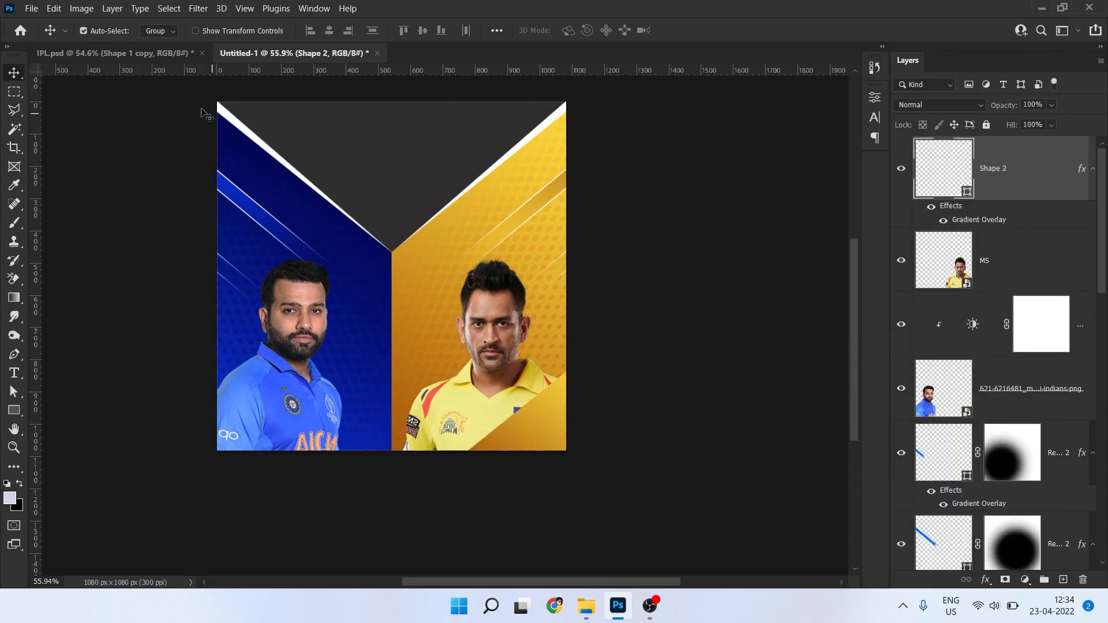
# Give the Shape 2 triangle a white stroke of 3 px
pyautogui.press('a')
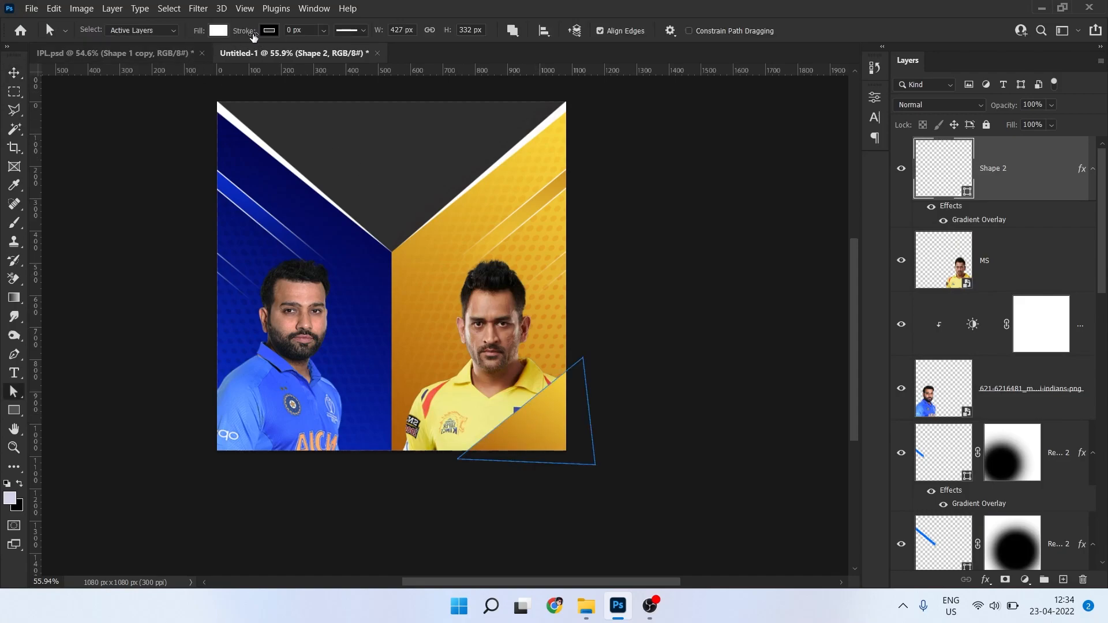
pyautogui.click(271, 34)
pyautogui.click(219, 106)
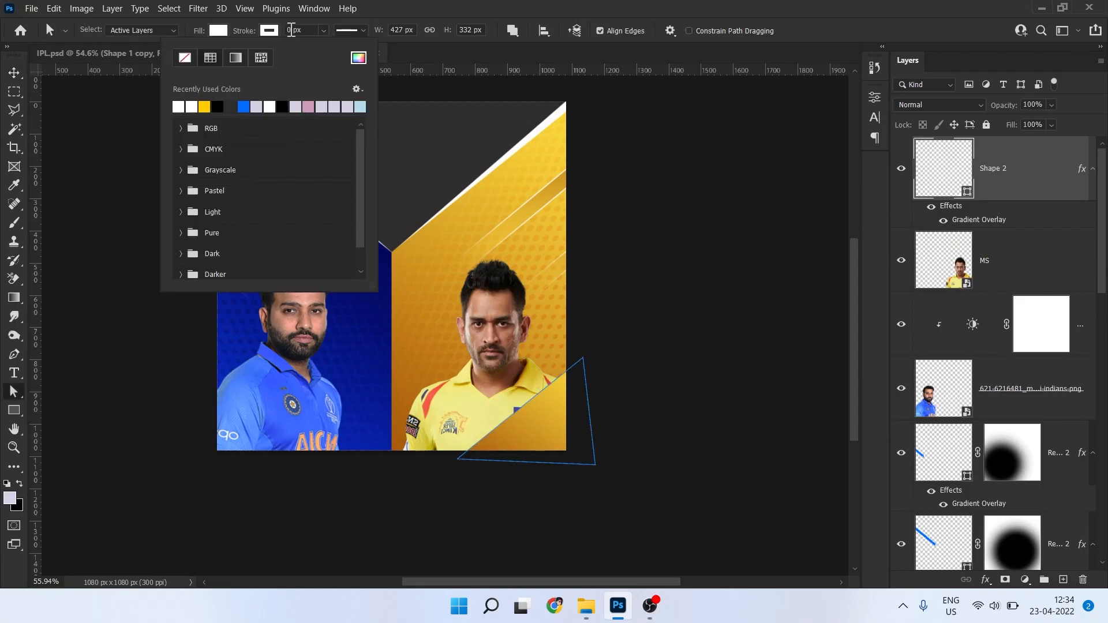
pyautogui.click(293, 30)
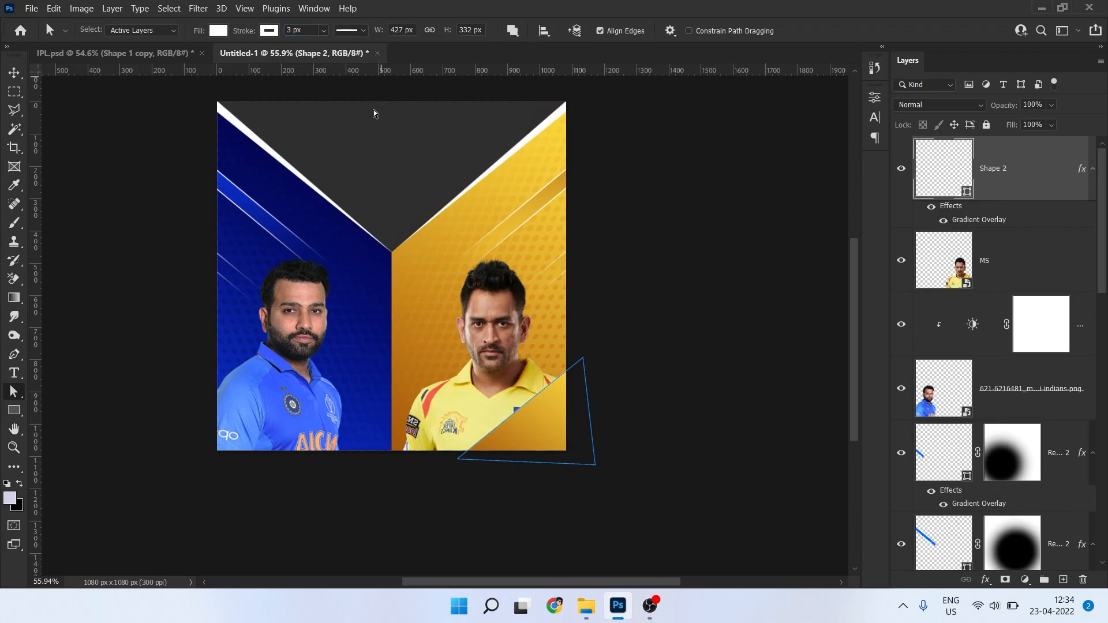
pyautogui.click(14, 73)
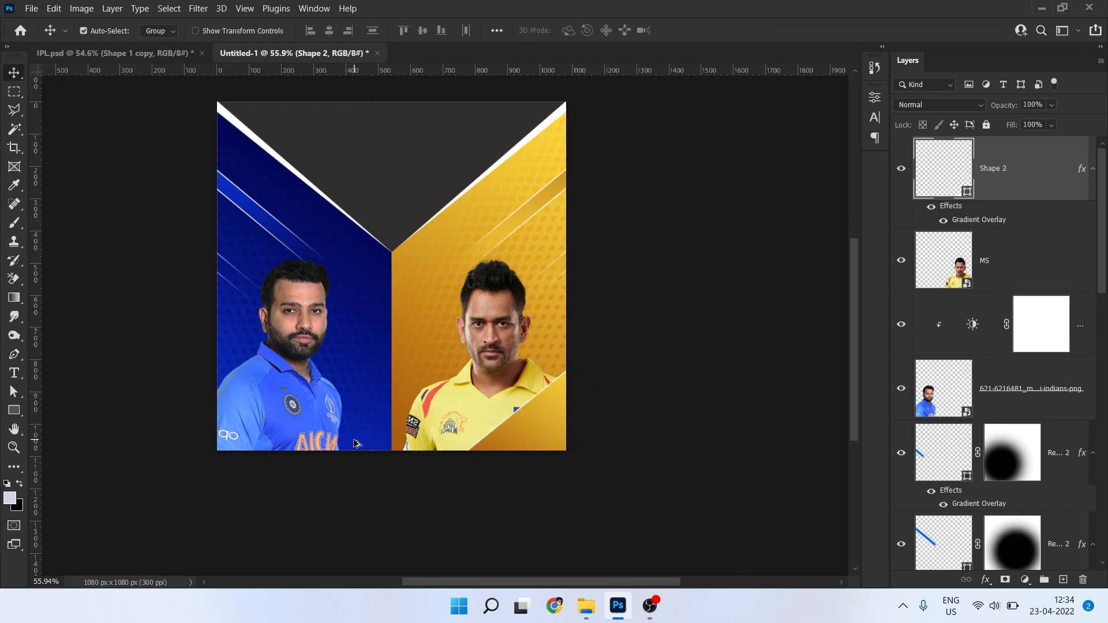
# Duplicate the Shape 2 triangle onto the blue panel's lower outer corner and flip the copy horizontally
pyautogui.scroll(3, 357, 443)
pyautogui.moveTo(646, 402); pyautogui.dragTo(295, 402)
pyautogui.hotkey('ctrl', 'z')
pyautogui.moveTo(527, 437); pyautogui.dragTo(406, 393)
pyautogui.hotkey('ctrl', 't')
pyautogui.rightClick(293, 388)
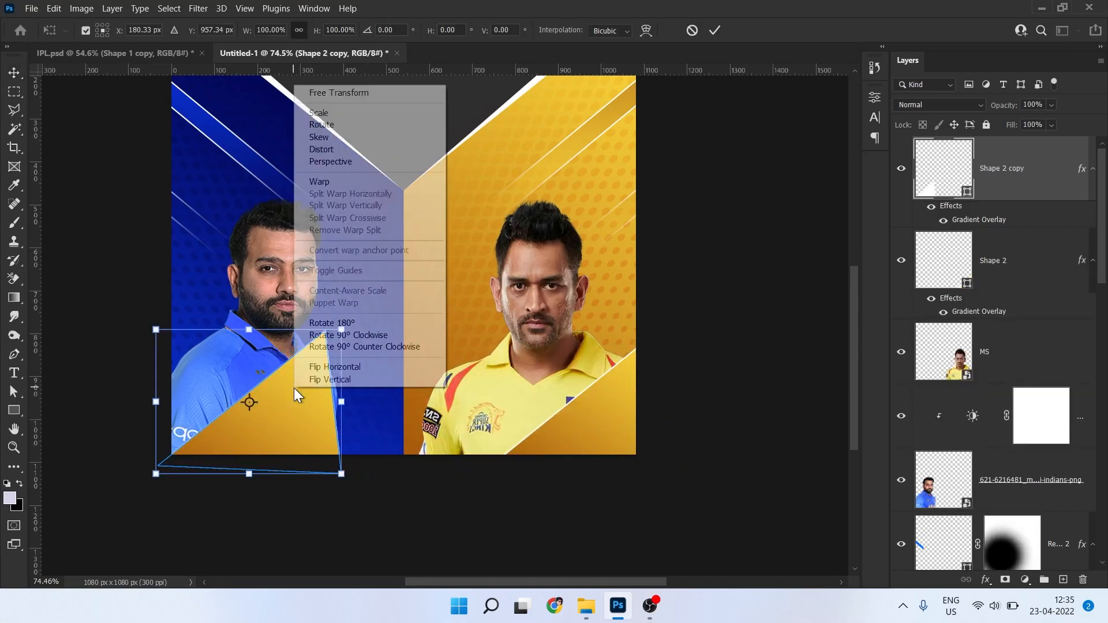
pyautogui.click(330, 366)
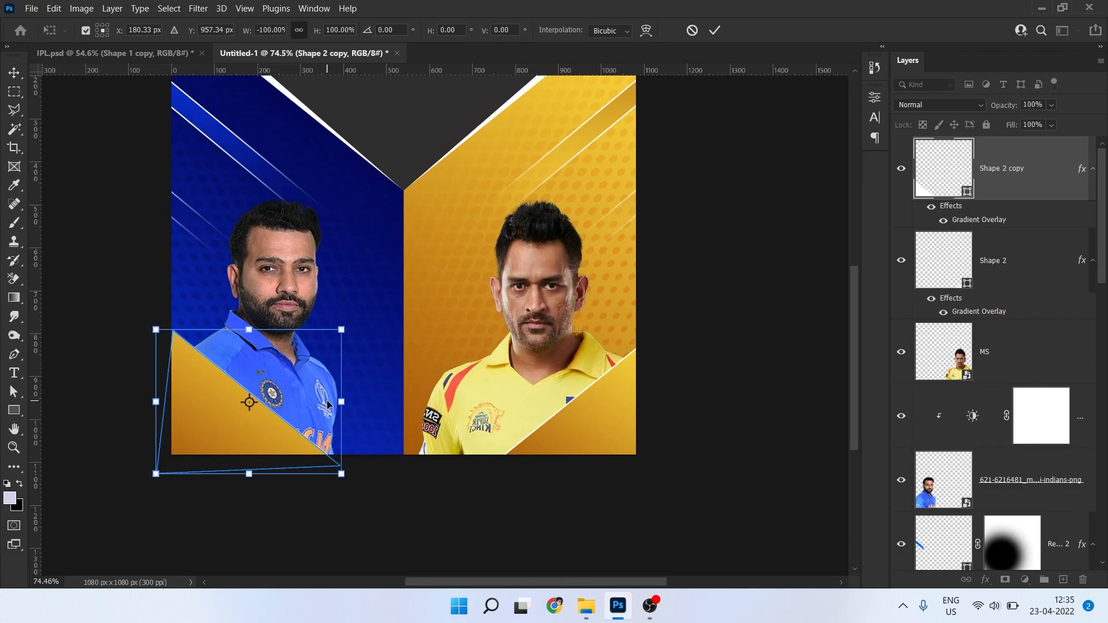
pyautogui.press('Return')
# Nudge the flipped triangle copy slightly down in the blue panel's corner
pyautogui.press('Down')
pyautogui.press('Down')
pyautogui.press('Down')
pyautogui.press('Down')
pyautogui.press('Down')
pyautogui.press('Down')
pyautogui.press('Down')
pyautogui.press('Down')
pyautogui.press('Down')
pyautogui.press('Down')
pyautogui.press('Down')
pyautogui.press('Down')
pyautogui.press('Down')
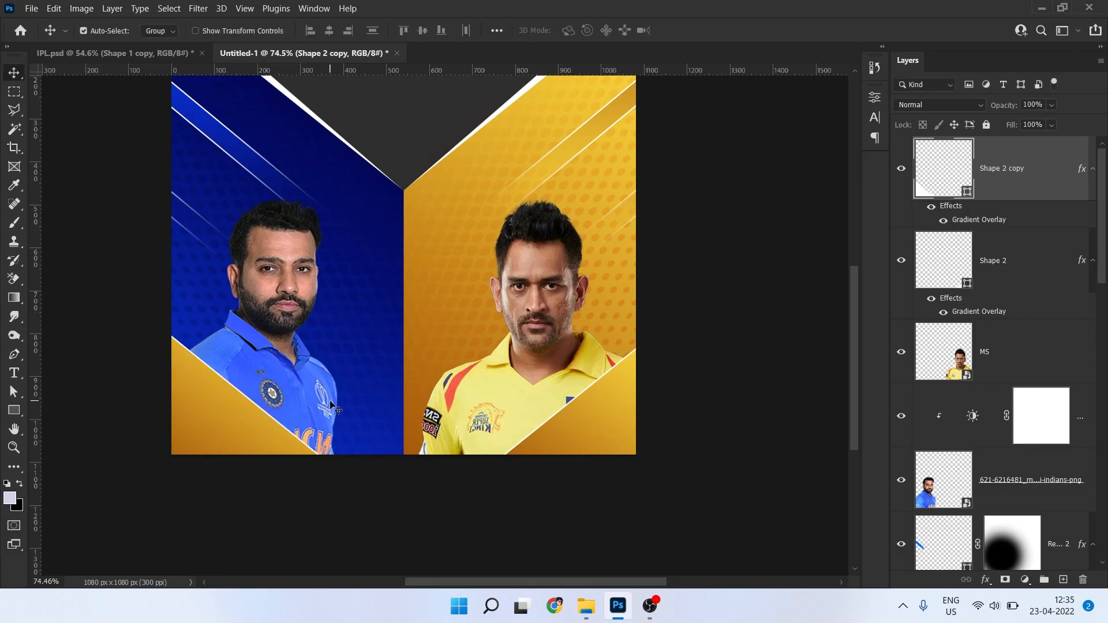
# Copy the layer style of the blue panel, Shape 1 copy, and paste it onto the Shape 2 copy triangle
pyautogui.click(385, 443)
pyautogui.rightClick(1029, 520)
pyautogui.click(871, 338)
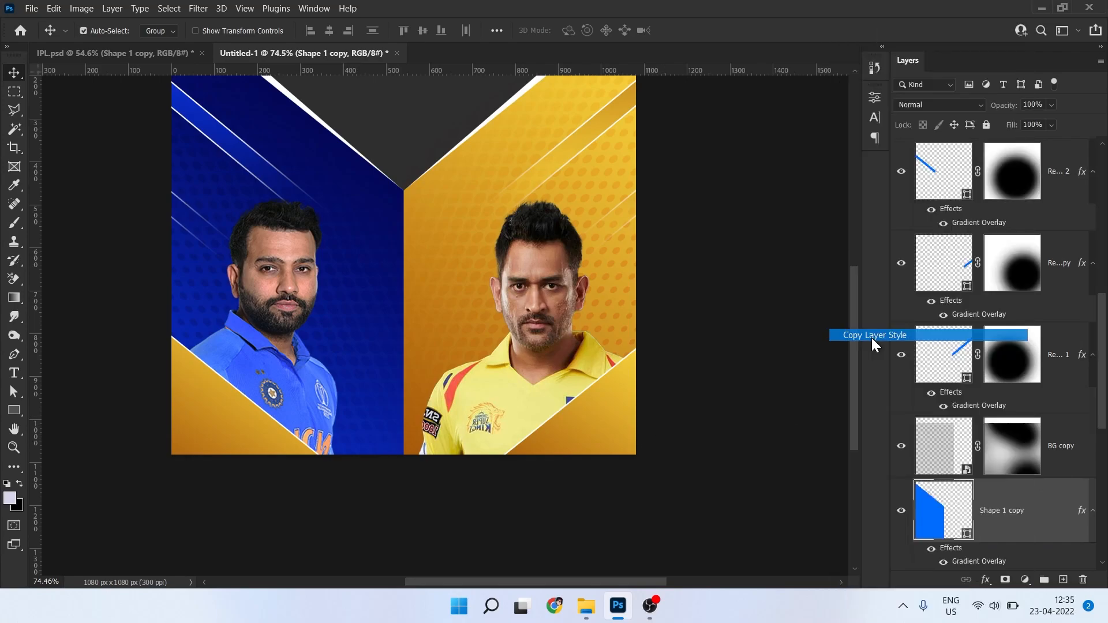
pyautogui.click(271, 432)
pyautogui.rightClick(1046, 168)
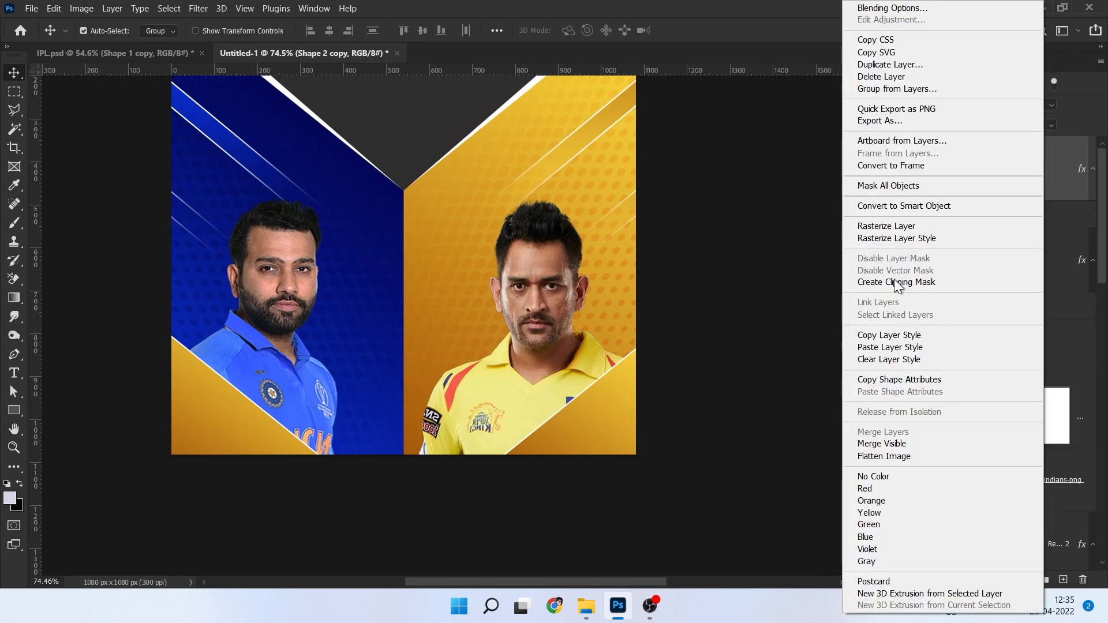
pyautogui.click(863, 345)
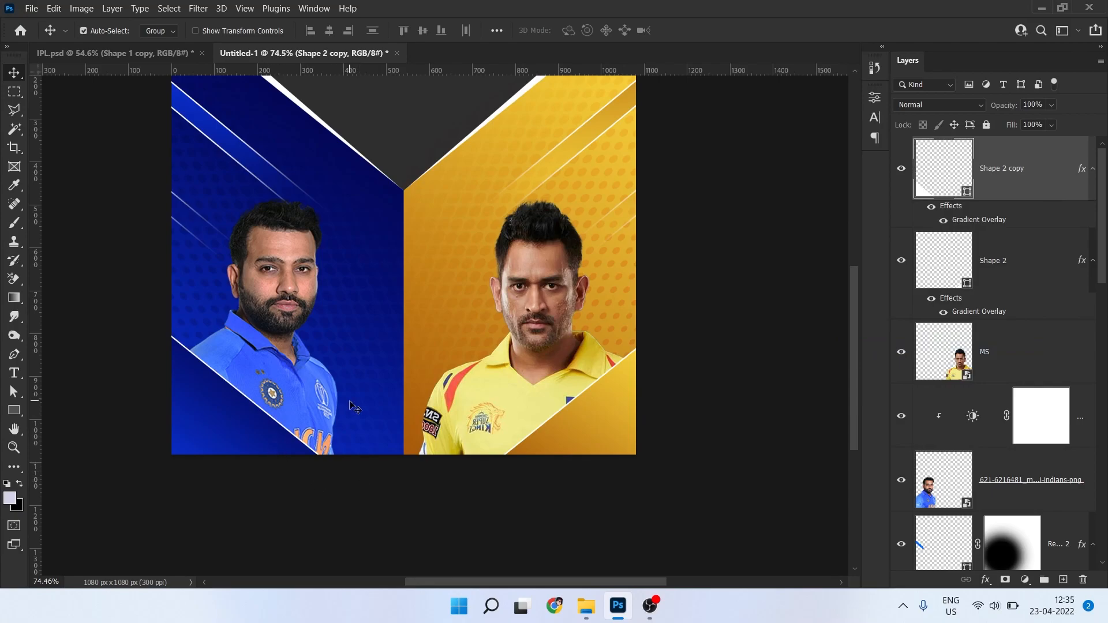
# Add a horizontal guide near the upper ends of both corner triangles to compare their heights, and hide the guides
pyautogui.scroll(-3, 355, 408)
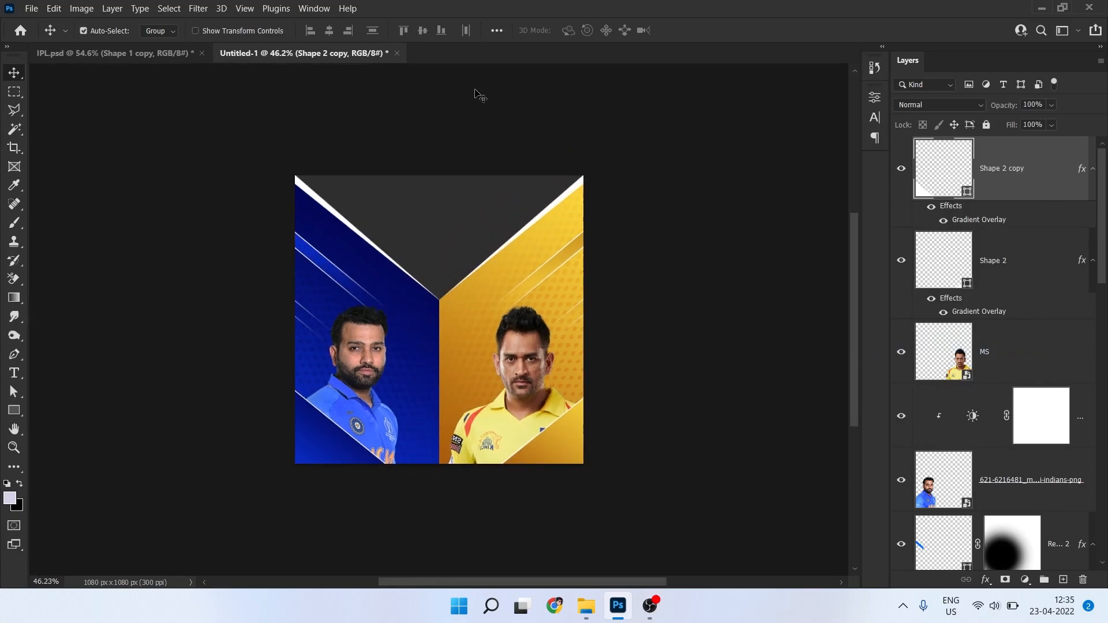
pyautogui.press('ctrl')
pyautogui.moveTo(484, 71); pyautogui.dragTo(488, 403)
pyautogui.scroll(6, 460, 450)
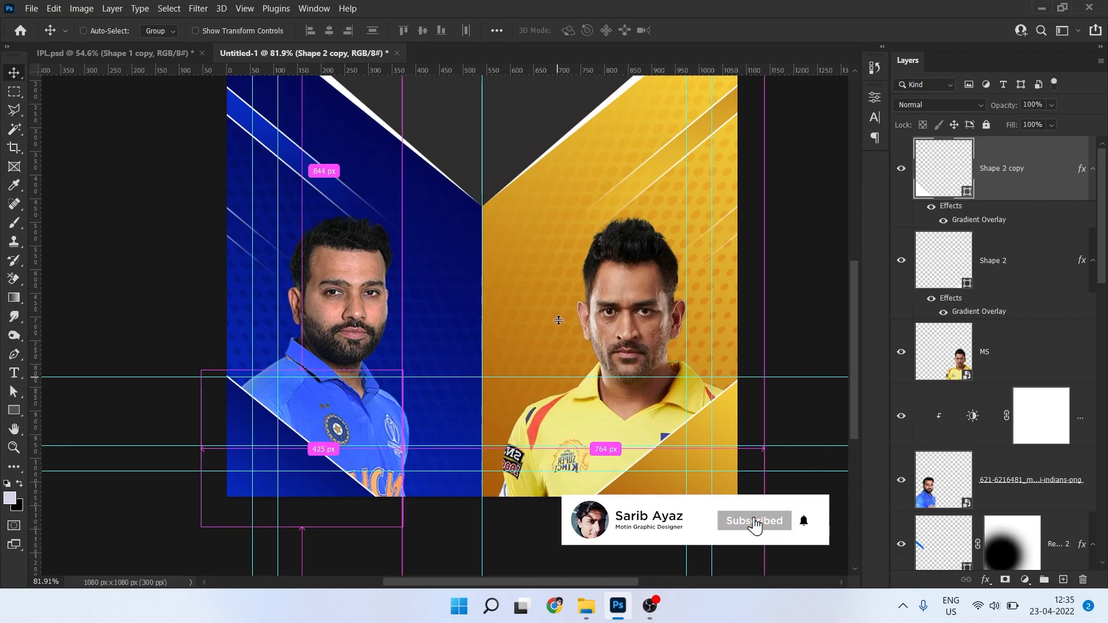
pyautogui.hotkey('ctrl', ';')
pyautogui.scroll(-3, 511, 333)
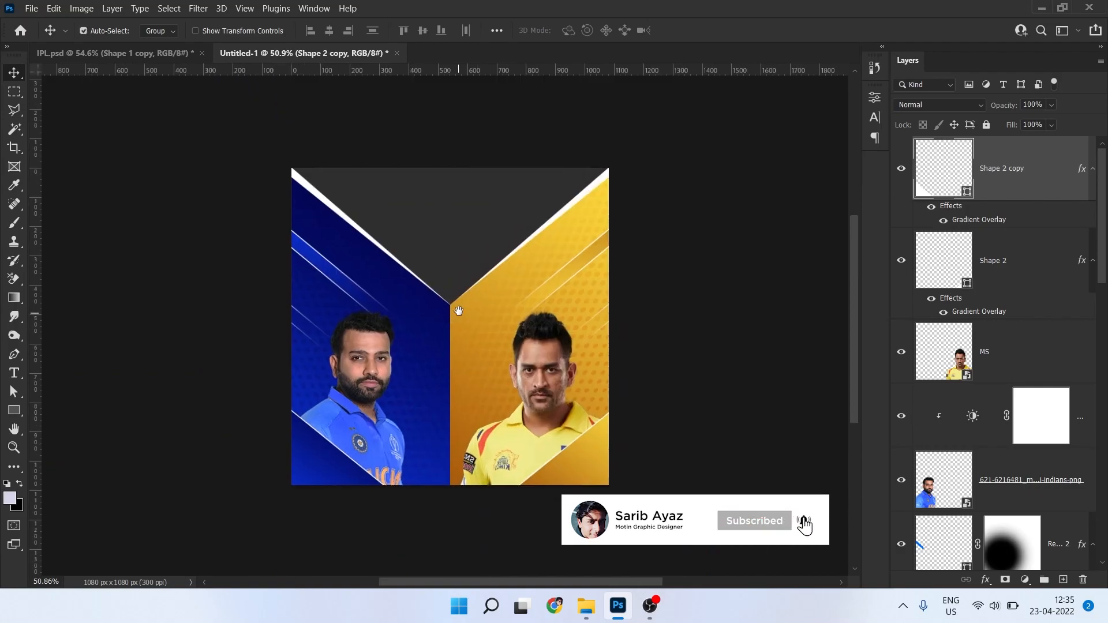
# Switch to the IPL.psd document to examine the reference poster's remaining elements
pyautogui.scroll(2, 472, 357)
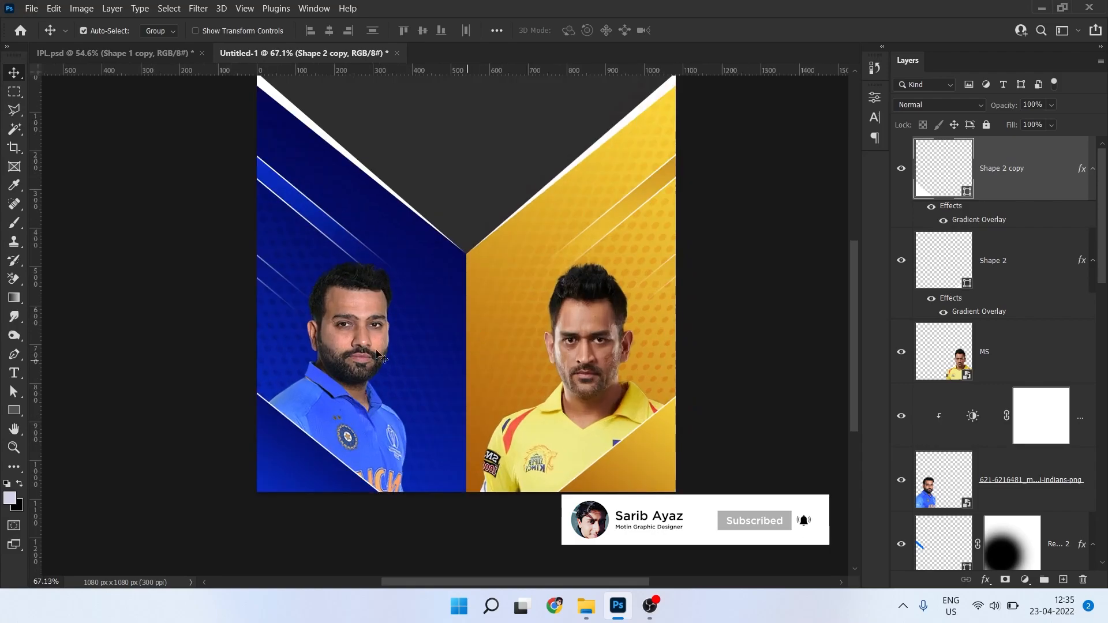
pyautogui.click(154, 52)
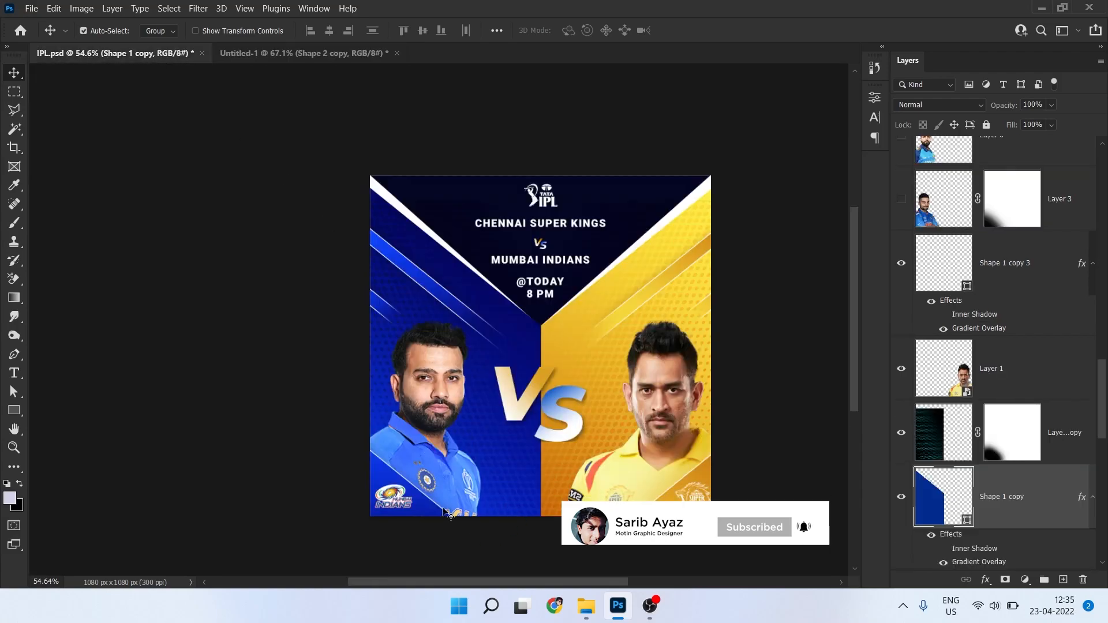
# Copy the Chennai Super Kings and Mumbai Indians logos from IPL.psd into Untitled-1 and position them over the matching corner triangles
pyautogui.click(640, 465)
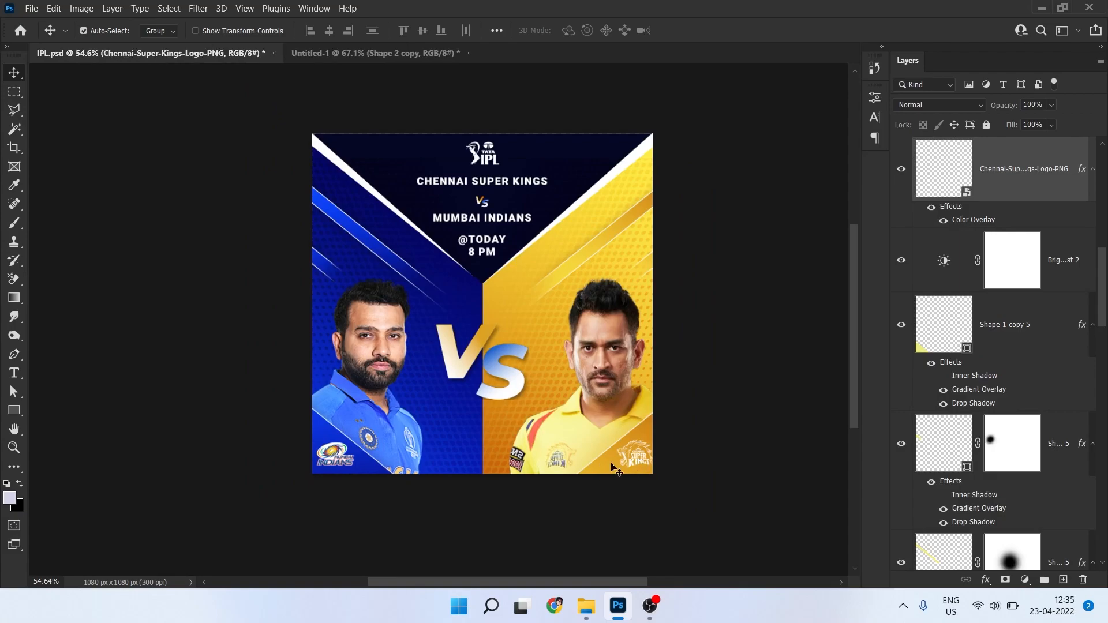
pyautogui.moveTo(344, 458); pyautogui.dragTo(301, 294)
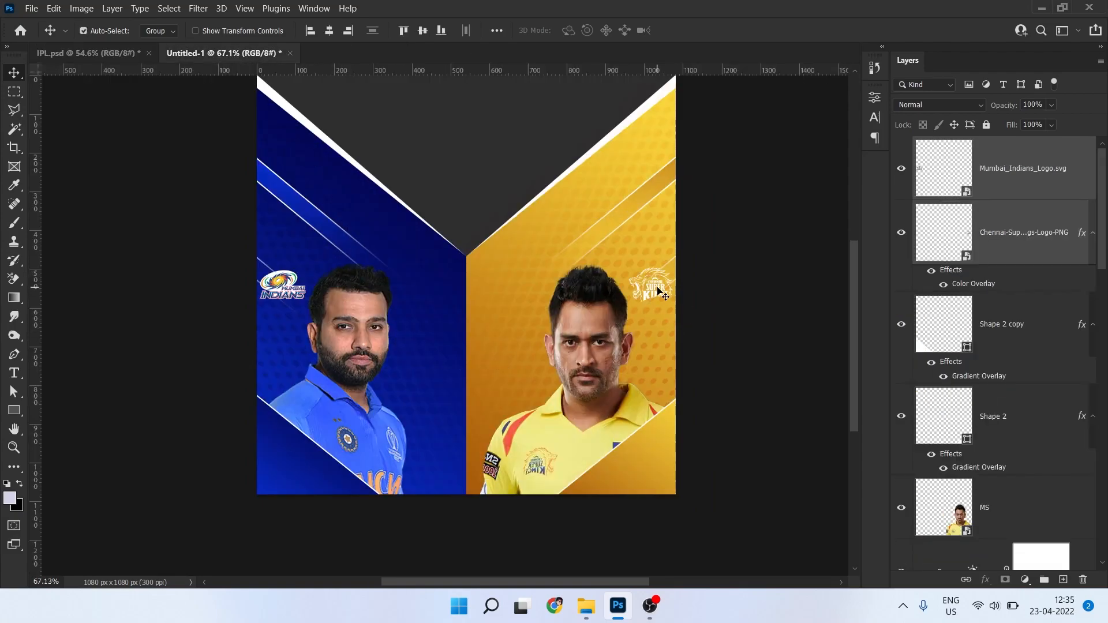
pyautogui.moveTo(636, 335); pyautogui.dragTo(626, 524)
# Select both corner triangles, Shape 2 and Shape 2 copy, and nudge them down together to leave smaller corners
pyautogui.keyDown('ctrl'); pyautogui.click(618, 358); pyautogui.keyUp('ctrl')
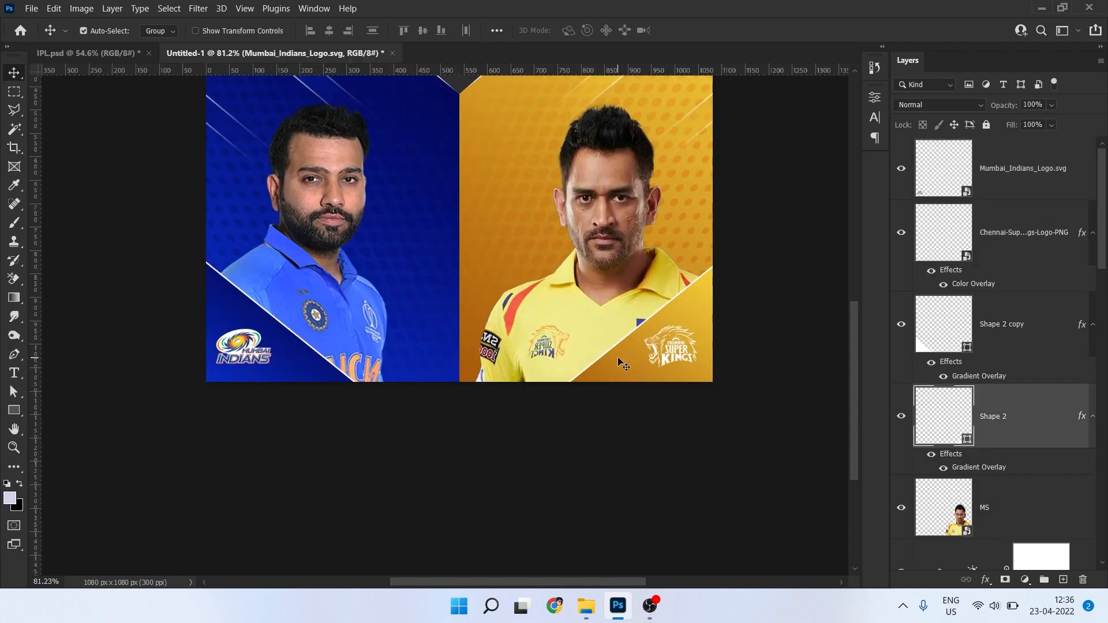
pyautogui.keyDown('ctrl'); pyautogui.keyDown('shift'); pyautogui.click(224, 302); pyautogui.keyUp('shift'); pyautogui.keyUp('ctrl')
pyautogui.hotkey('shift', 'Down')
pyautogui.hotkey('shift', 'Down')
pyautogui.hotkey('shift', 'Down')
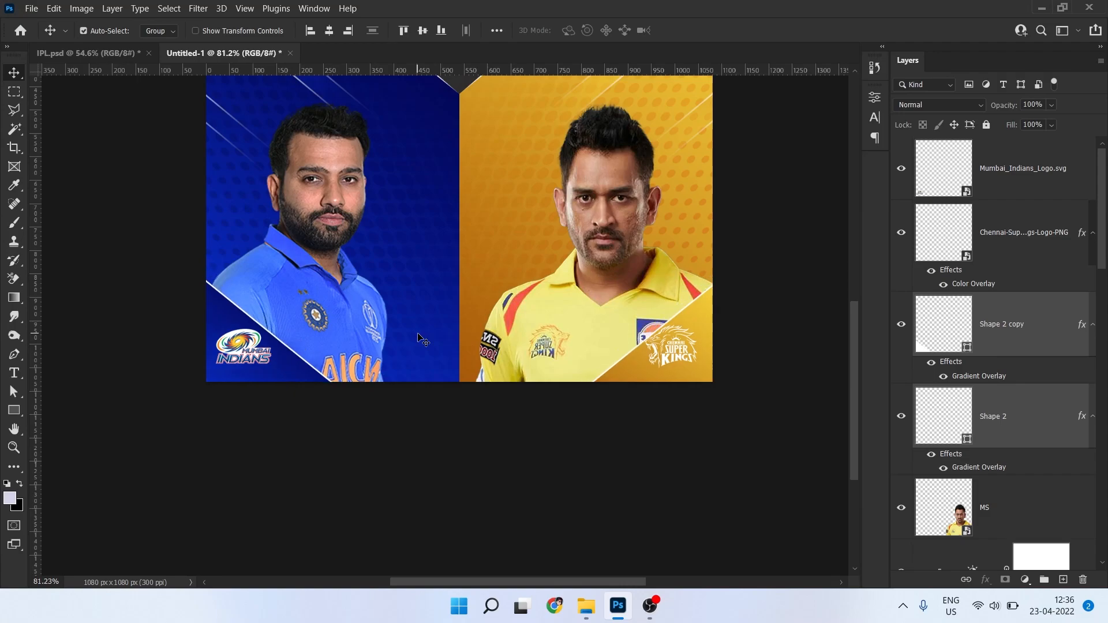
pyautogui.hotkey('shift', 'Down')
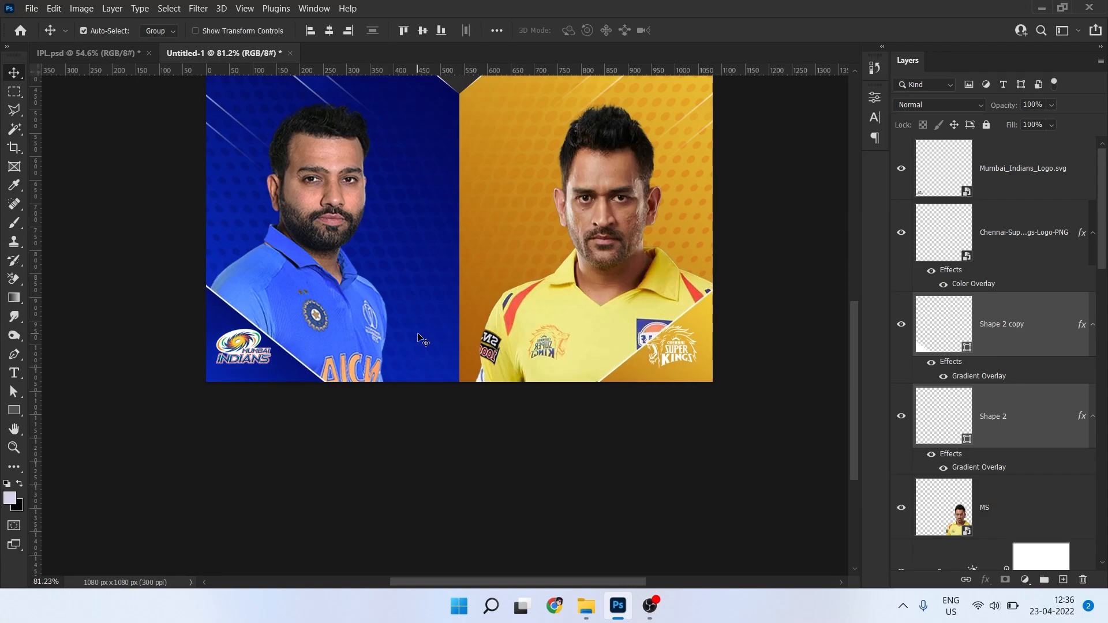
# Shift the Chennai Super Kings and Mumbai Indians logos slightly down to fit inside their corner triangles
pyautogui.scroll(4, 669, 416)
pyautogui.moveTo(776, 333); pyautogui.dragTo(780, 346)
pyautogui.scroll(-3, 578, 337)
pyautogui.moveTo(578, 337); pyautogui.dragTo(706, 337)
pyautogui.moveTo(228, 340); pyautogui.dragTo(230, 350)
pyautogui.scroll(-8, 450, 404)
pyautogui.moveTo(461, 409); pyautogui.dragTo(400, 448)
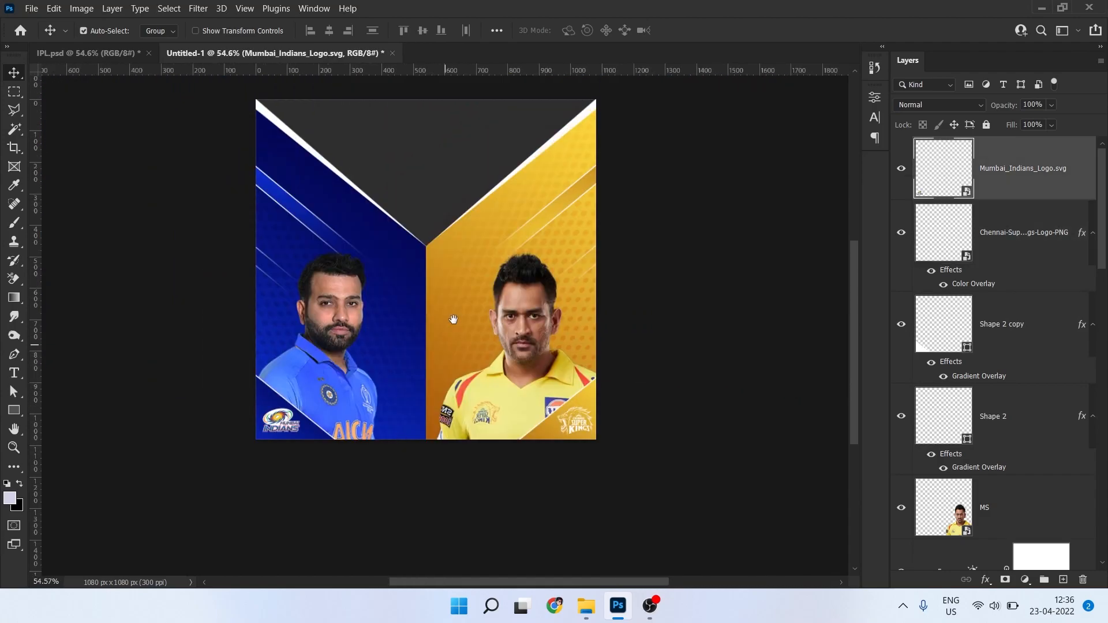
pyautogui.moveTo(448, 335); pyautogui.dragTo(437, 394)
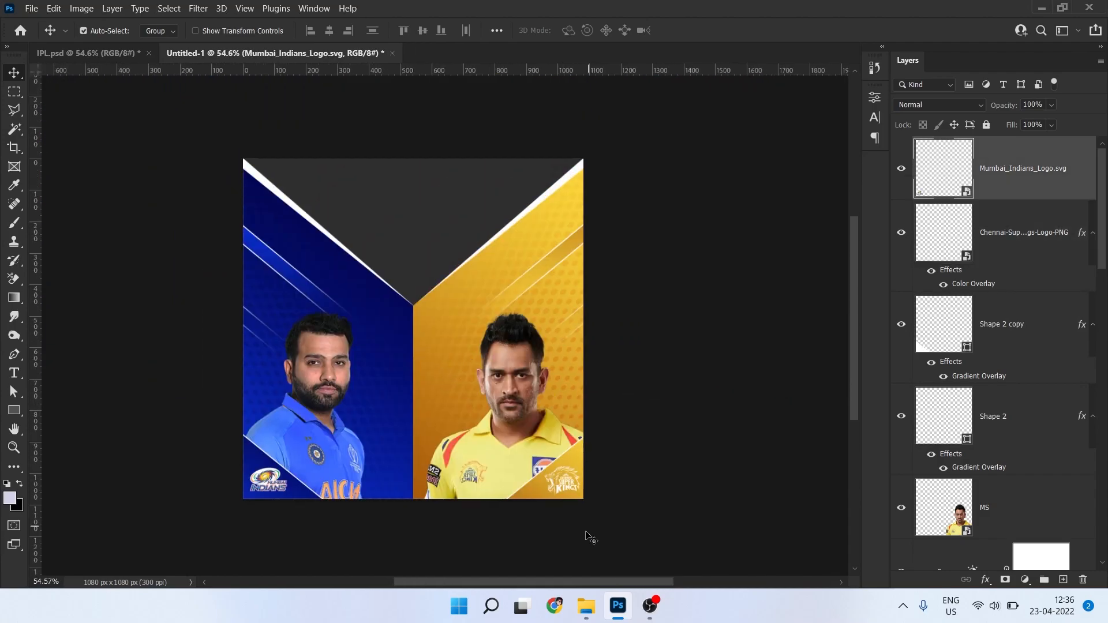
# Place the VS image file into the poster and position it between the two players
pyautogui.click(587, 607)
pyautogui.moveTo(489, 139); pyautogui.dragTo(612, 298)
pyautogui.hotkey('alt', 'Tab')
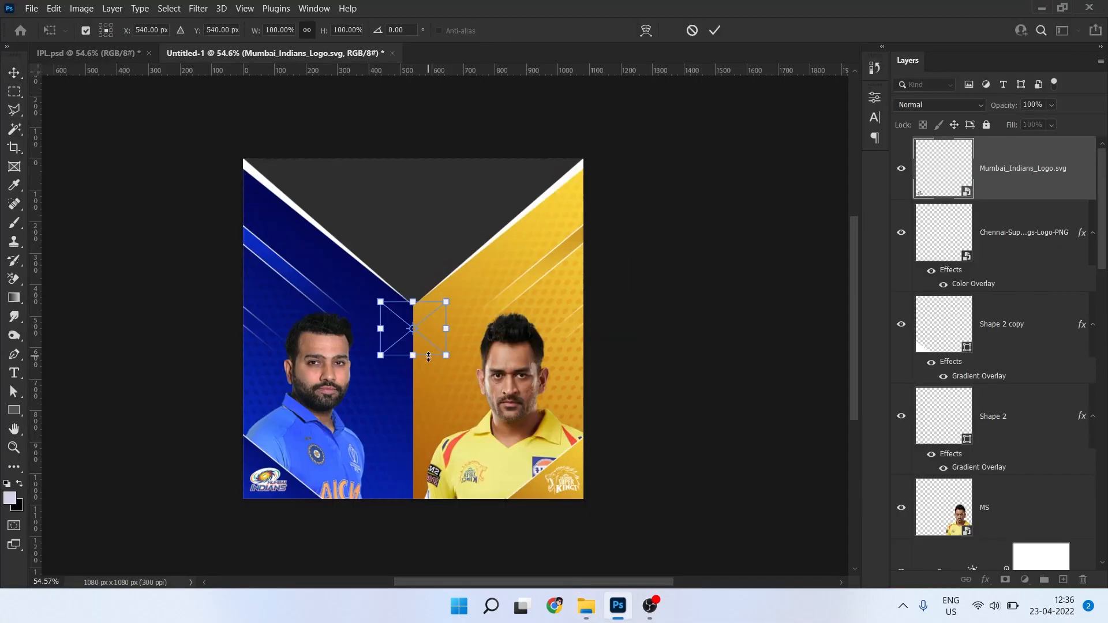
pyautogui.moveTo(436, 341); pyautogui.dragTo(427, 376)
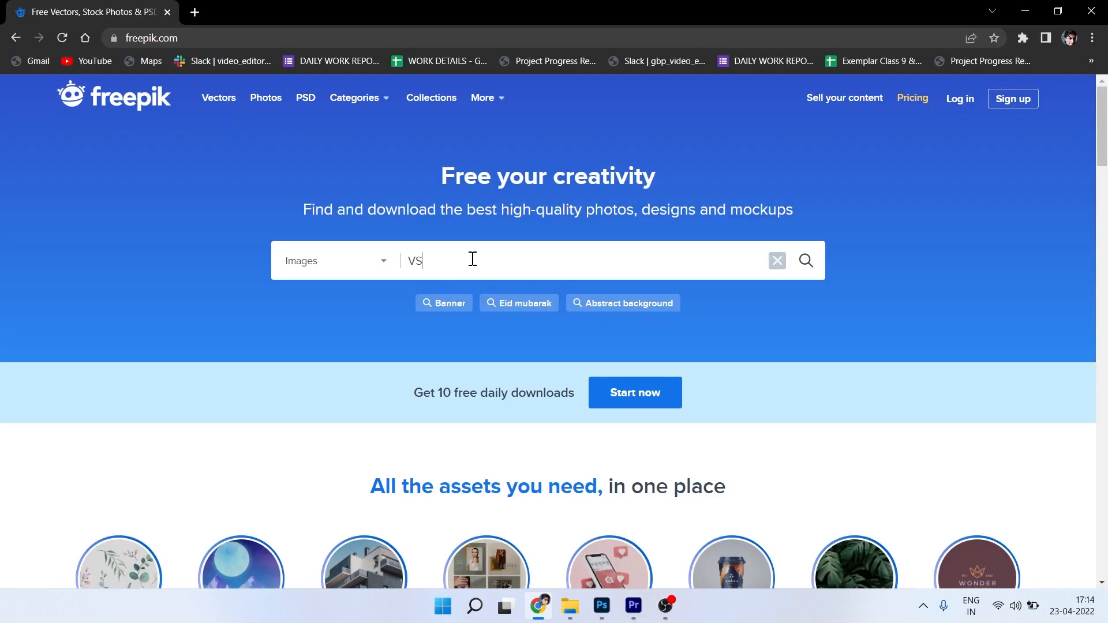
# Search Freepik for VS images and browse the resulting designs
pyautogui.press('Return')
pyautogui.scroll(-4, 451, 383)
pyautogui.scroll(-10, 451, 383)
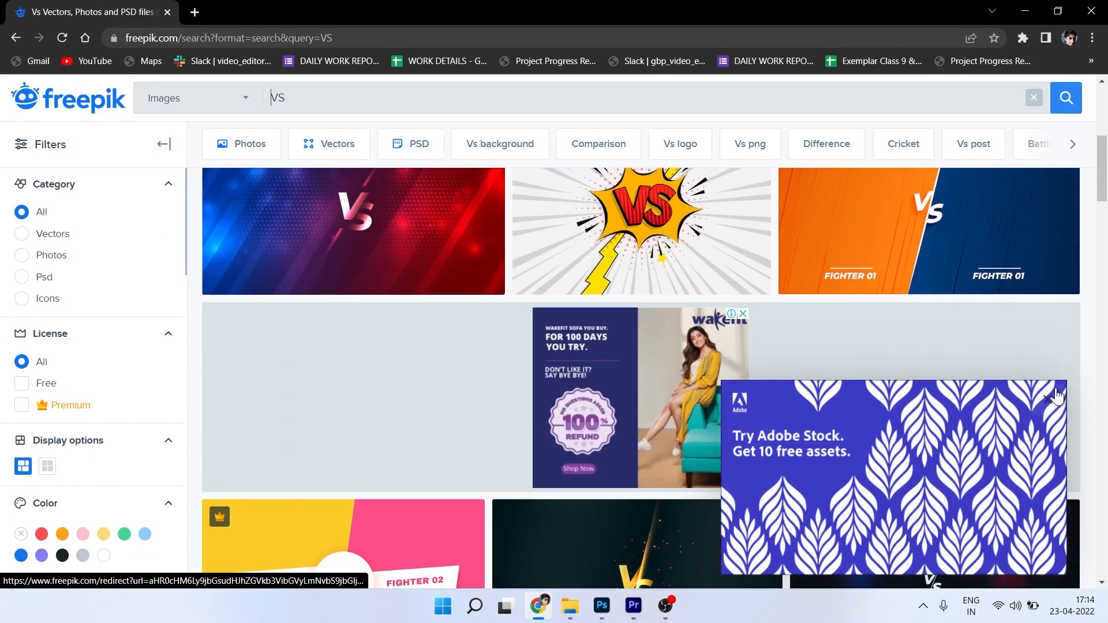
pyautogui.scroll(-15, 893, 446)
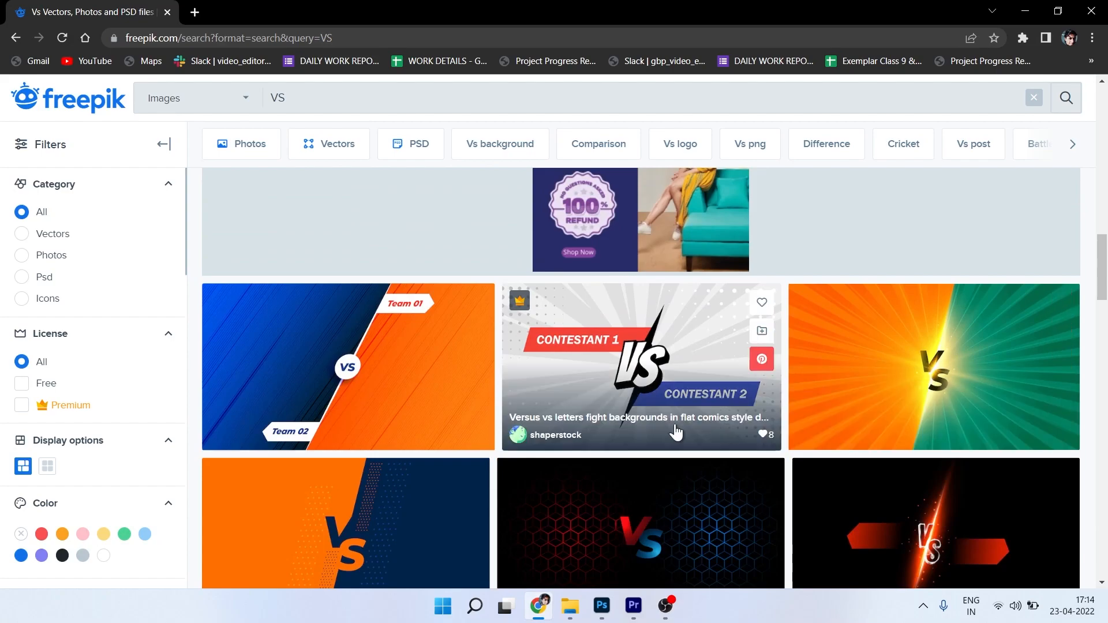
pyautogui.scroll(-5, 688, 450)
pyautogui.scroll(3, 781, 440)
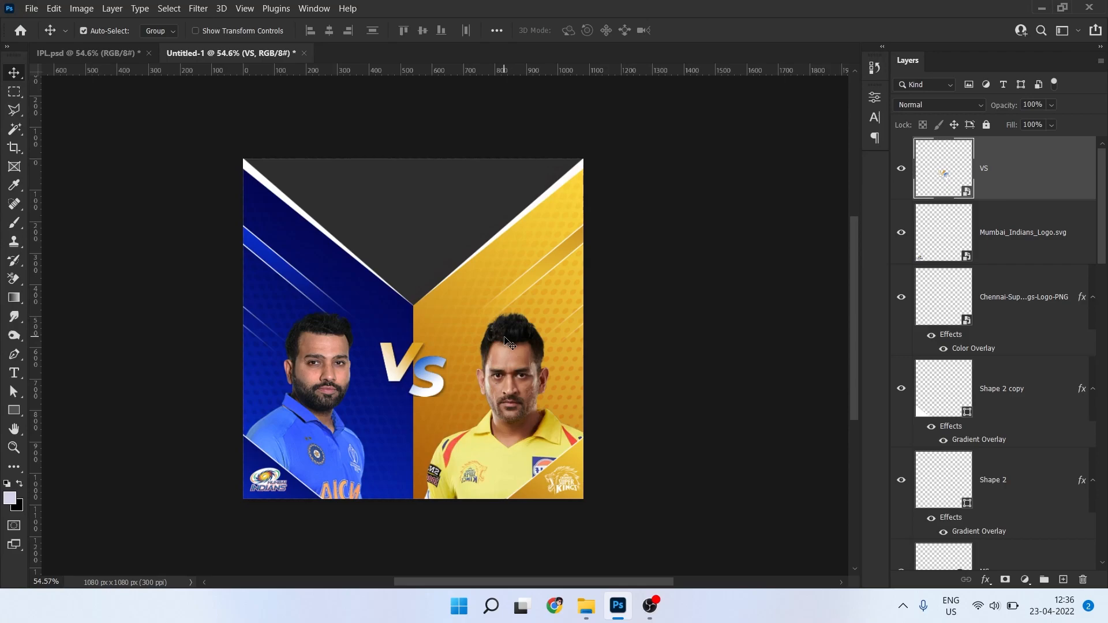
# Set the Color Fill 1 background to dark grey #1c1c1c
pyautogui.scroll(3, 390, 344)
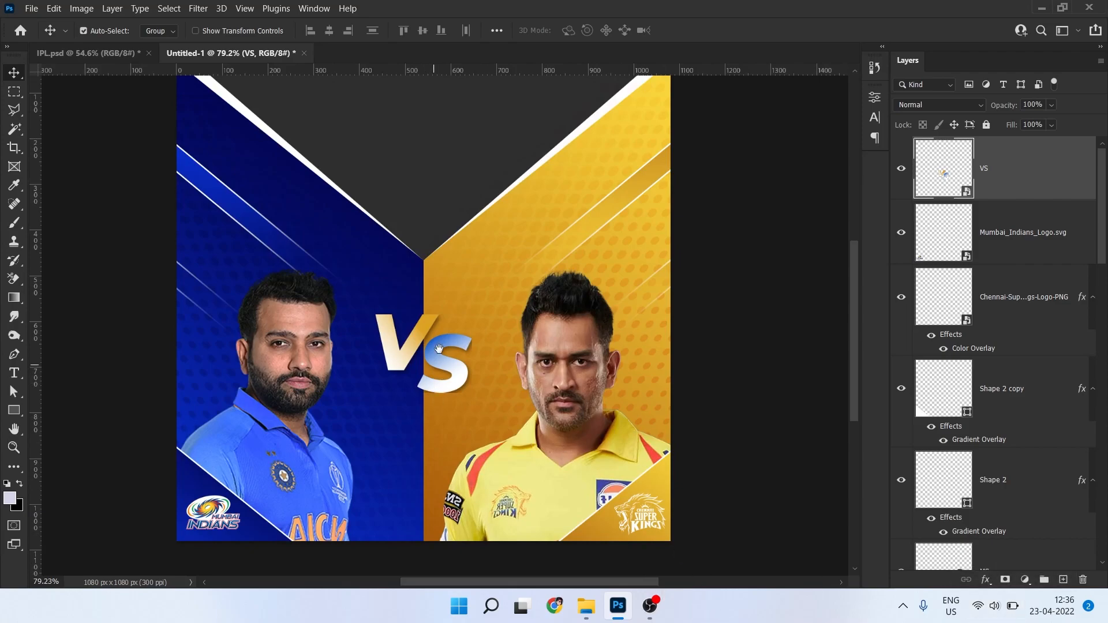
pyautogui.moveTo(446, 316); pyautogui.dragTo(471, 259)
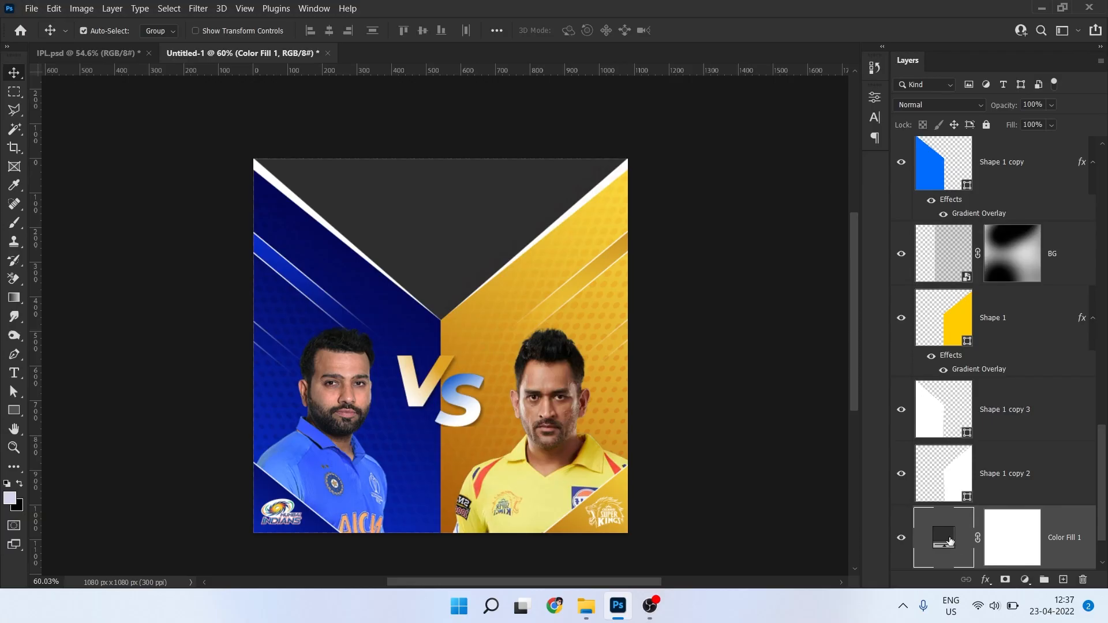
pyautogui.doubleClick(944, 538)
pyautogui.moveTo(677, 410); pyautogui.dragTo(656, 427)
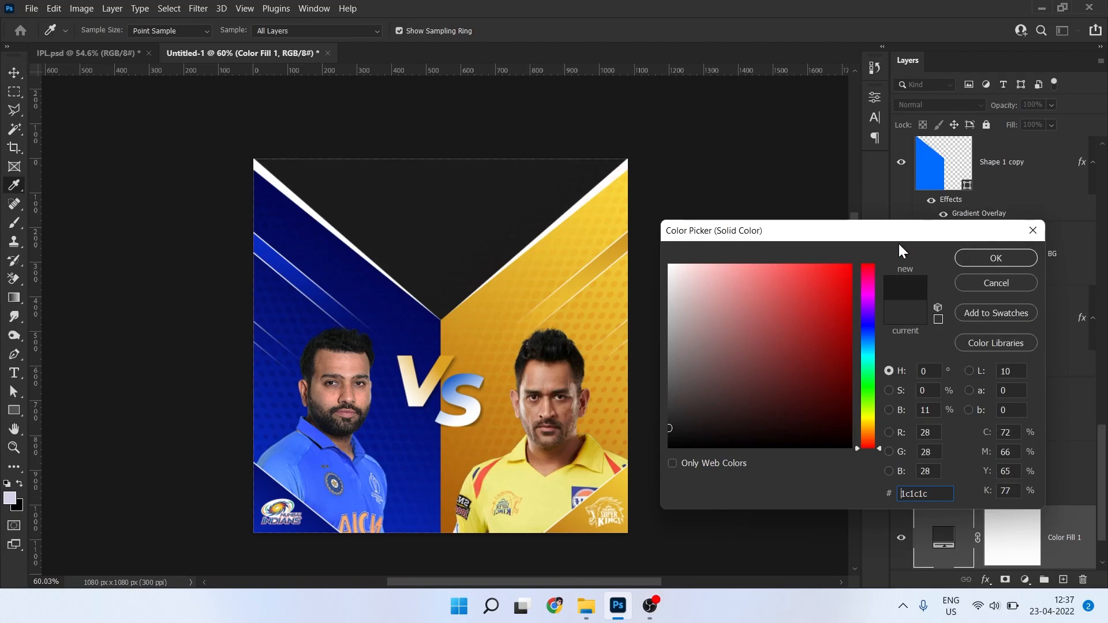
pyautogui.click(990, 258)
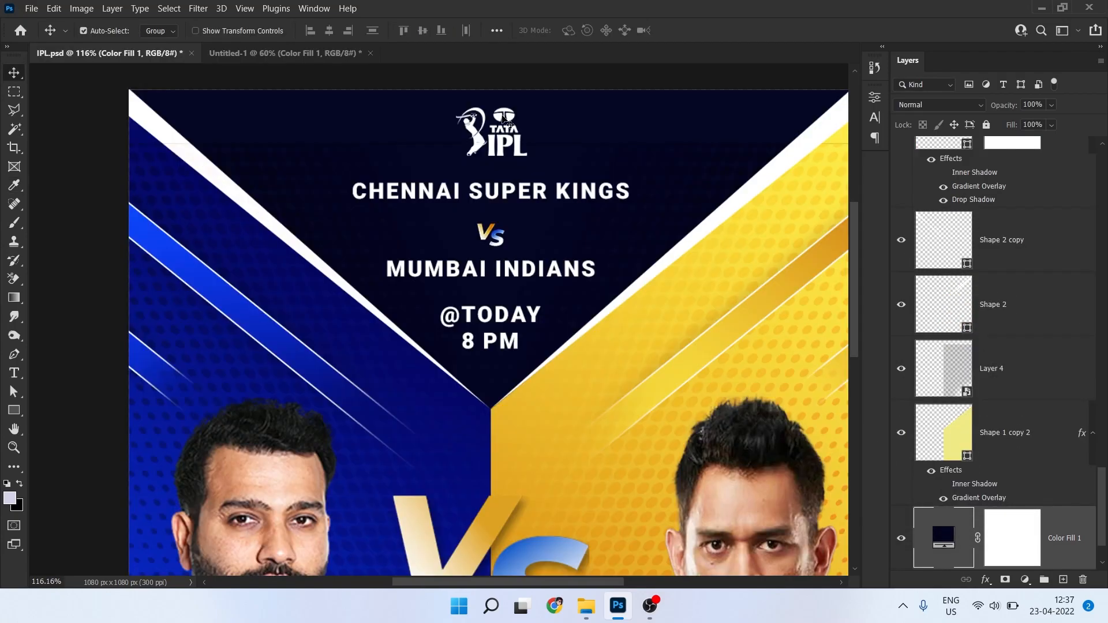
pyautogui.moveTo(514, 131); pyautogui.dragTo(505, 128)
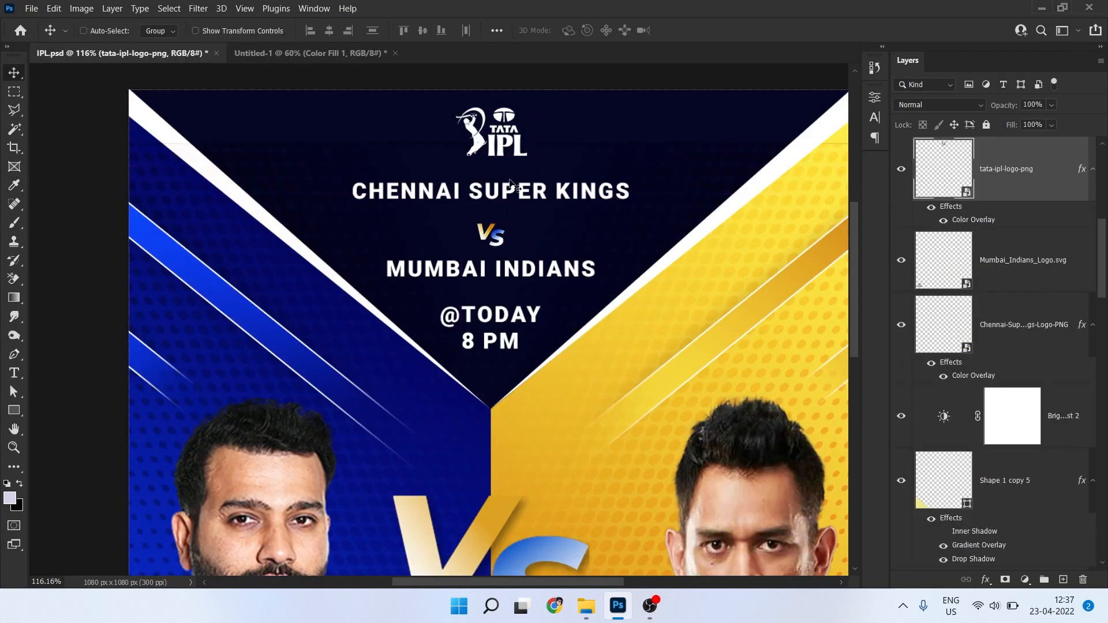
pyautogui.keyDown('ctrl'); pyautogui.keyDown('shift'); pyautogui.click(507, 190); pyautogui.keyUp('shift'); pyautogui.keyUp('ctrl')
pyautogui.keyDown('ctrl'); pyautogui.keyDown('shift'); pyautogui.click(514, 271); pyautogui.keyUp('shift'); pyautogui.keyUp('ctrl')
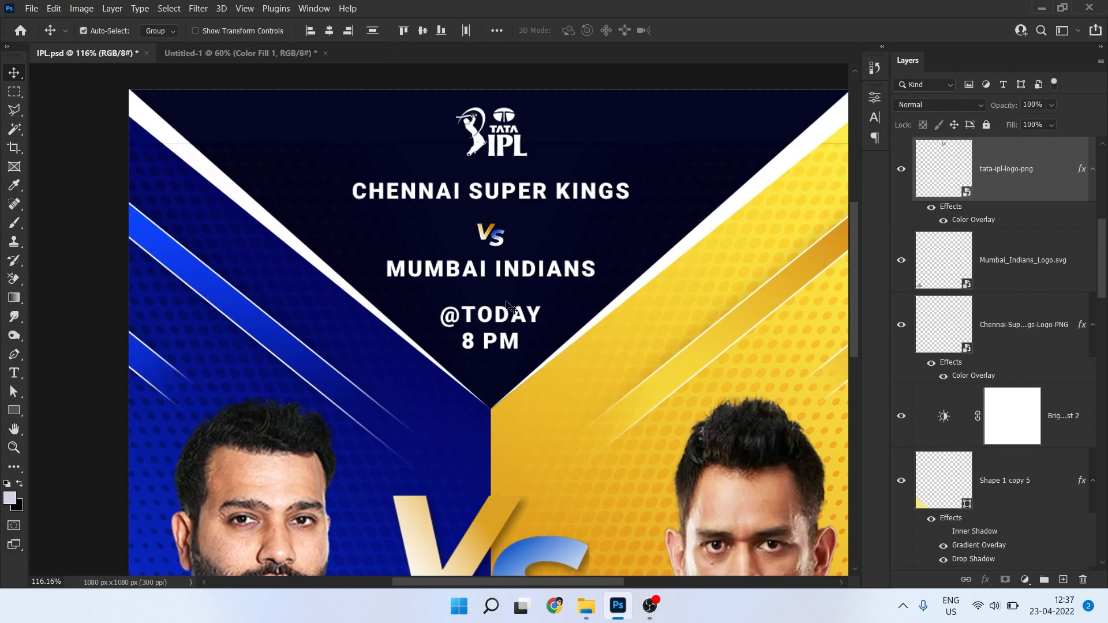
pyautogui.moveTo(507, 321); pyautogui.dragTo(477, 251)
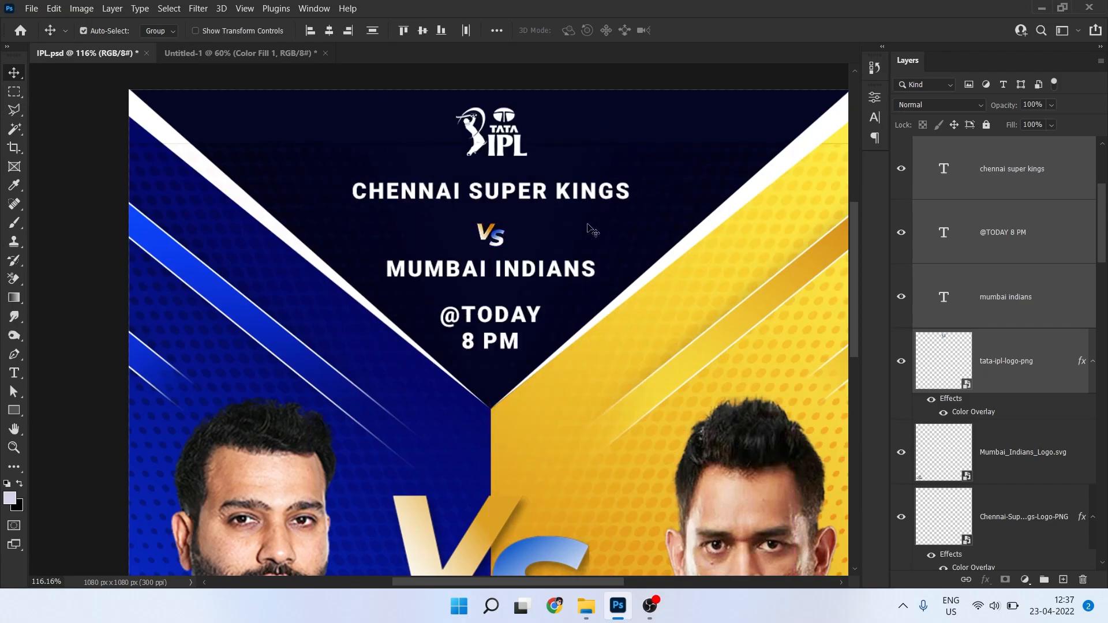
pyautogui.moveTo(498, 237); pyautogui.dragTo(520, 260)
# Sample the blue panel's colour for the Color Fill 1 background and adjust it to dark navy #090a20
pyautogui.scroll(-1, 1005, 459)
pyautogui.doubleClick(938, 453)
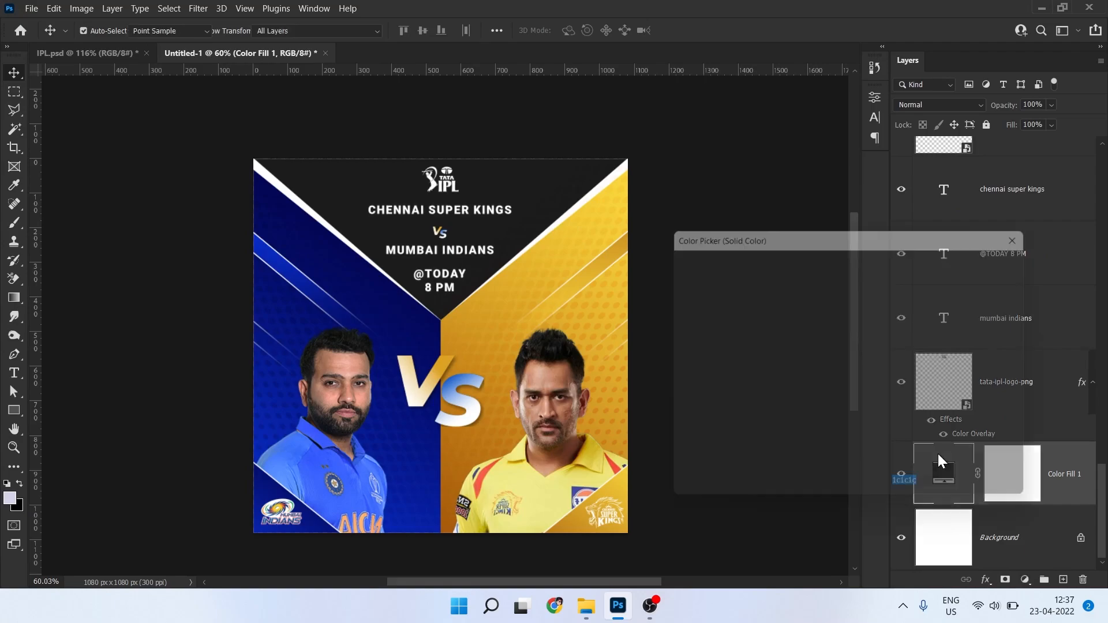
pyautogui.click(358, 294)
pyautogui.moveTo(845, 381); pyautogui.dragTo(817, 432)
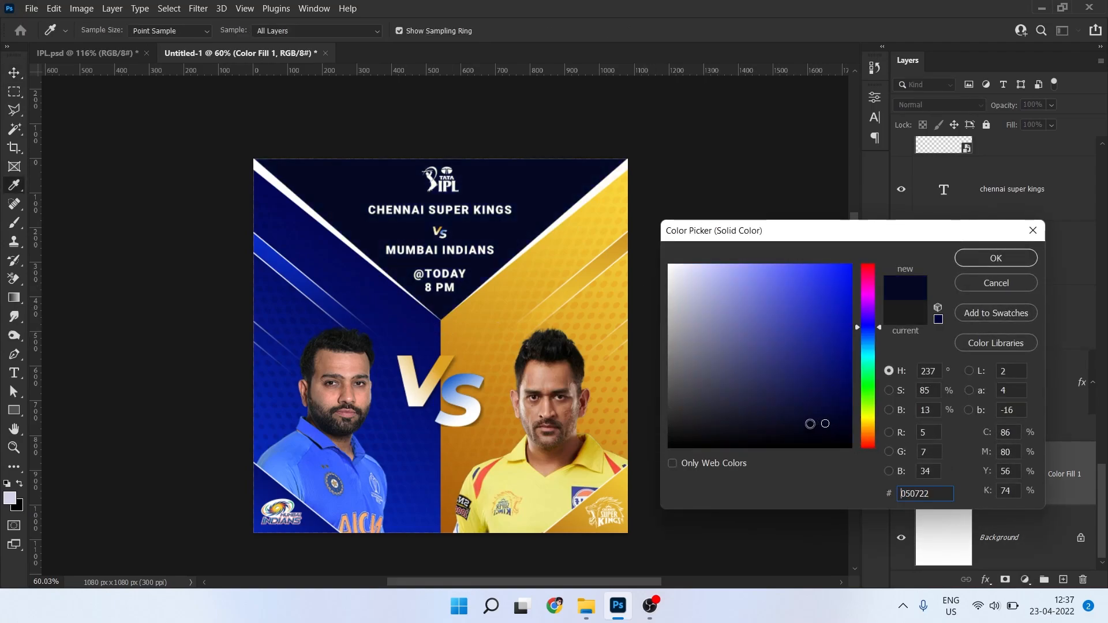
pyautogui.click(803, 425)
pyautogui.click(981, 260)
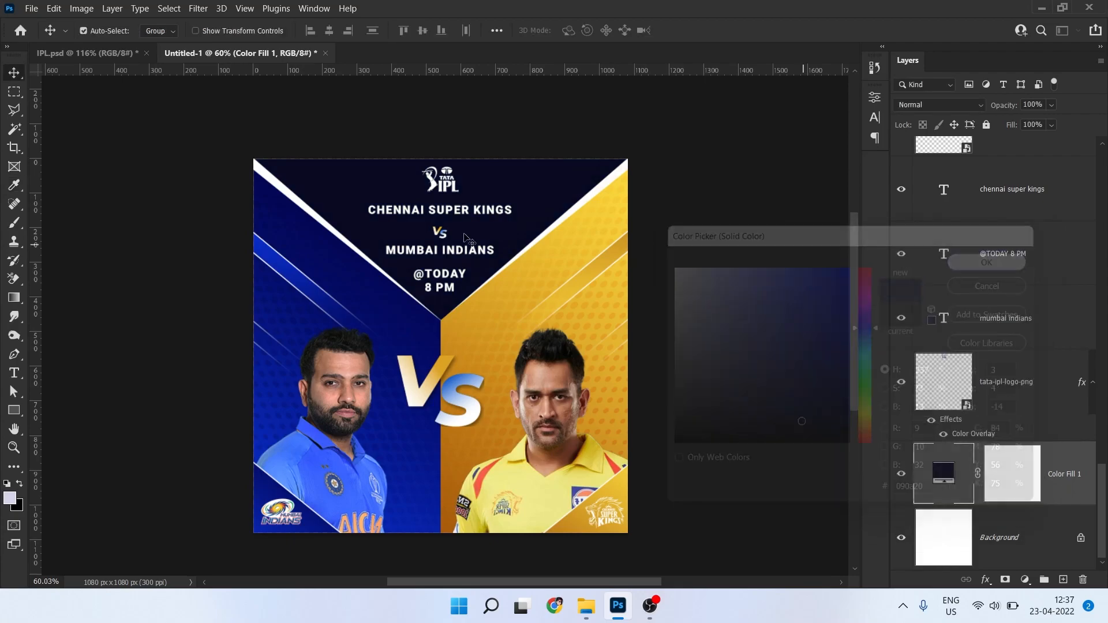
pyautogui.press('v')
pyautogui.click(415, 215)
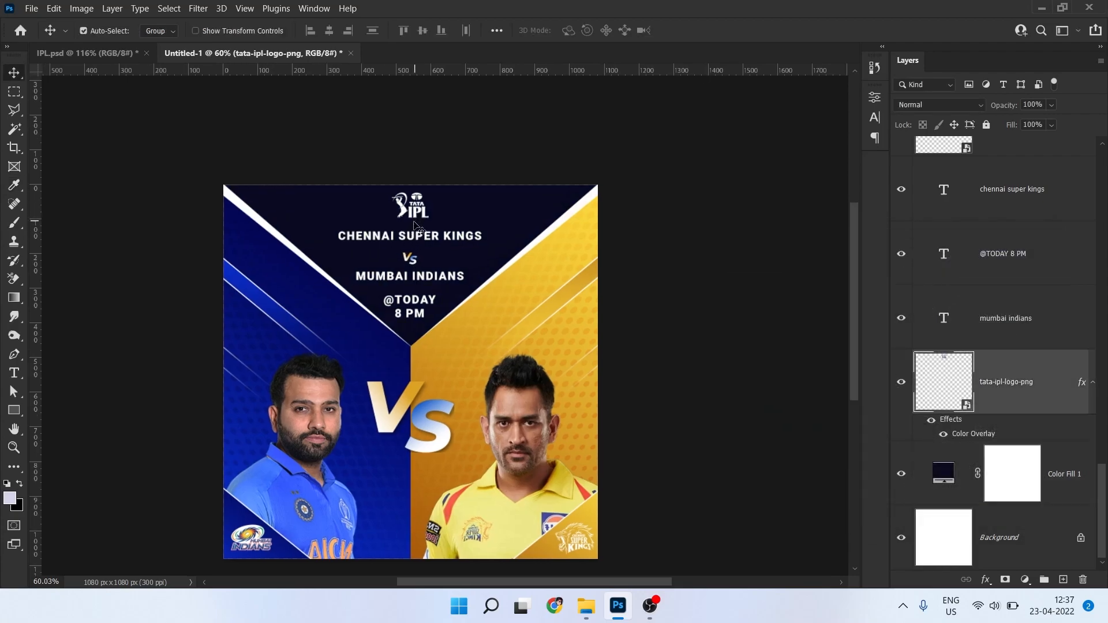
pyautogui.scroll(3, 413, 231)
pyautogui.click(415, 242)
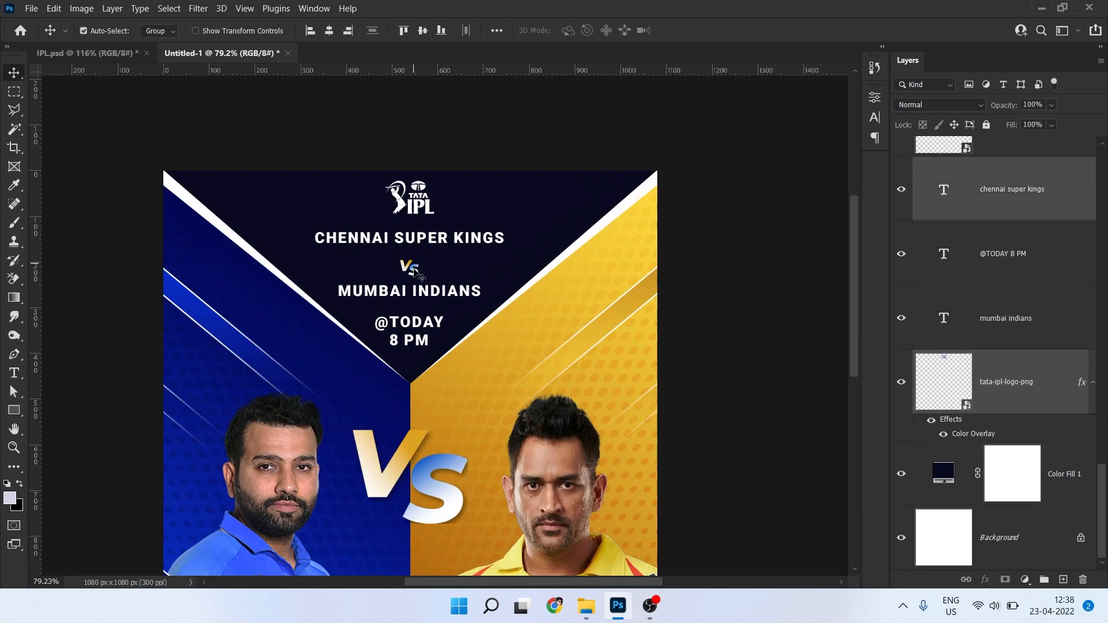
pyautogui.keyDown('shift'); pyautogui.click(416, 276); pyautogui.keyUp('shift')
pyautogui.keyDown('shift'); pyautogui.click(418, 295); pyautogui.keyUp('shift')
pyautogui.keyDown('shift'); pyautogui.click(422, 328); pyautogui.keyUp('shift')
pyautogui.hotkey('ctrl', 'a')
# Scale down the BG dotted texture layer on the yellow panel
pyautogui.scroll(-3, 456, 209)
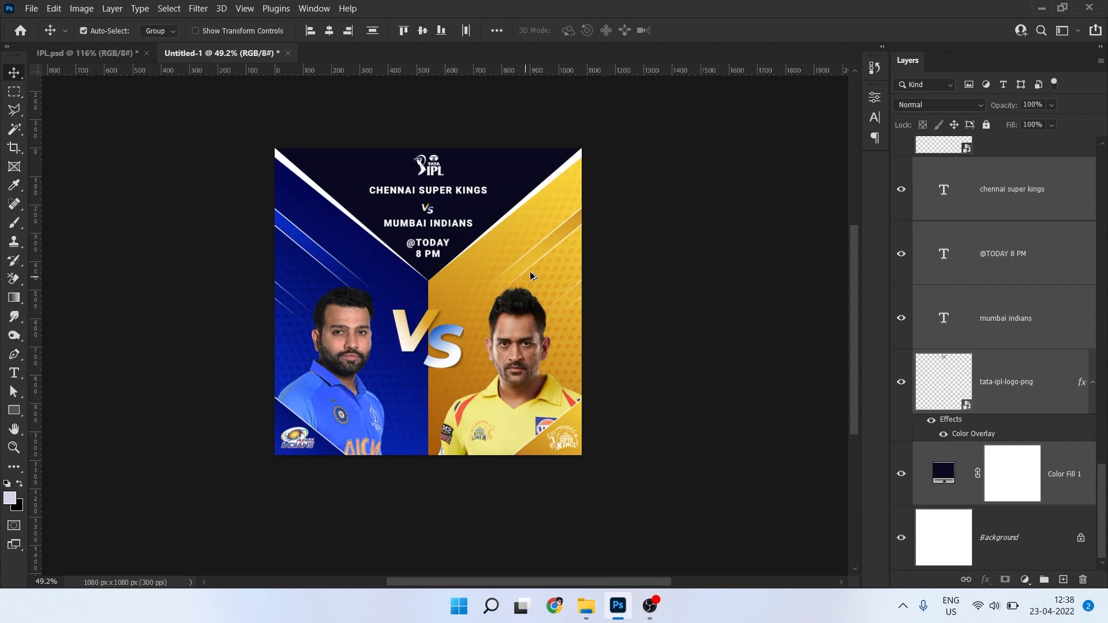
pyautogui.scroll(4, 532, 271)
pyautogui.scroll(-2, 545, 290)
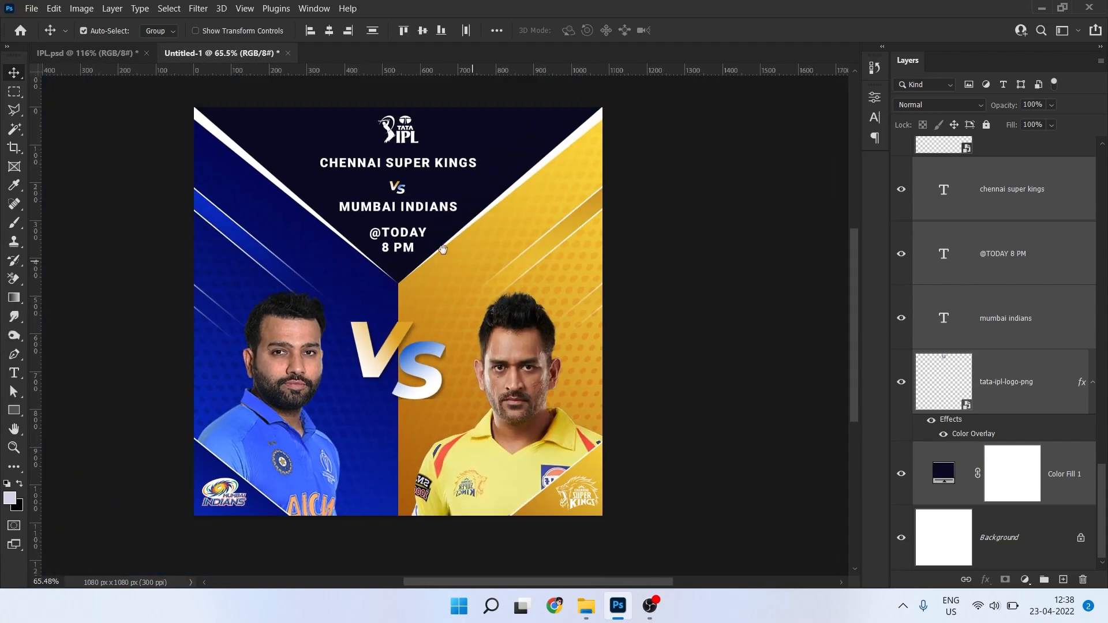
pyautogui.moveTo(442, 250); pyautogui.dragTo(502, 238)
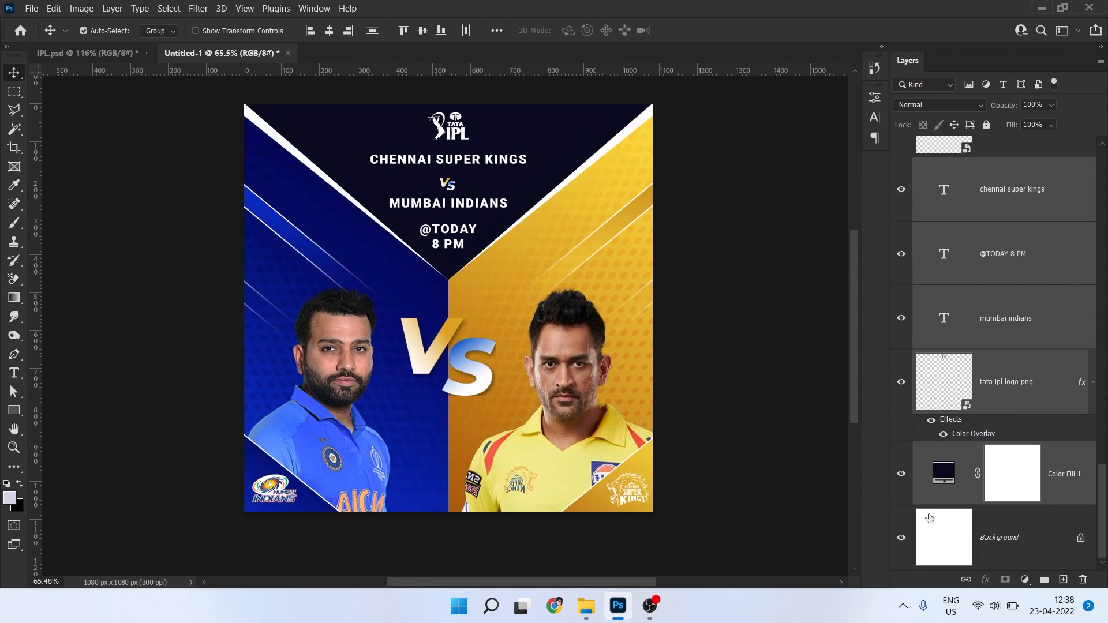
pyautogui.click(644, 399)
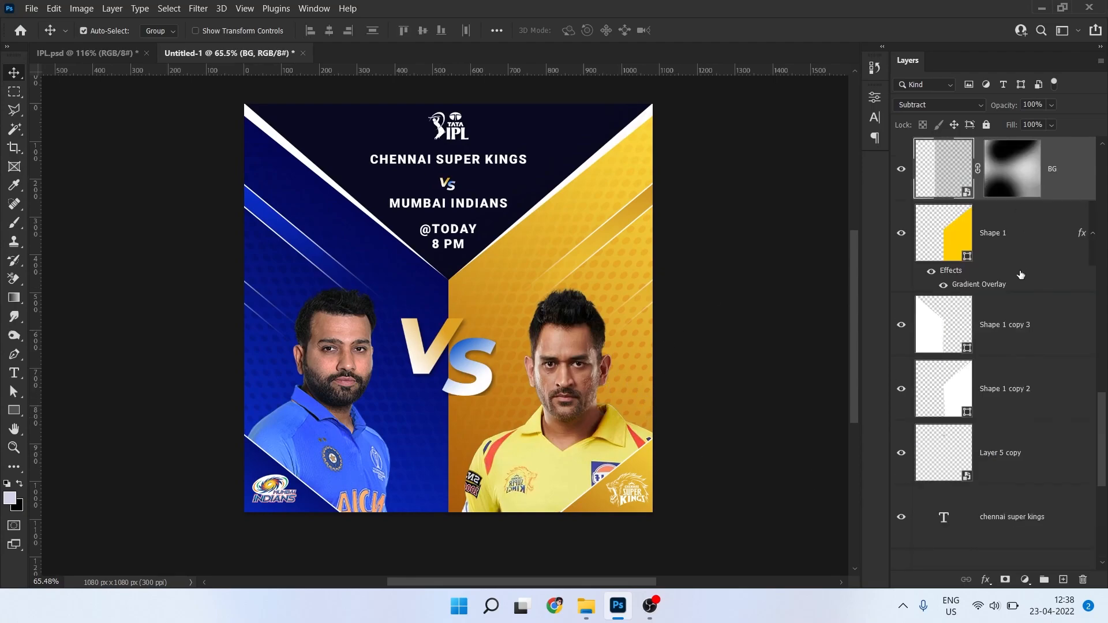
pyautogui.scroll(3, 1021, 265)
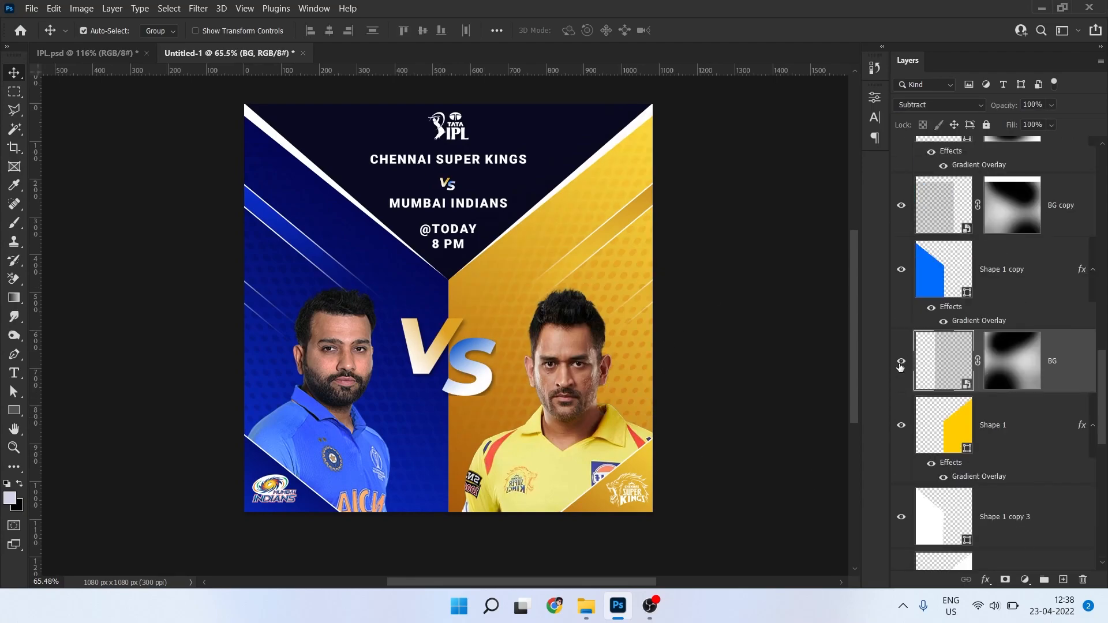
pyautogui.hotkey('ctrl', 't')
pyautogui.scroll(-2, 497, 294)
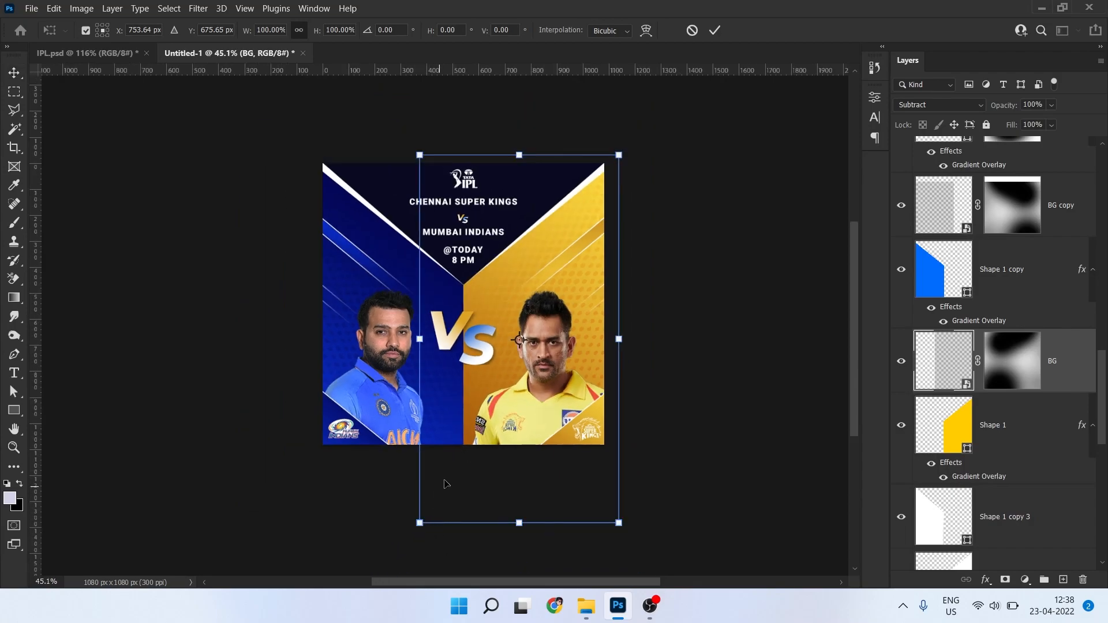
pyautogui.moveTo(420, 523)
pyautogui.mouseDown()
pyautogui.moveTo(474, 463)
pyautogui.moveTo(473, 479)
pyautogui.mouseUp()
pyautogui.press('Return')
pyautogui.scroll(2, 598, 392)
pyautogui.scroll(-1, 589, 306)
# Repaint the BG texture's layer mask with a large brush in black and white to rebalance the dots on the yellow panel
pyautogui.click(1013, 361)
pyautogui.press('b')
pyautogui.click(546, 314)
pyautogui.press('x')
pyautogui.moveTo(463, 394)
pyautogui.mouseDown()
pyautogui.moveTo(445, 365)
pyautogui.moveTo(548, 424)
pyautogui.mouseUp()
pyautogui.press('x')
# Try the BG texture layer at 50% opacity and settle on 80%
pyautogui.click(1035, 105)
pyautogui.write('50')
pyautogui.press('Return')
pyautogui.click(1044, 107)
pyautogui.write('80')
pyautogui.press('Return')
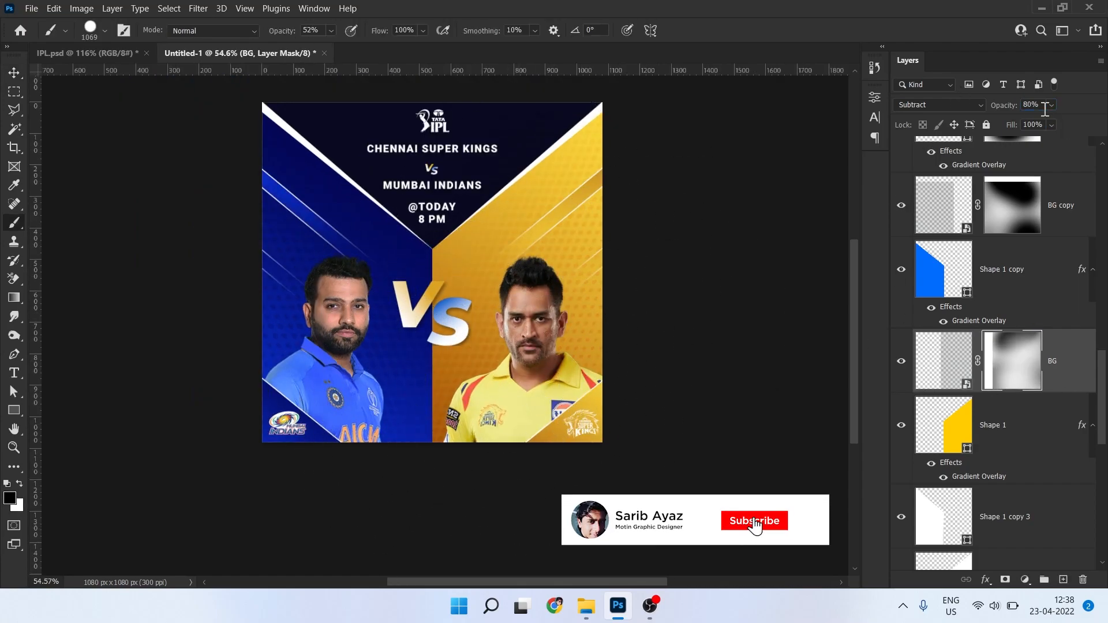
# Repaint the layer mask of the Rectangle 1 stripe on the yellow panel with a soft 454 px brush to adjust its fade
pyautogui.scroll(4, 563, 254)
pyautogui.scroll(-2, 623, 272)
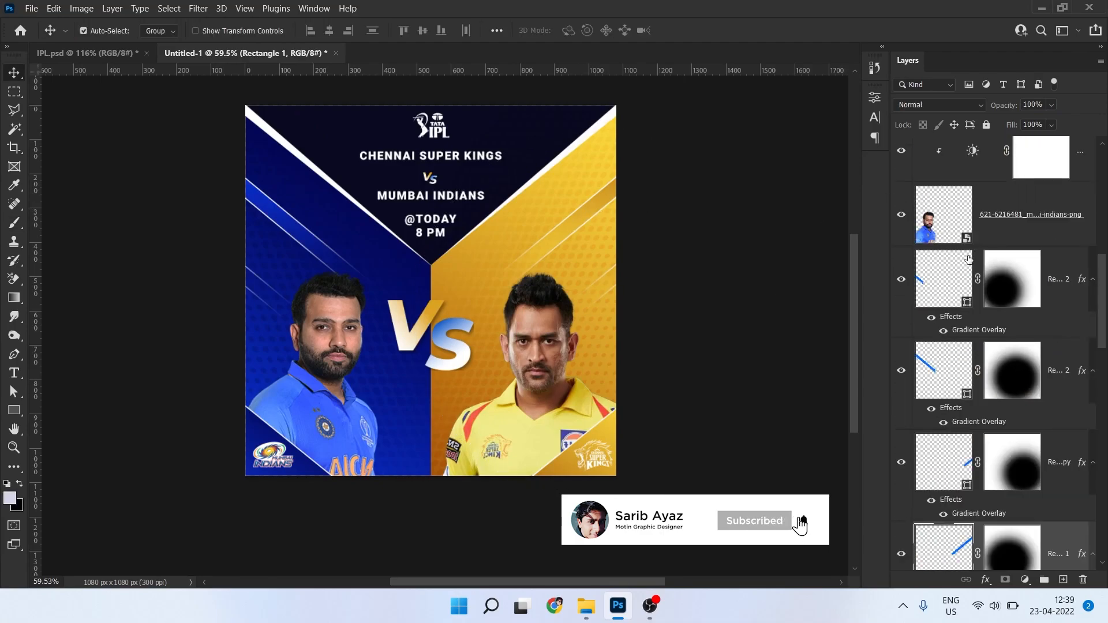
pyautogui.click(994, 375)
pyautogui.press('b')
pyautogui.press('x')
pyautogui.moveTo(604, 254)
pyautogui.mouseDown()
pyautogui.moveTo(549, 298)
pyautogui.moveTo(504, 277)
pyautogui.mouseUp()
pyautogui.rightClick(580, 229)
pyautogui.click(570, 216)
pyautogui.press('x')
pyautogui.moveTo(568, 216)
pyautogui.mouseDown()
pyautogui.moveTo(570, 203)
pyautogui.moveTo(560, 208)
pyautogui.moveTo(574, 218)
pyautogui.mouseUp()
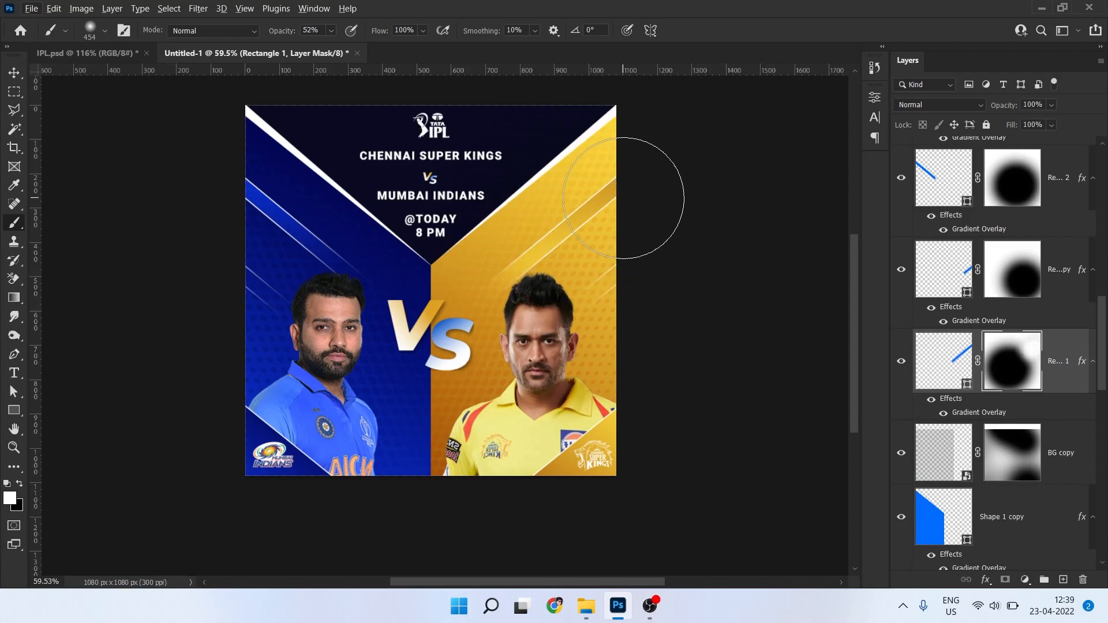
pyautogui.press('x')
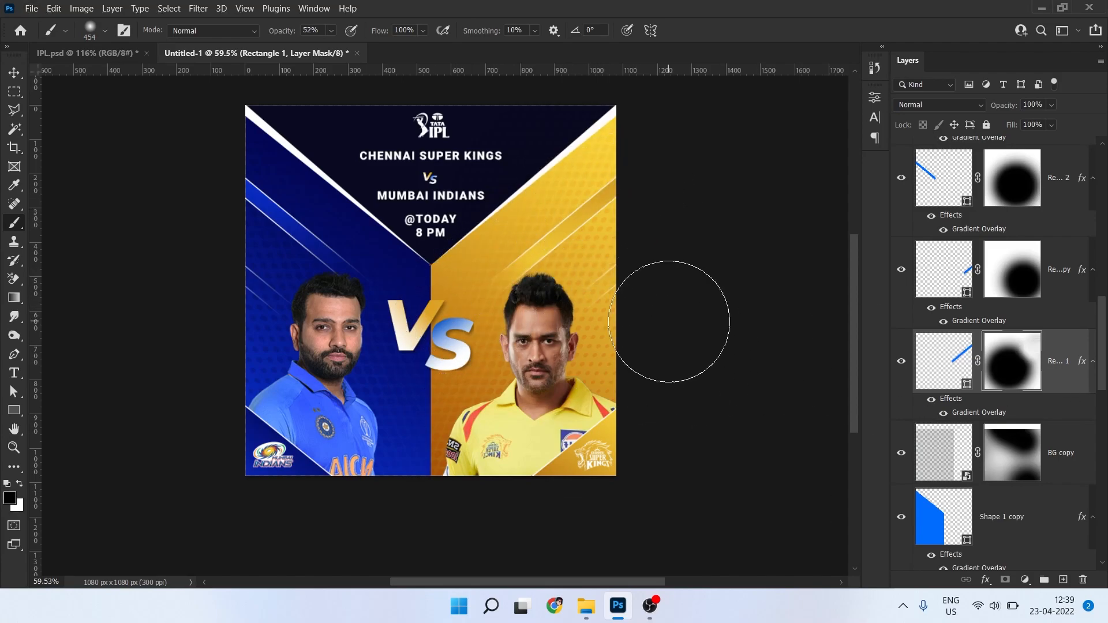
# Paint white on the layer mask of the Rectangle 1 copy stripe near the yellow panel's outer edge to reveal more of it
pyautogui.press('v')
pyautogui.click(608, 280)
pyautogui.click(1024, 283)
pyautogui.press('b')
pyautogui.press('x')
pyautogui.click(656, 260)
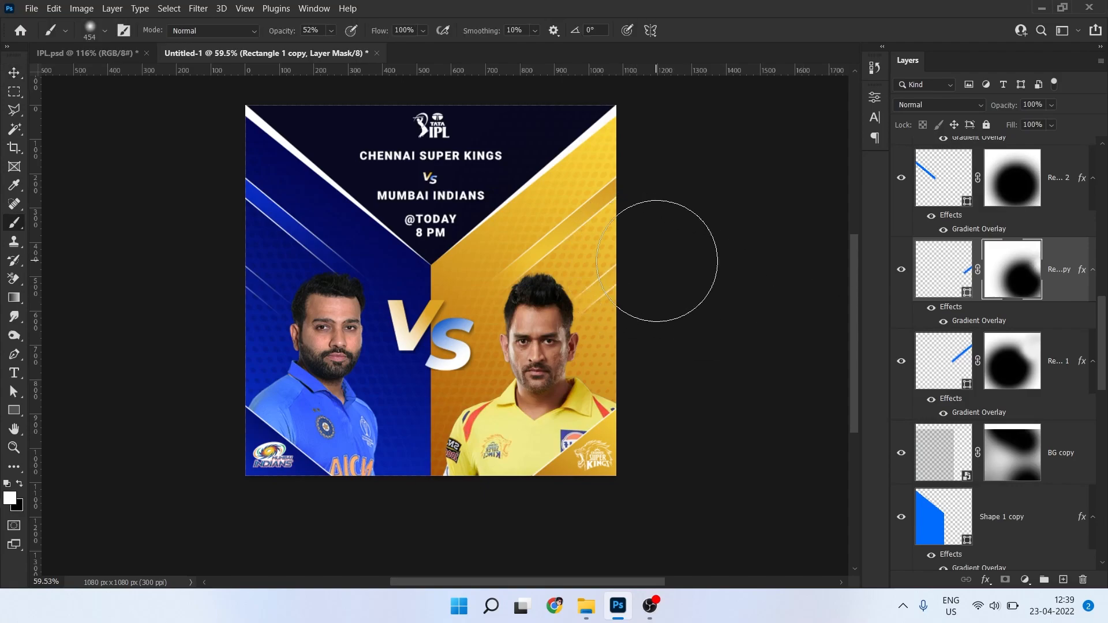
# Identify the stripe layers by selecting the long stripe on the blue panel and temporarily hiding the Rectangle 1 copy stripe
pyautogui.scroll(5, 648, 288)
pyautogui.scroll(-6, 606, 300)
pyautogui.moveTo(549, 269); pyautogui.dragTo(634, 328)
pyautogui.scroll(5, 482, 297)
pyautogui.press('v')
pyautogui.click(490, 281)
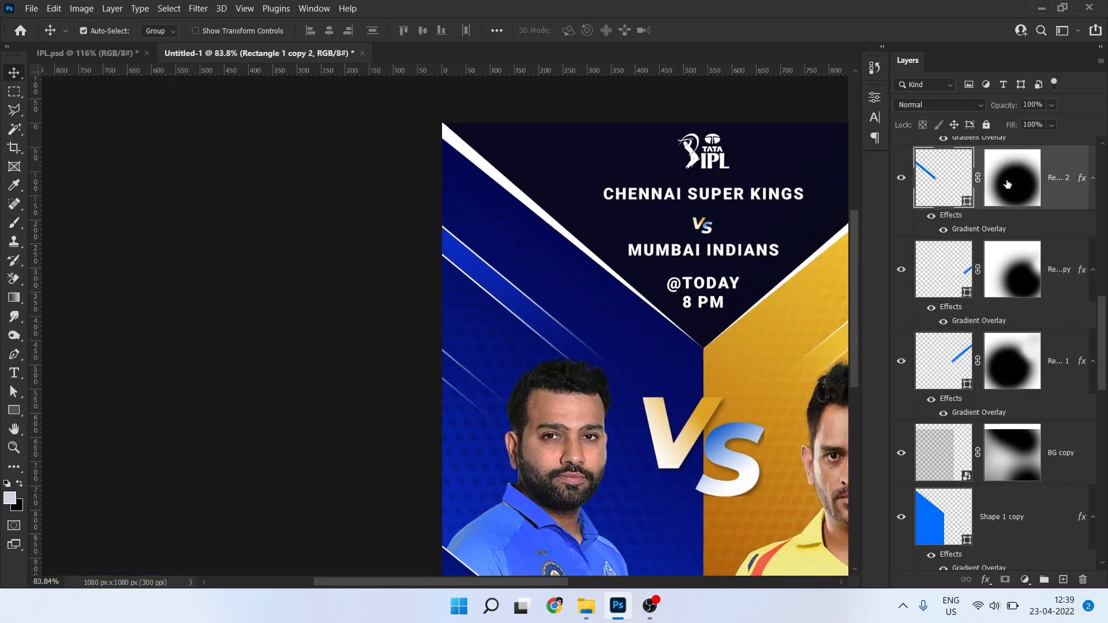
pyautogui.click(1006, 184)
pyautogui.moveTo(511, 359); pyautogui.dragTo(500, 299)
pyautogui.click(1013, 283)
pyautogui.click(899, 270)
pyautogui.scroll(1, 923, 272)
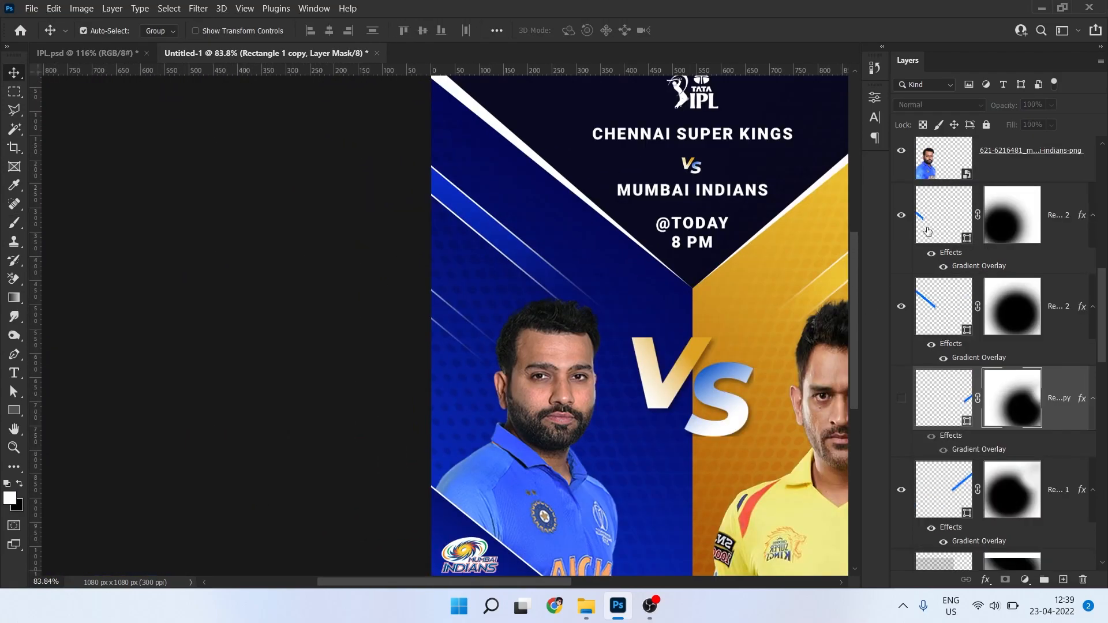
# Activate the layer mask of the short stripe on the blue panel and ready the Brush with black for painting
pyautogui.click(1012, 215)
pyautogui.press('b')
pyautogui.press('x')
pyautogui.scroll(-4, 559, 367)
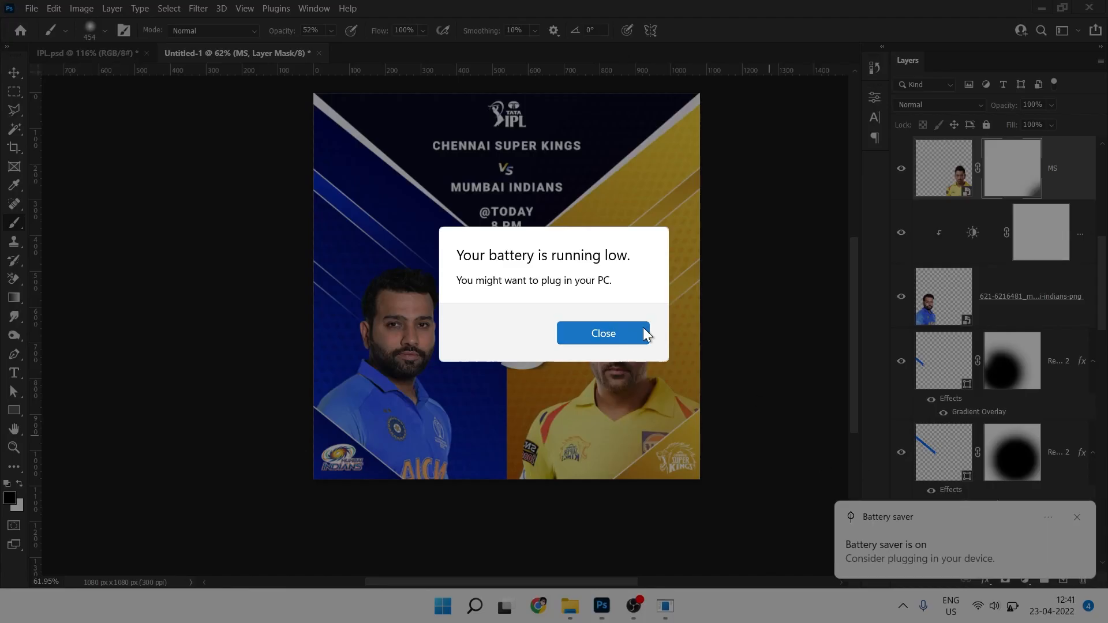
# Dismiss the low-battery warning and undo the stray brush stroke on the MS layer's mask
pyautogui.click(640, 330)
pyautogui.click(399, 404)
pyautogui.hotkey('ctrl', 'z')
# Add a layer mask to the Mumbai Indians player layer and paint black over his lower corner beside the team logo to fade it
pyautogui.press('v')
pyautogui.click(399, 404)
pyautogui.click(1005, 580)
pyautogui.press('b')
pyautogui.moveTo(339, 463); pyautogui.dragTo(364, 497)
pyautogui.moveTo(283, 465); pyautogui.dragTo(386, 525)
pyautogui.scroll(-3, 511, 380)
pyautogui.press('v')
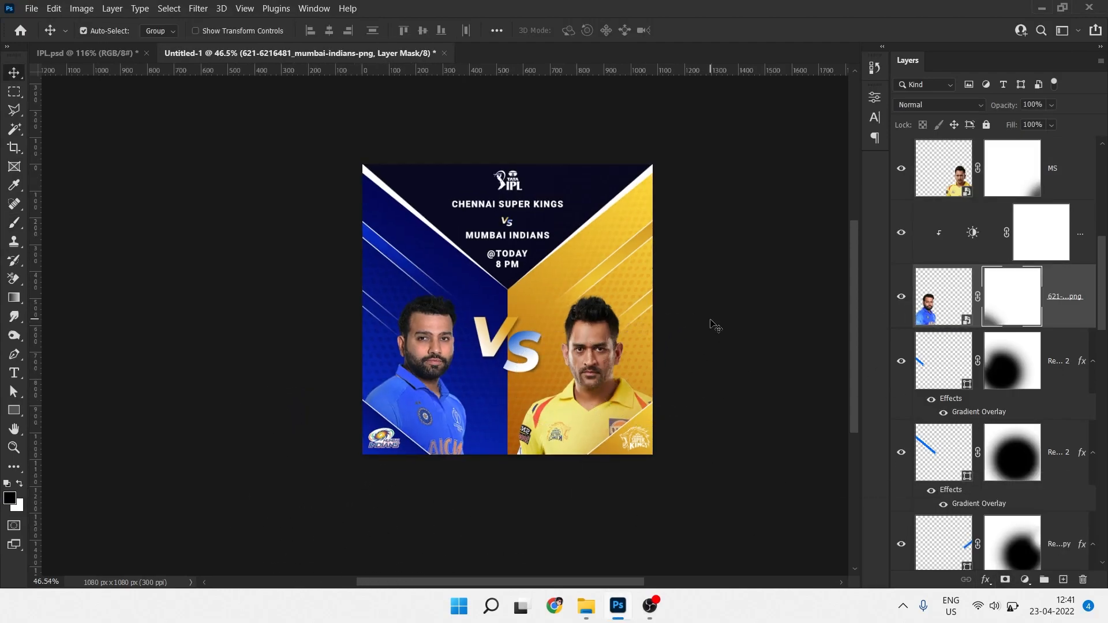
pyautogui.click(716, 327)
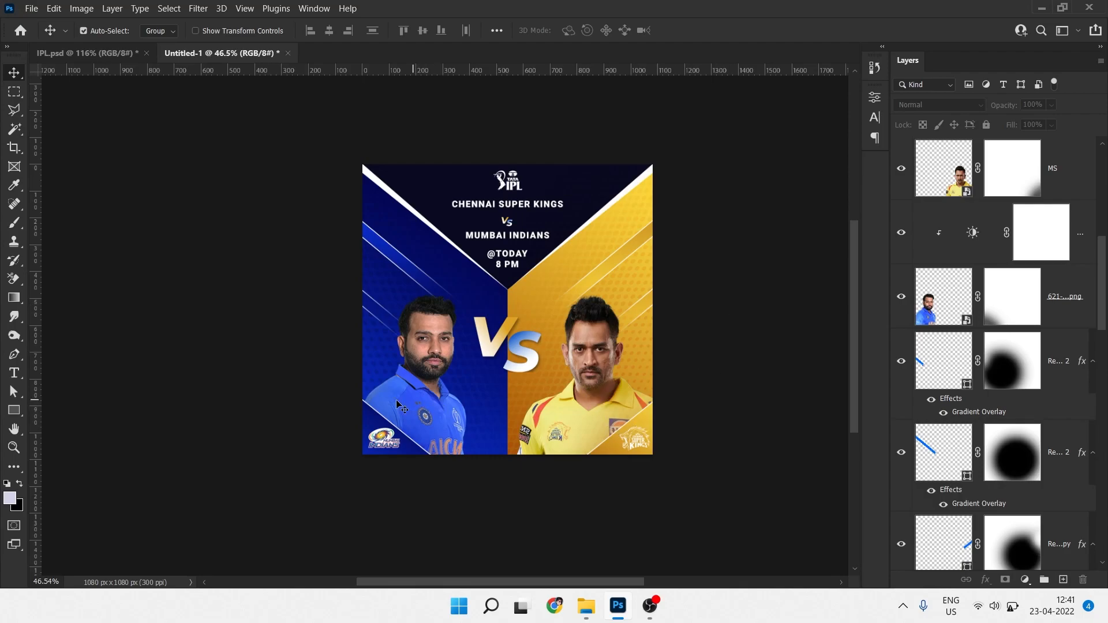
# Examine both players' jerseys and the masked corners by the logos up close, selecting the Mumbai Indians player and the MS layer
pyautogui.scroll(6, 437, 411)
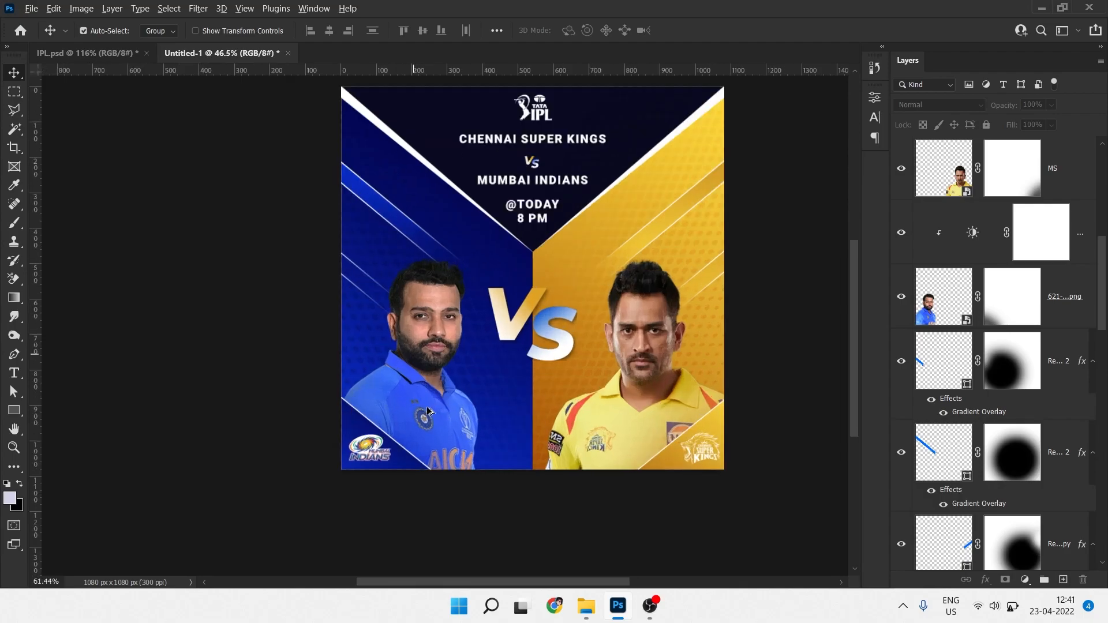
pyautogui.scroll(1, 444, 445)
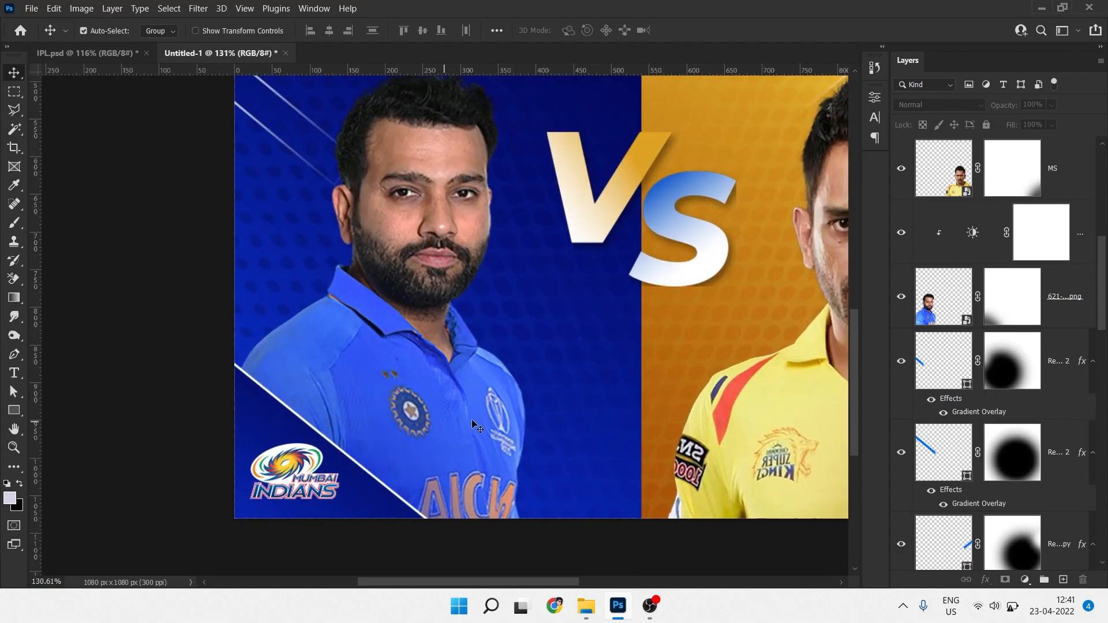
pyautogui.click(465, 416)
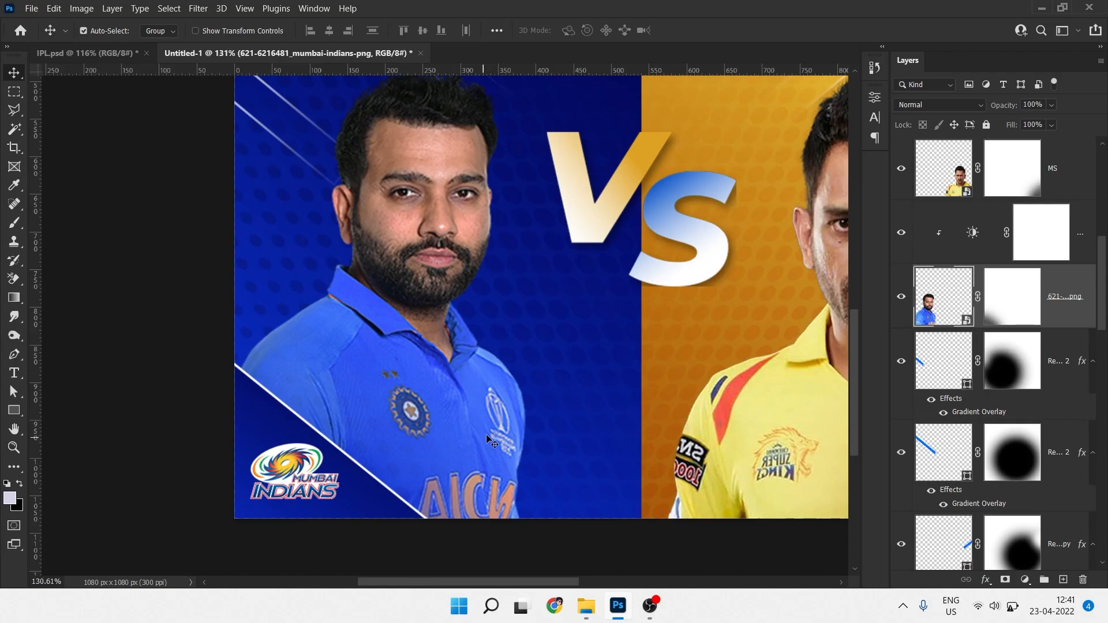
pyautogui.scroll(-1, 489, 439)
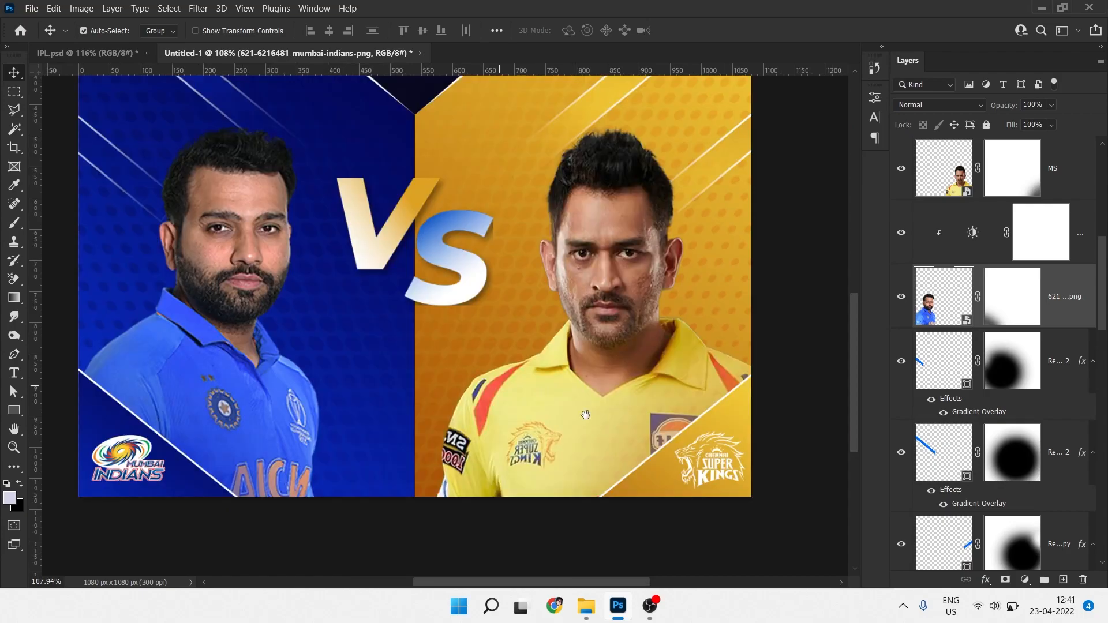
pyautogui.click(563, 433)
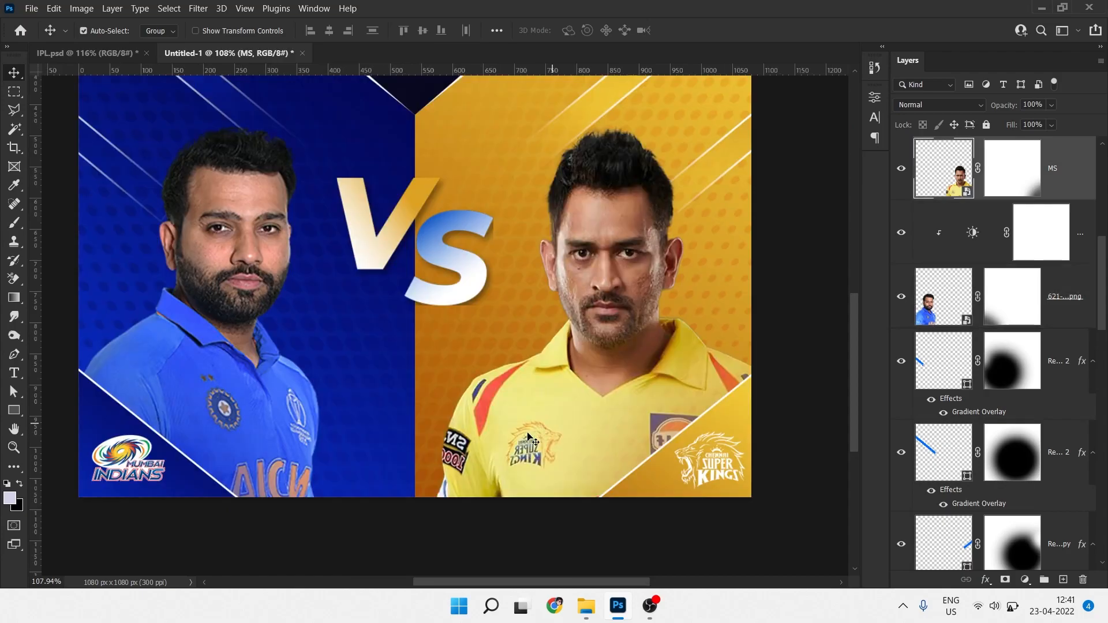